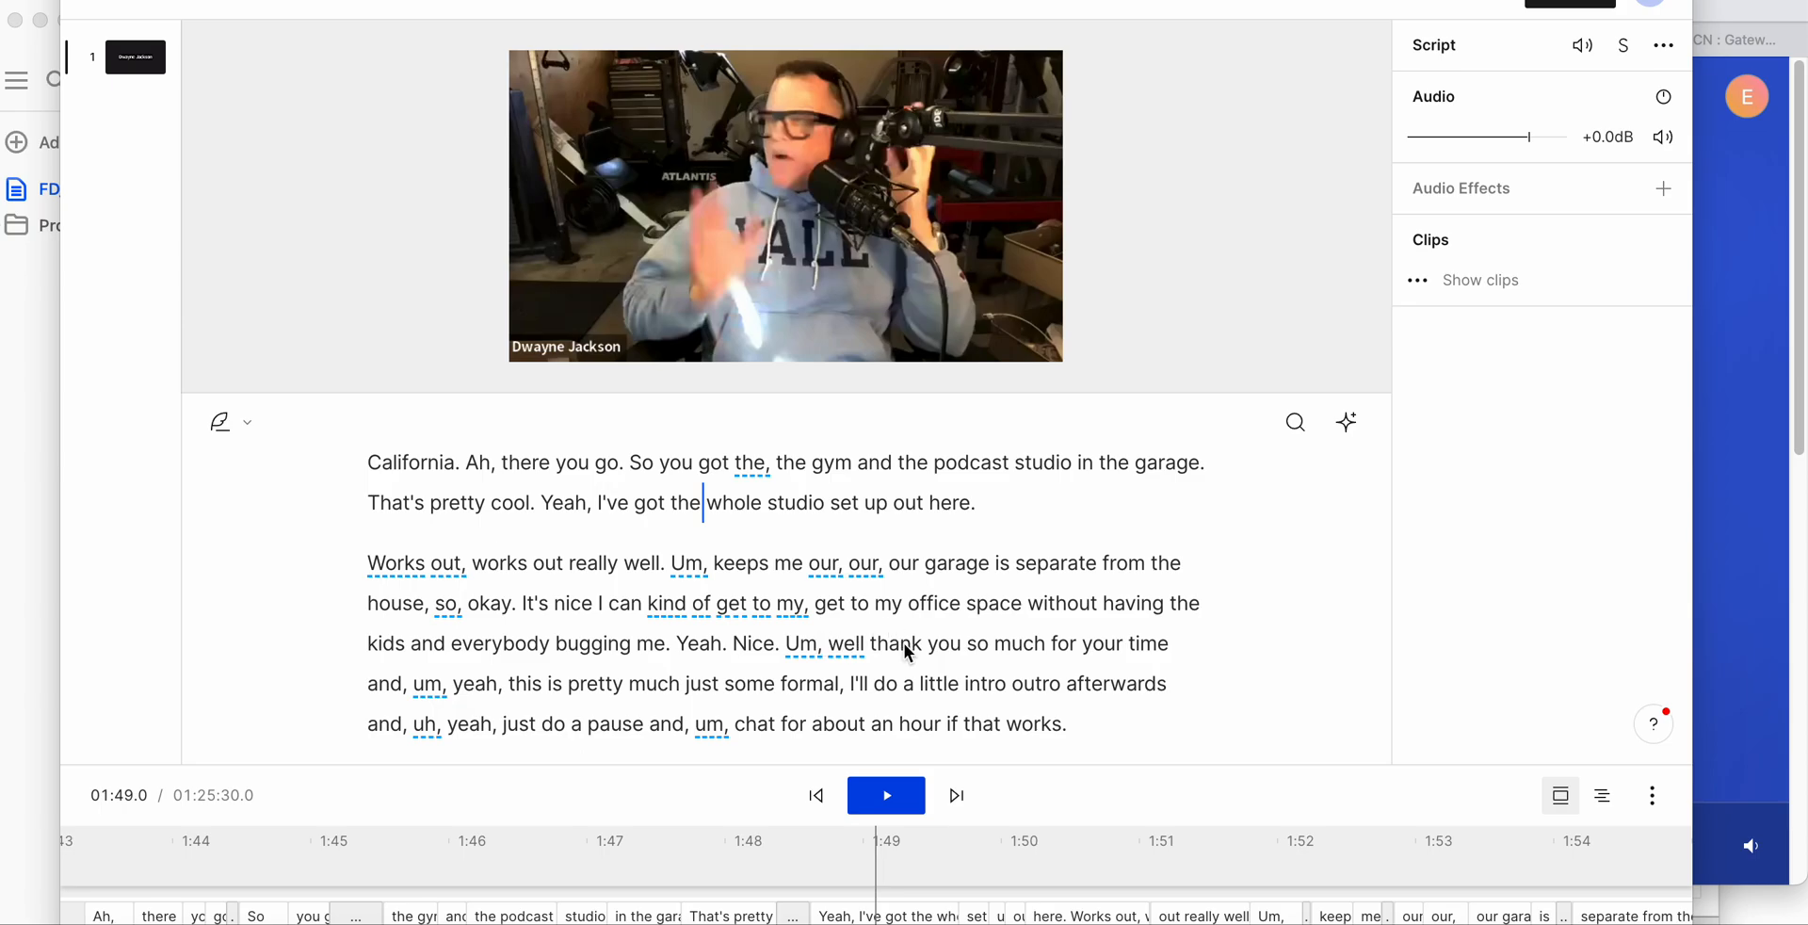
# - Look through the opening minutes of the podcast transcript and its underlined filler words
pyautogui.scroll(1, 907, 650)
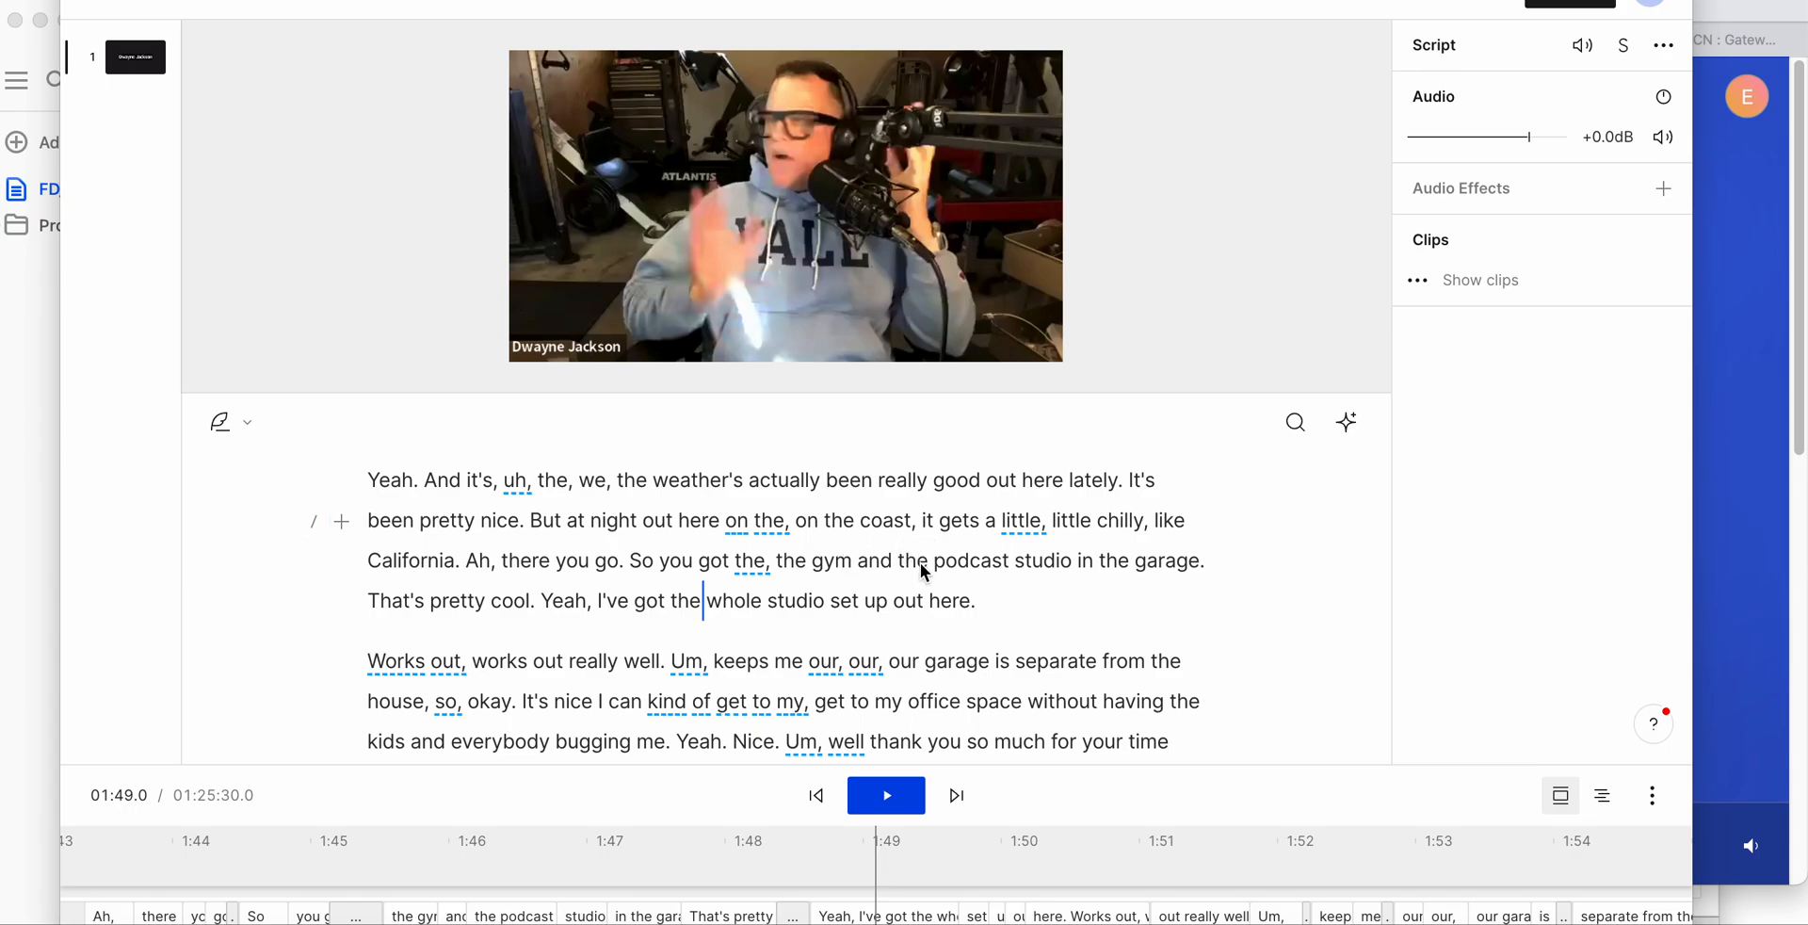
pyautogui.scroll(-5, 921, 565)
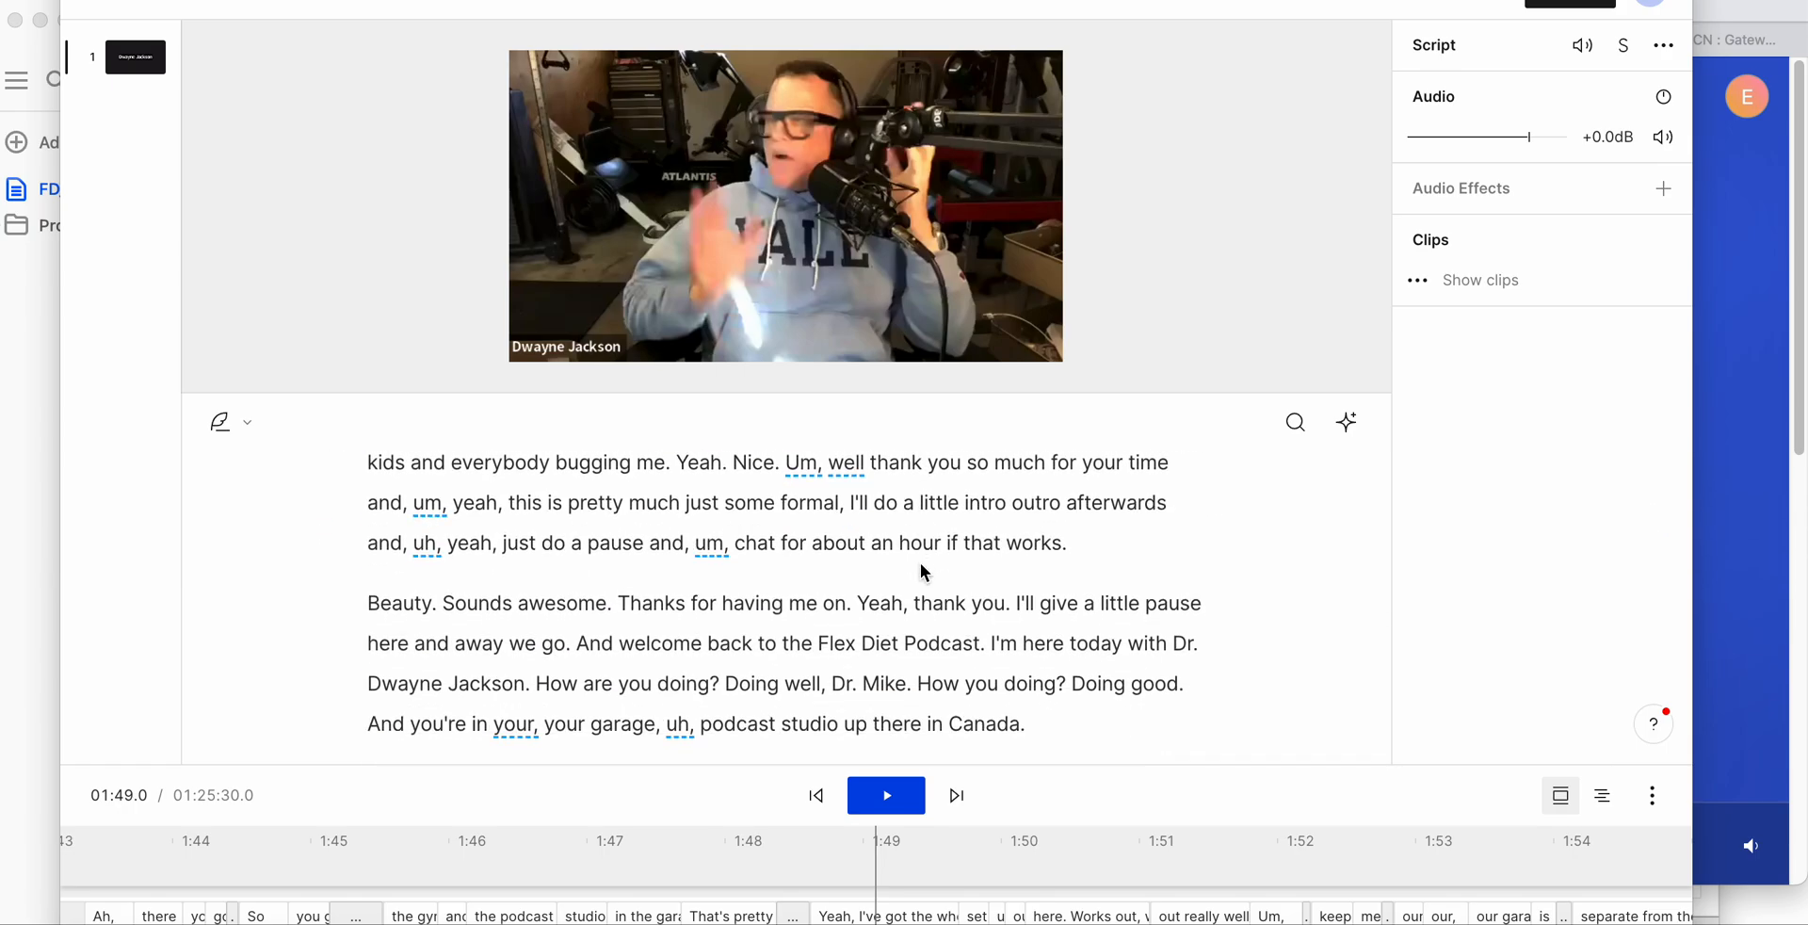
pyautogui.scroll(5, 921, 565)
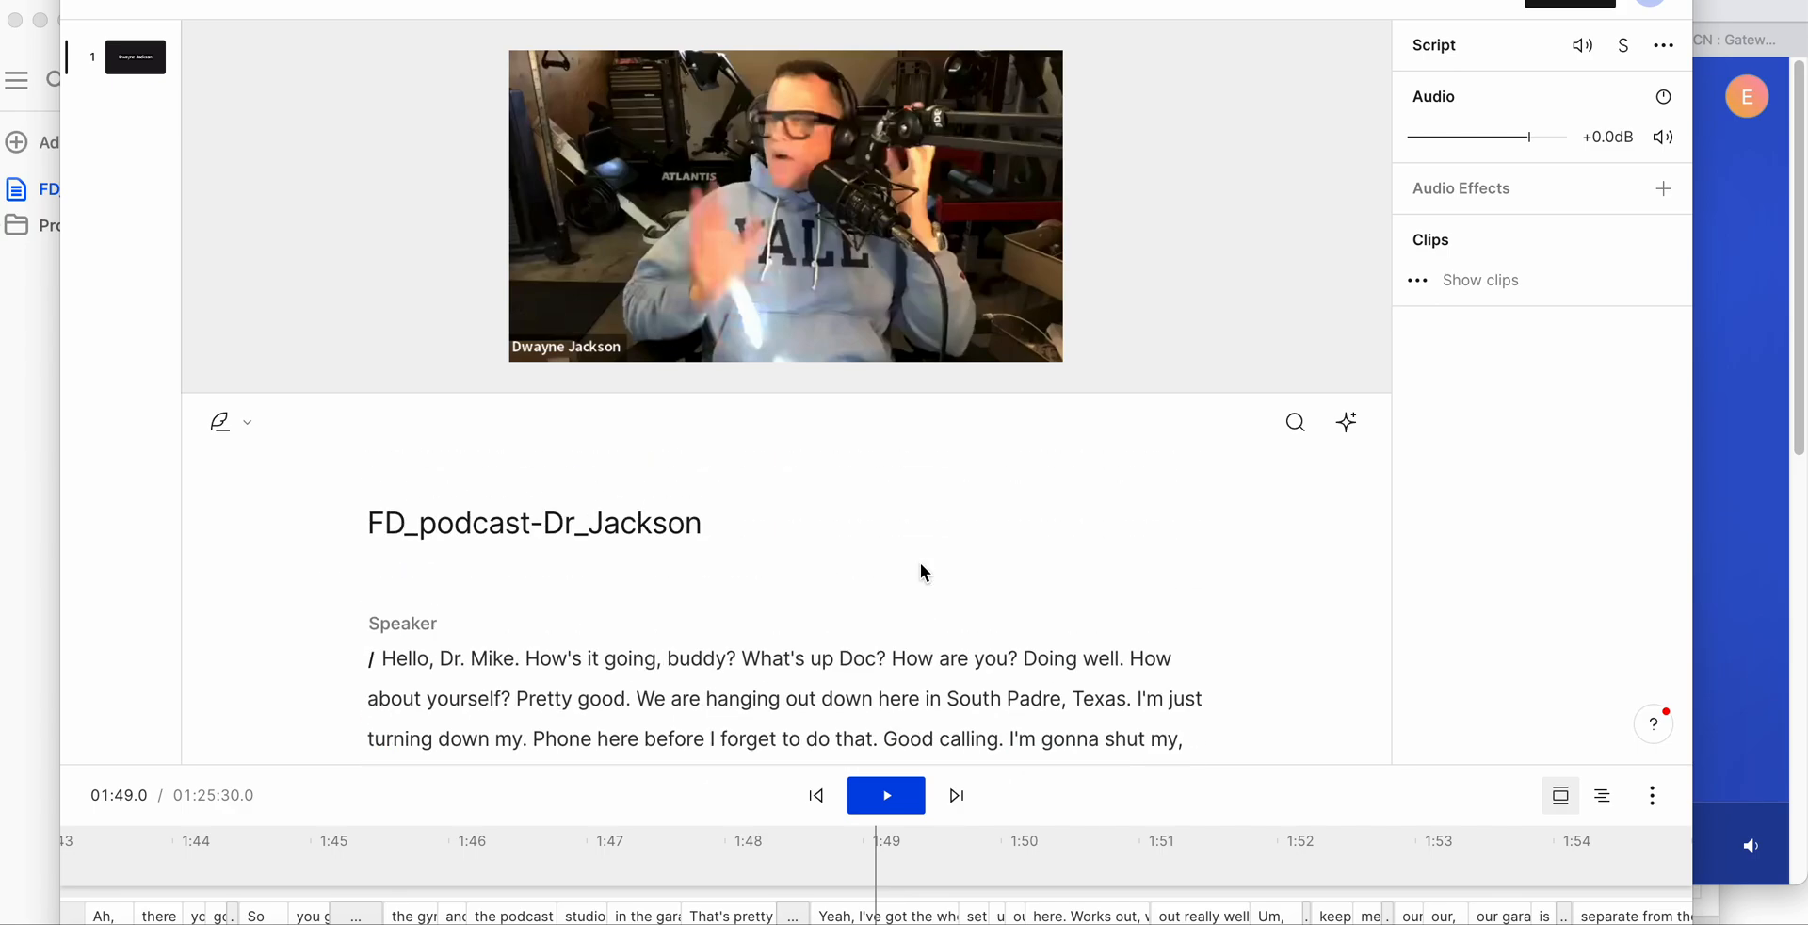
pyautogui.scroll(-3, 902, 514)
pyautogui.scroll(3, 719, 463)
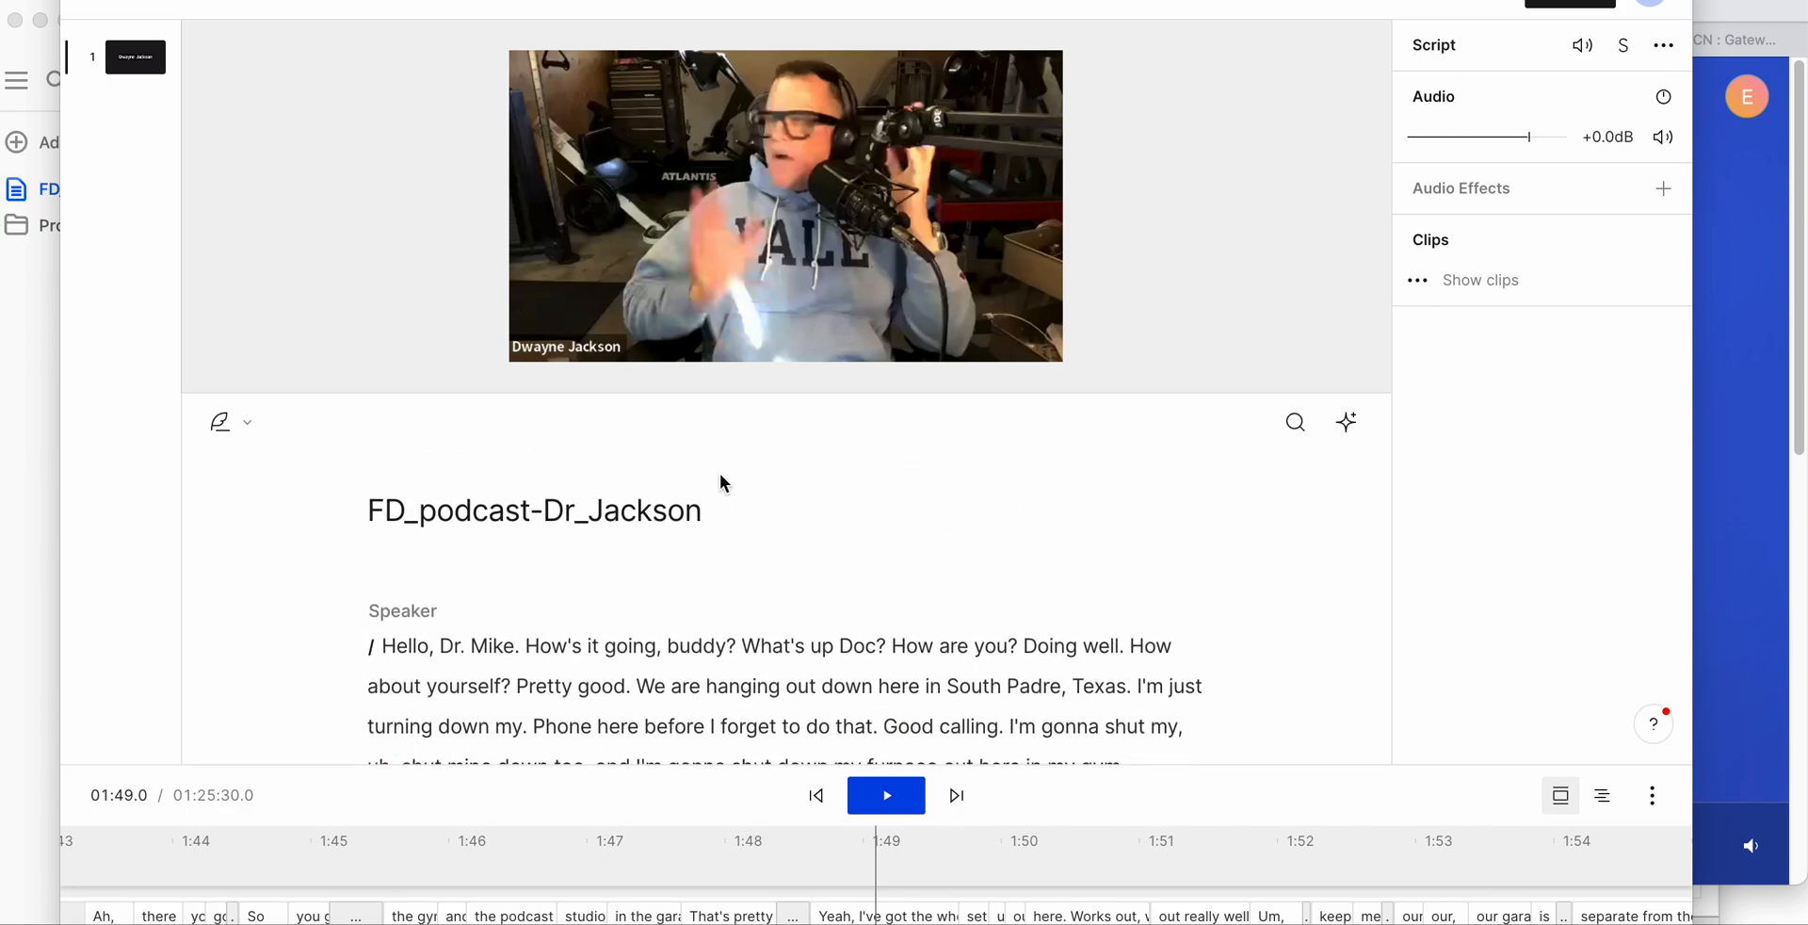
pyautogui.scroll(-2, 793, 522)
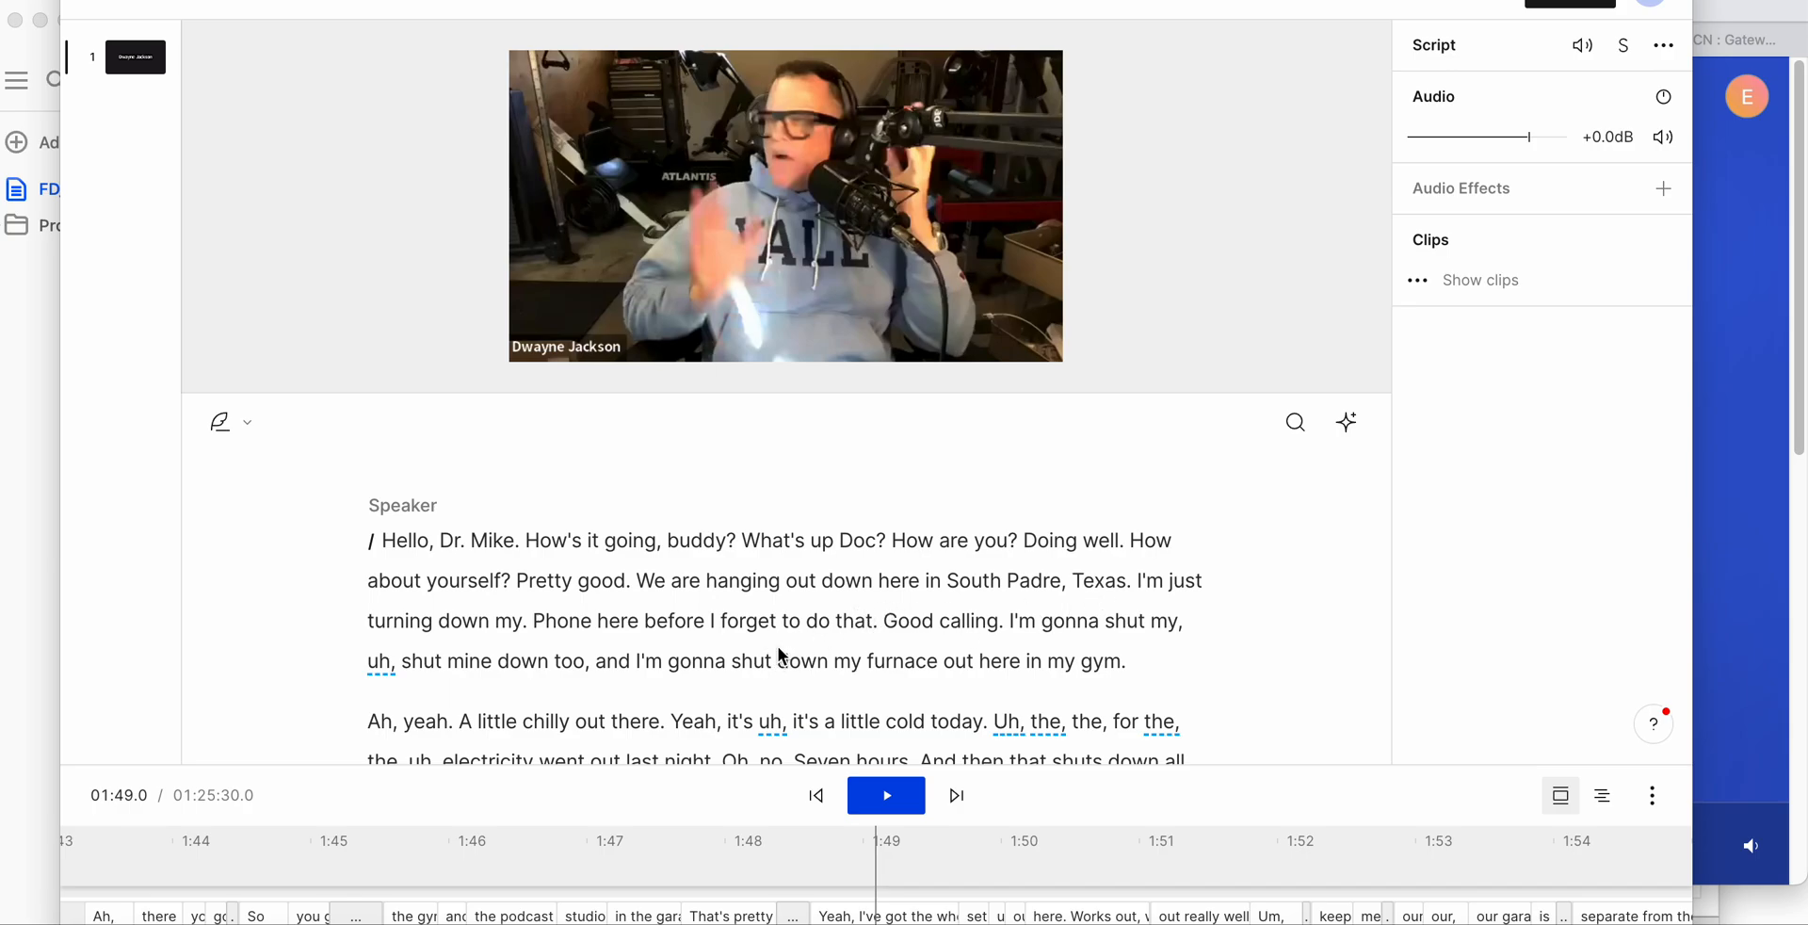
pyautogui.scroll(-8, 838, 648)
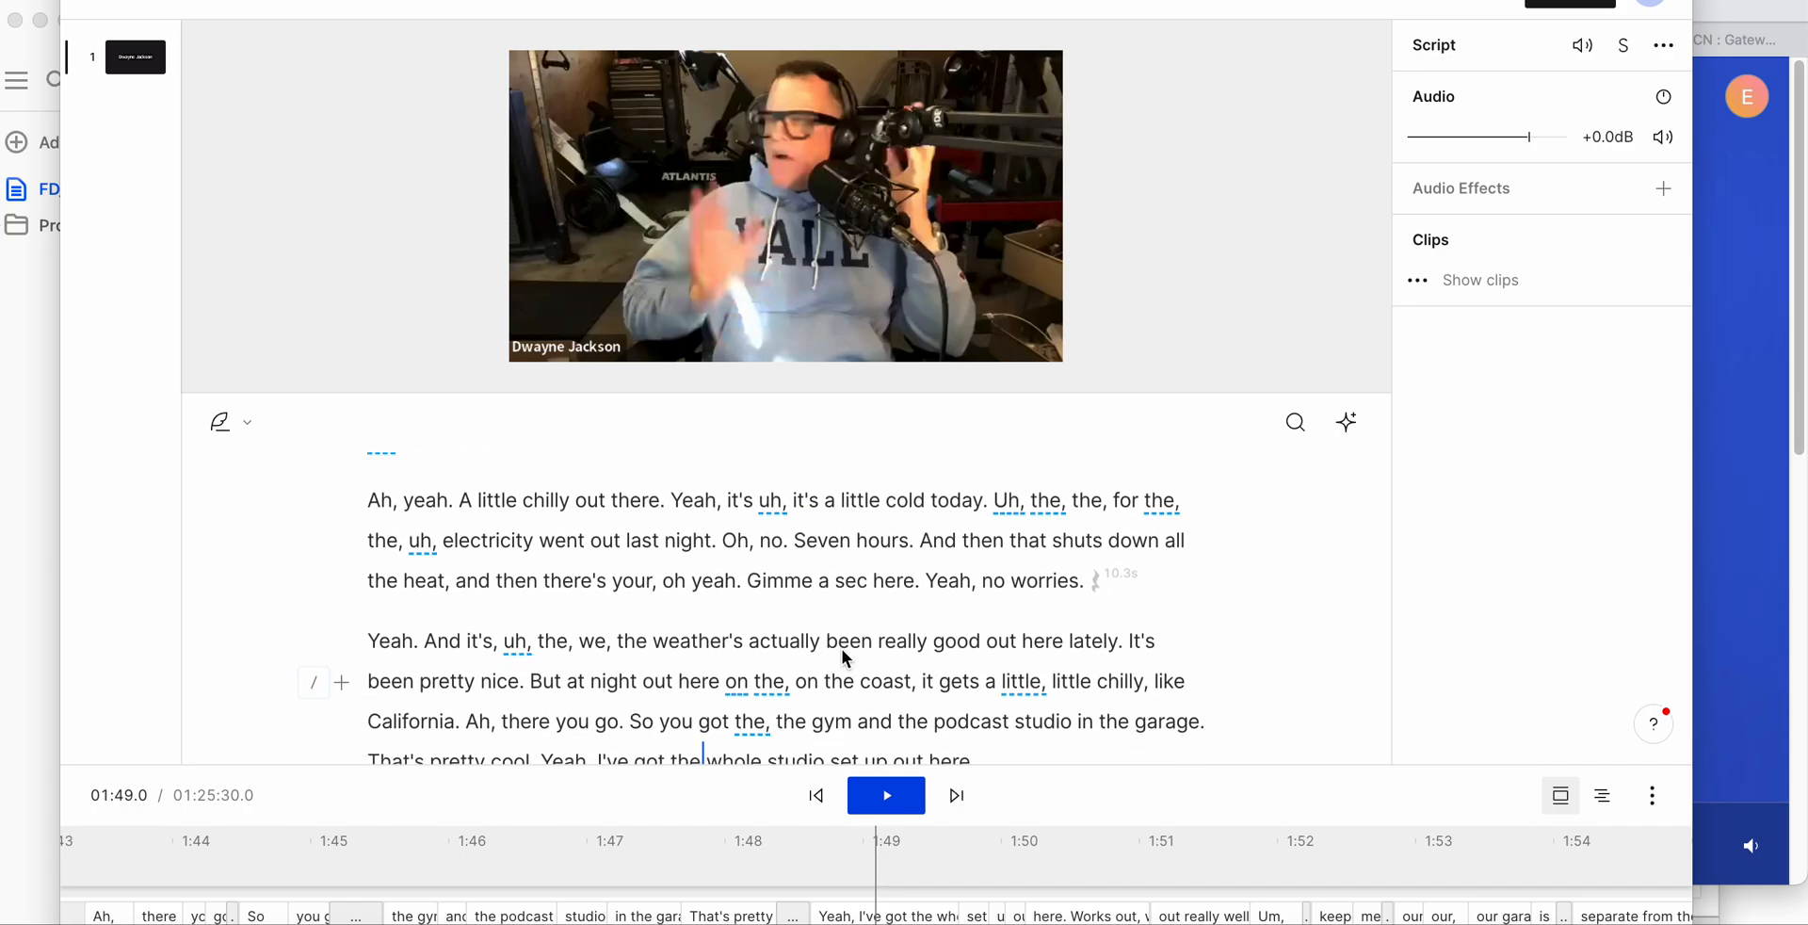
pyautogui.scroll(-4, 840, 648)
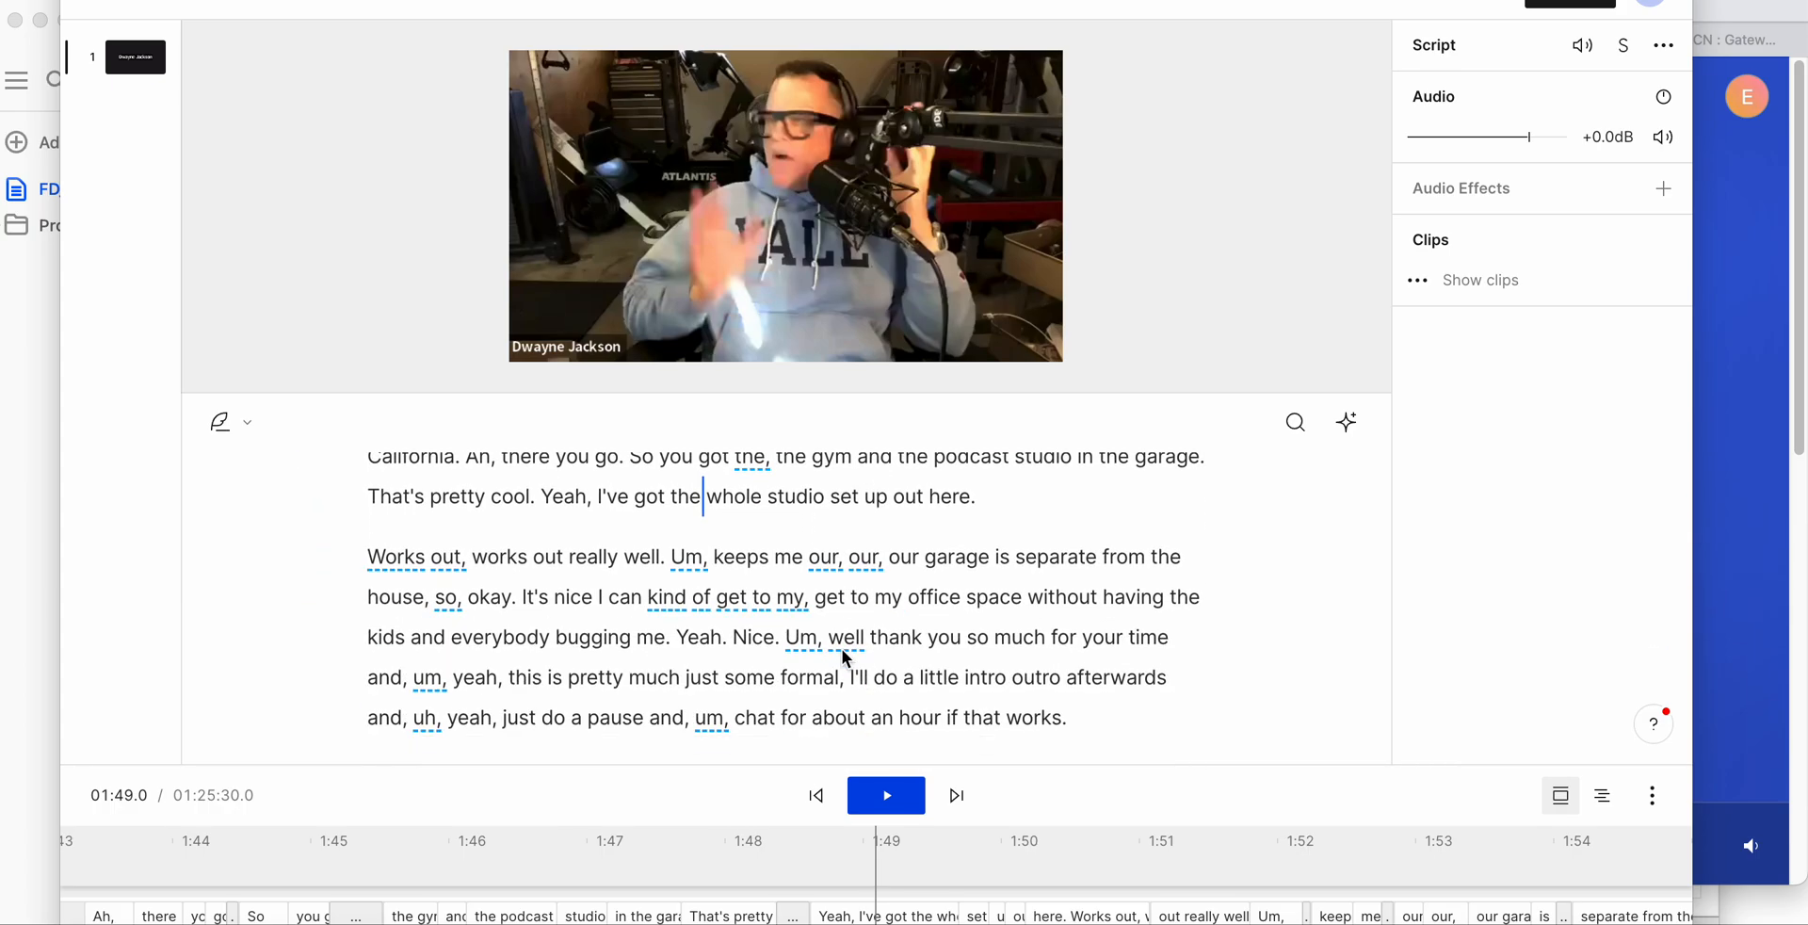
pyautogui.scroll(-5, 844, 654)
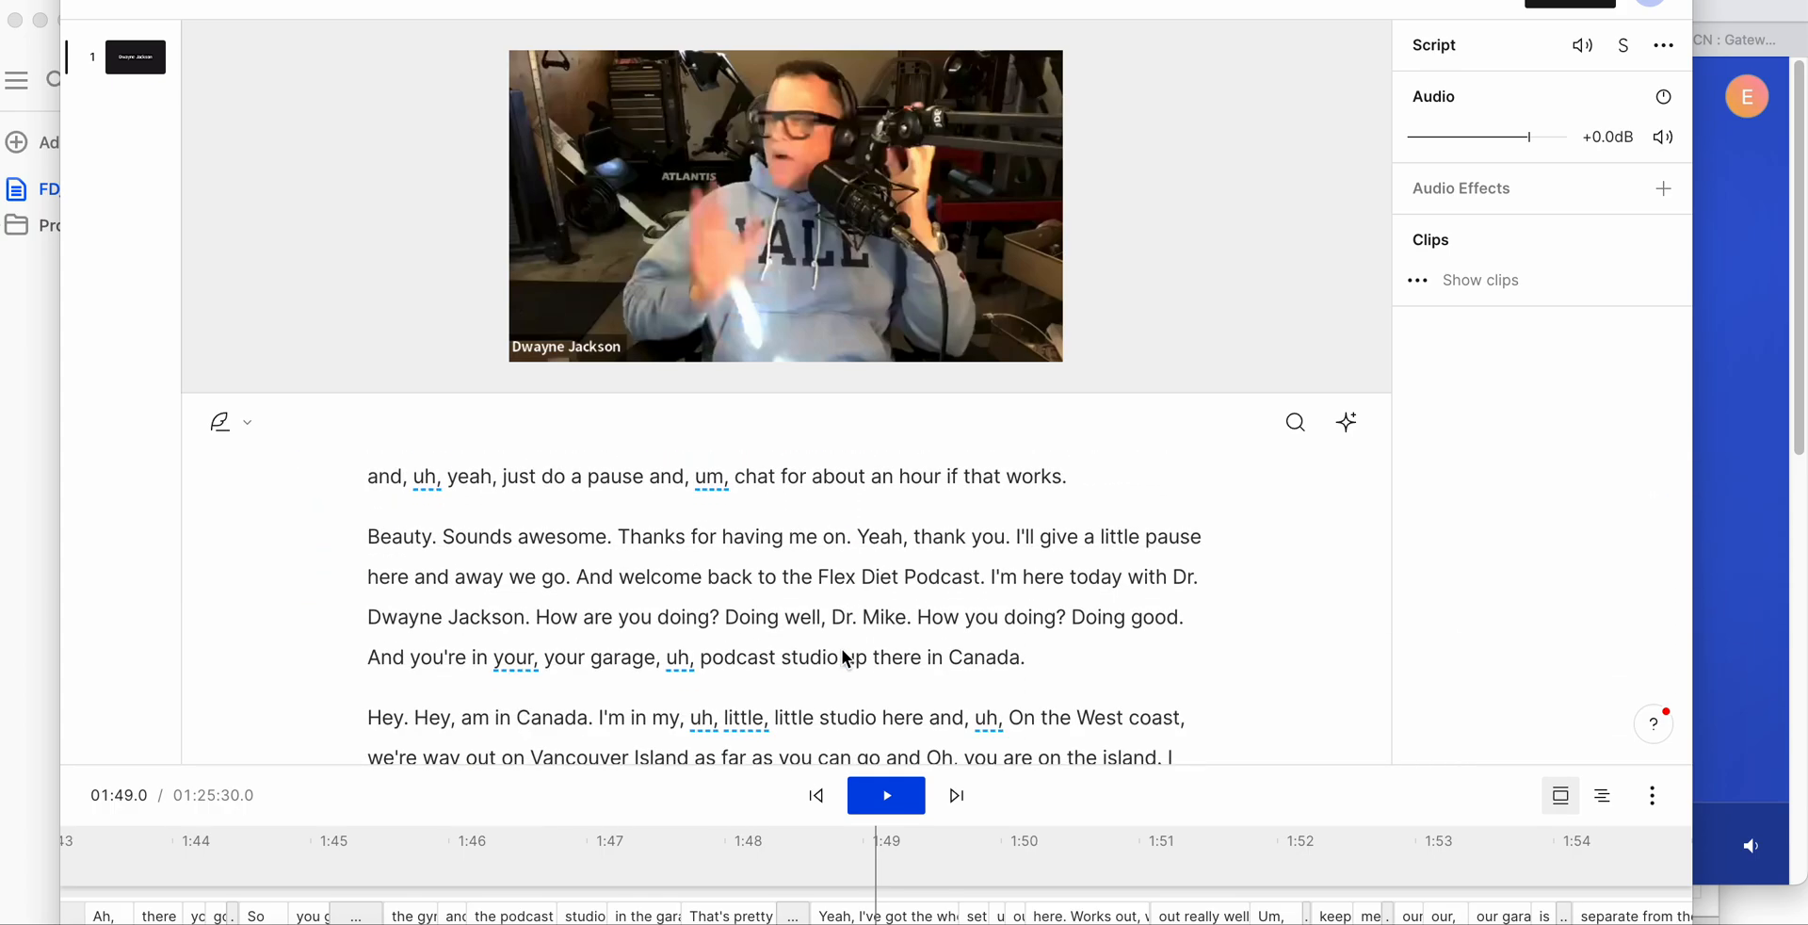
pyautogui.scroll(20, 844, 654)
pyautogui.scroll(-2, 844, 648)
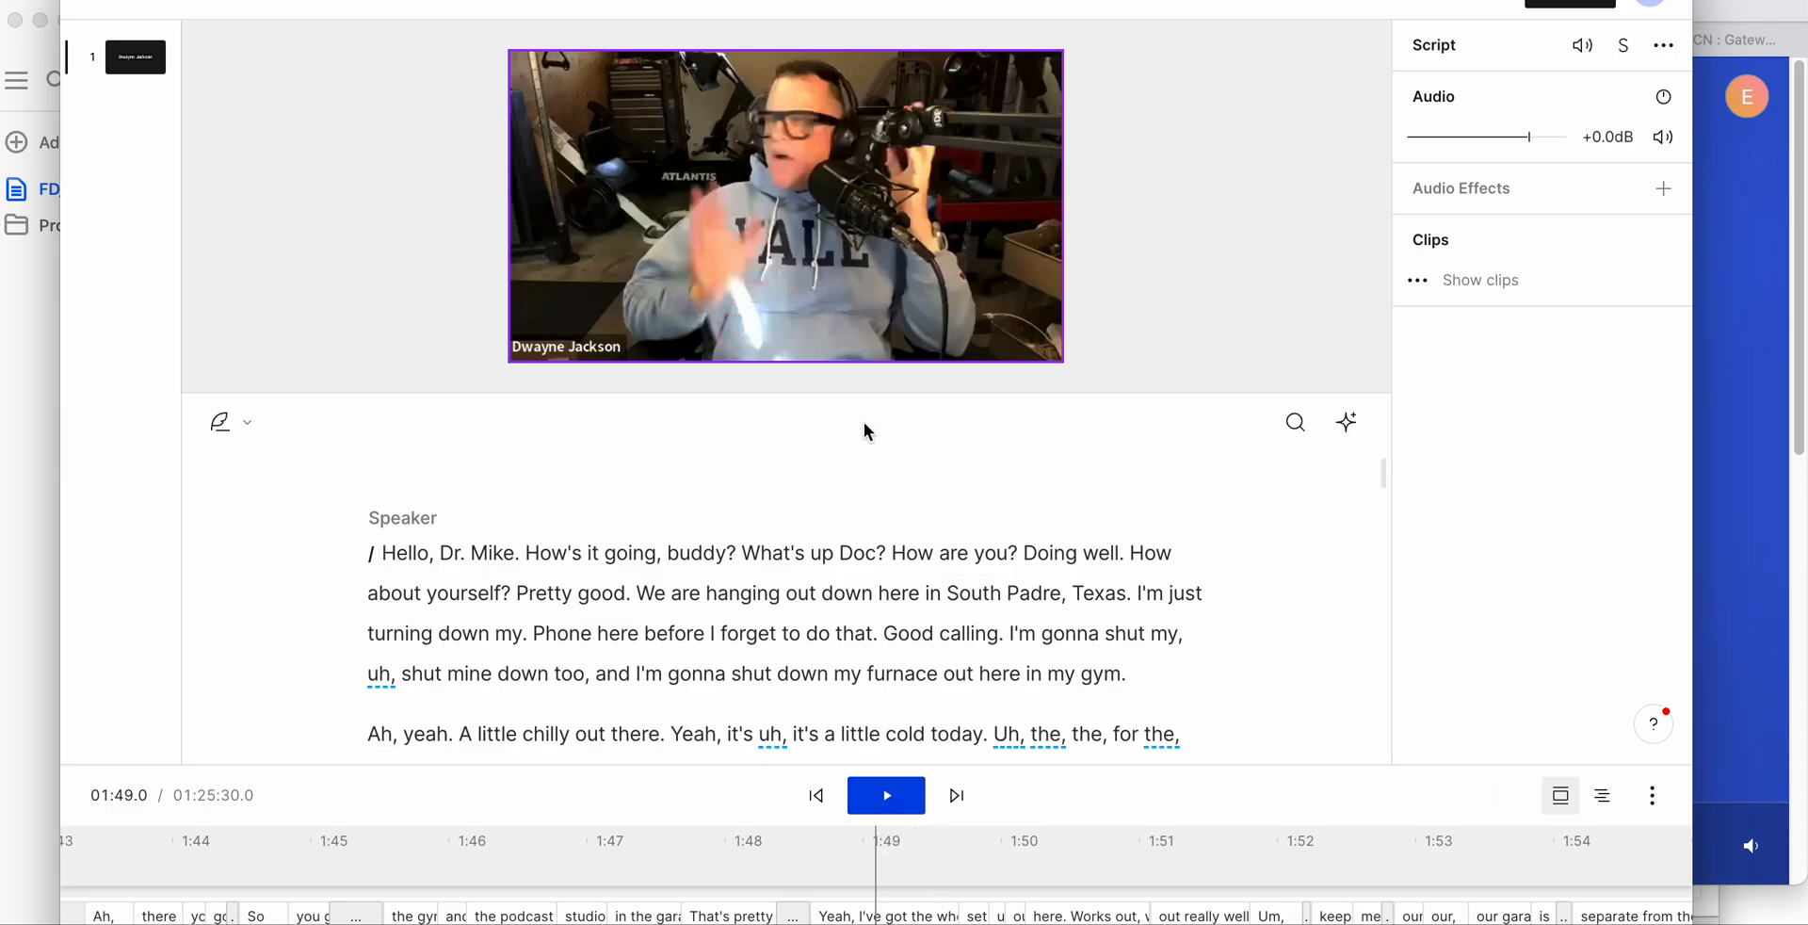
# - Delete the filler word "uh," from "Yeah, it's uh, it's a little cold today" in the transcript's second paragraph
pyautogui.click(729, 667)
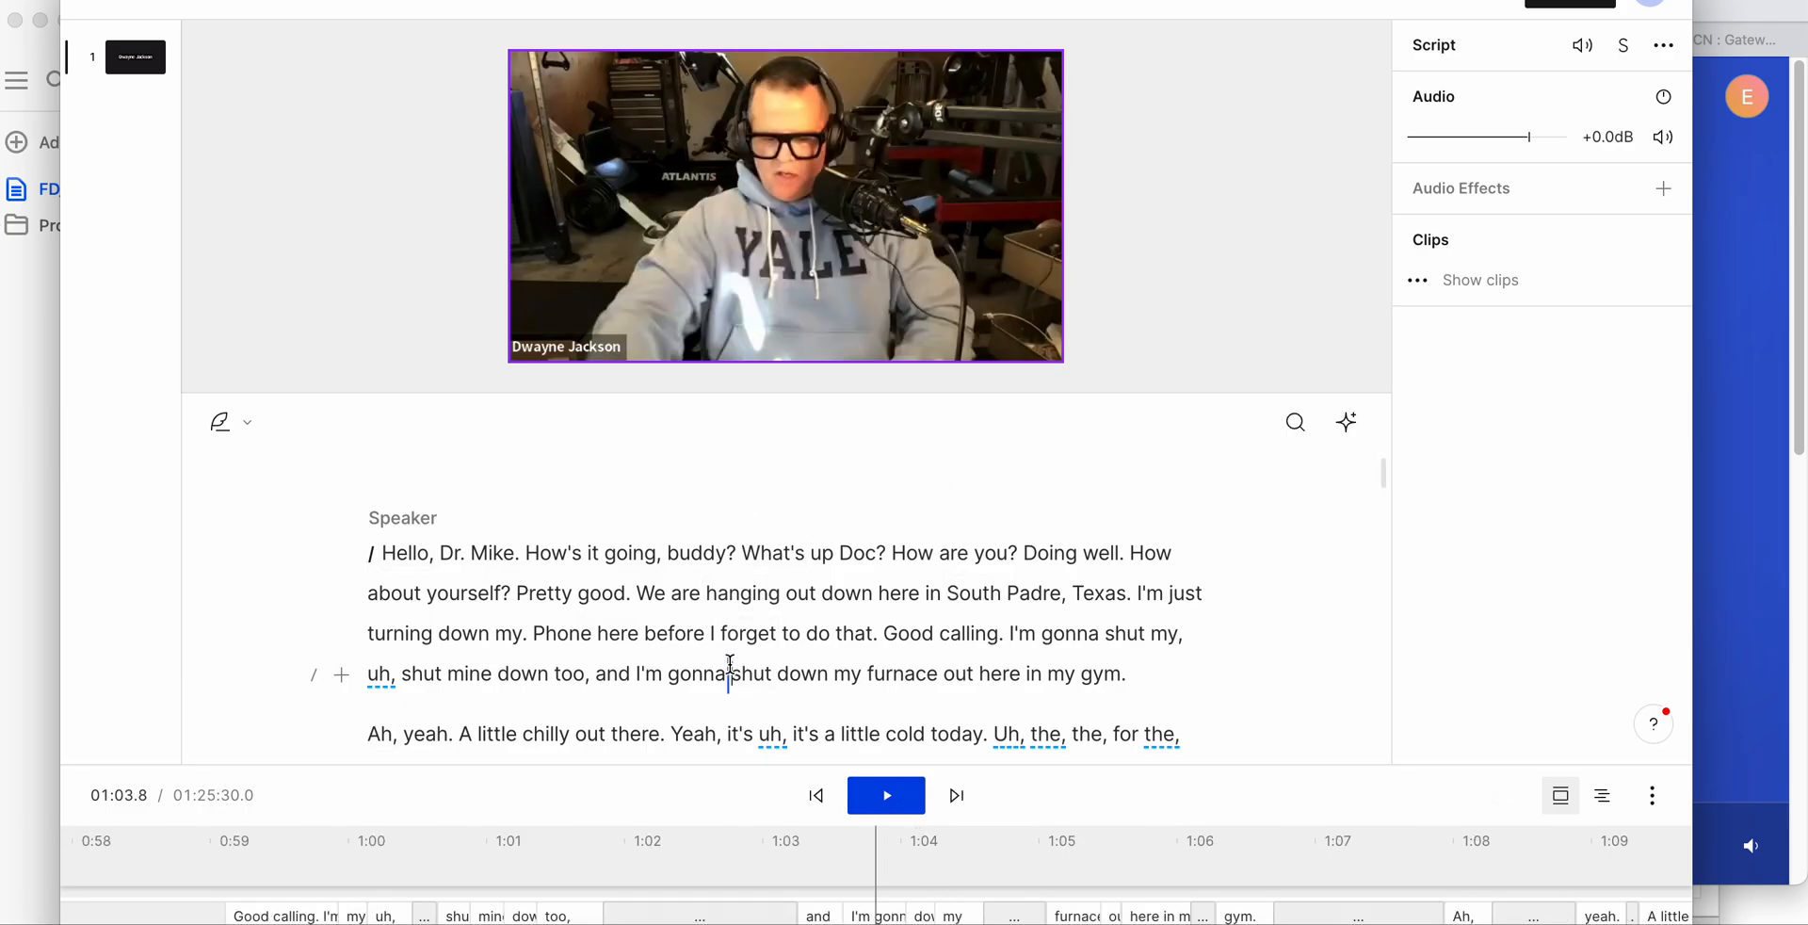
pyautogui.click(812, 675)
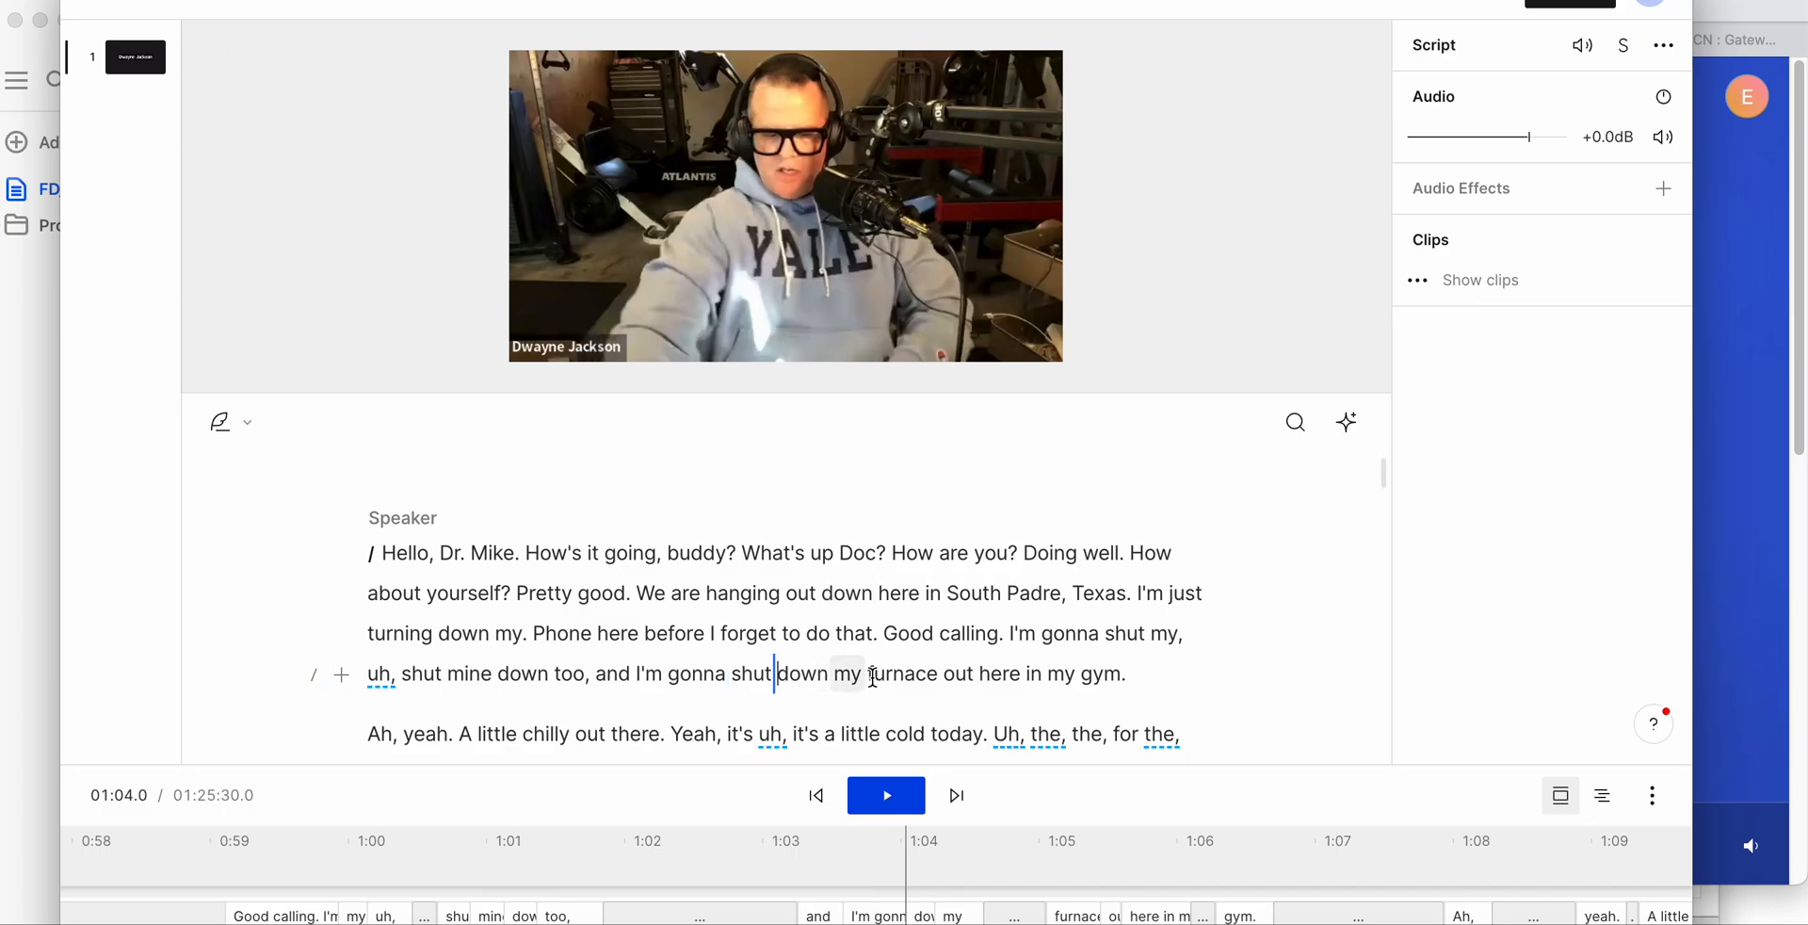
pyautogui.doubleClick(766, 733)
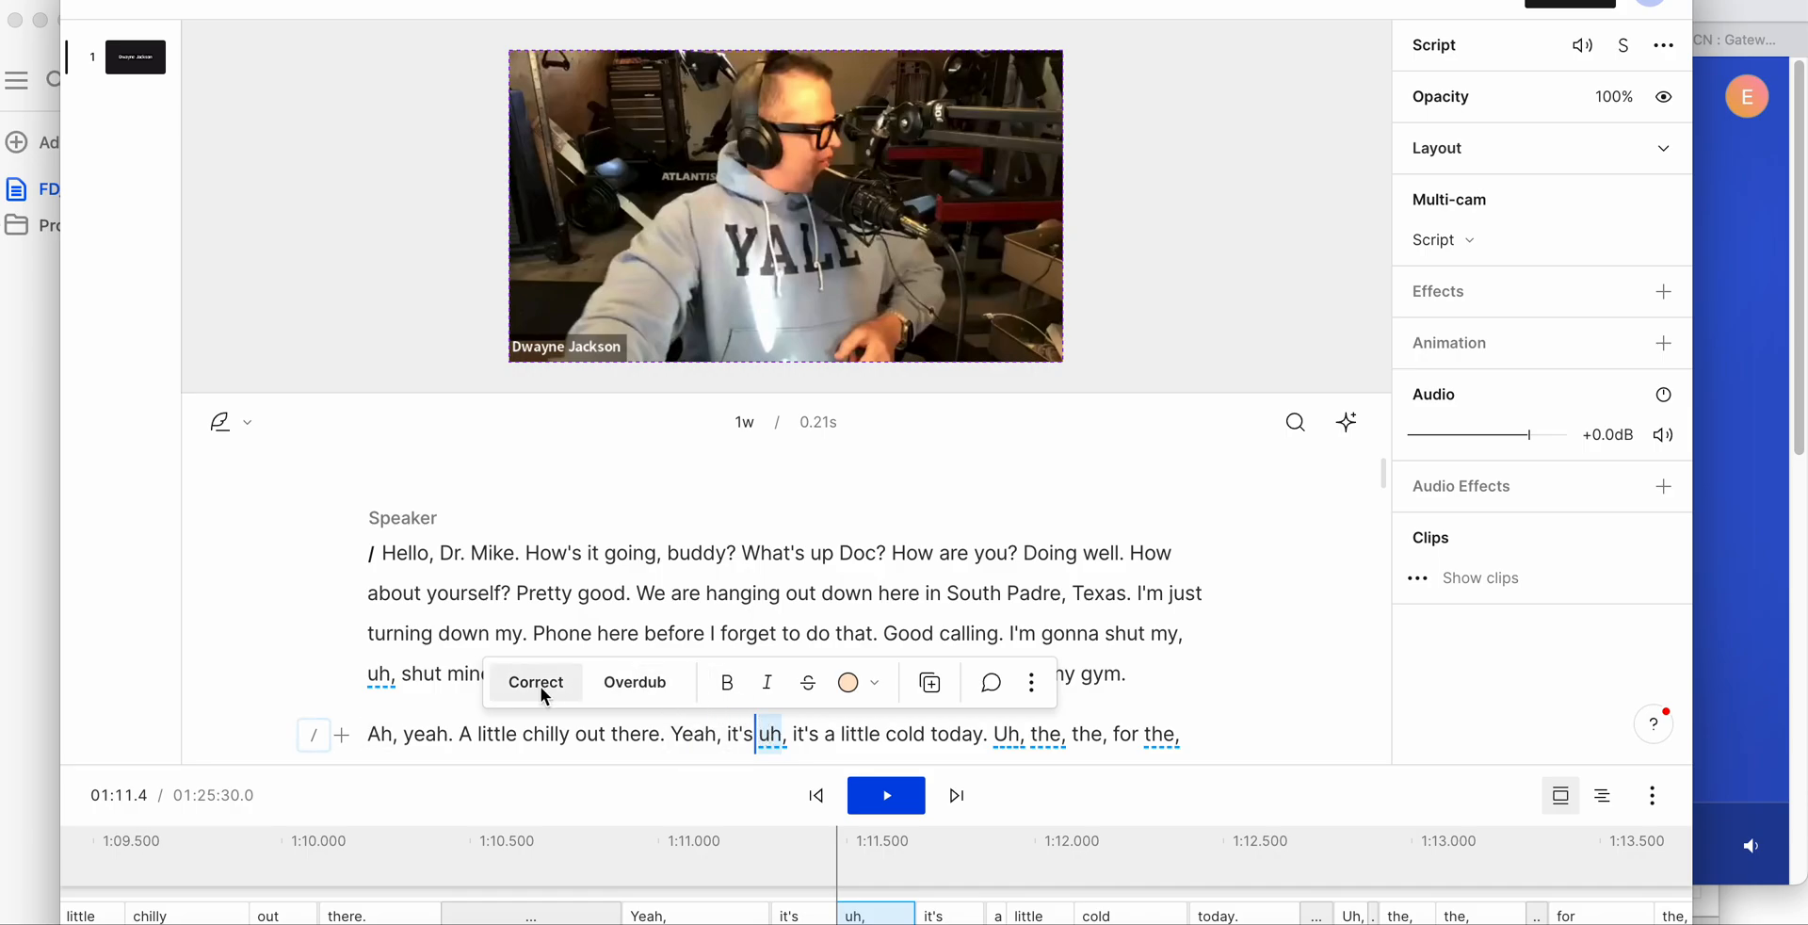
pyautogui.rightClick(767, 741)
pyautogui.click(818, 735)
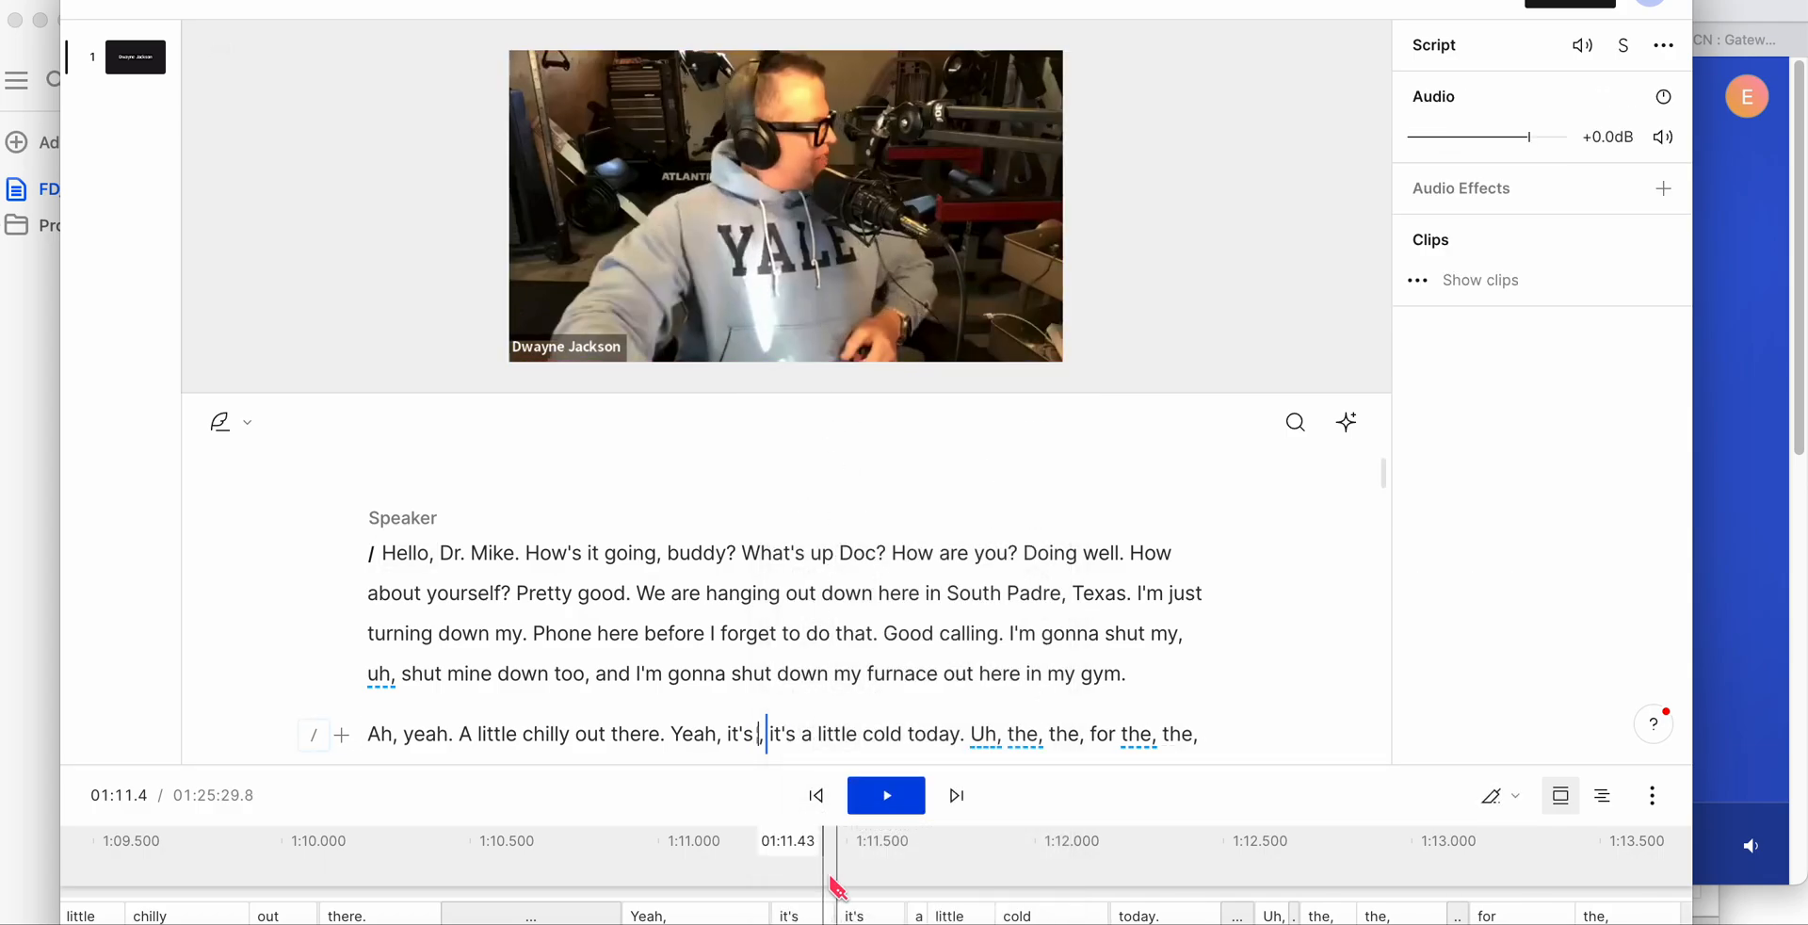
# - Examine the underlined filler words and repeated phrases throughout the first six minutes of the transcript
pyautogui.click(779, 624)
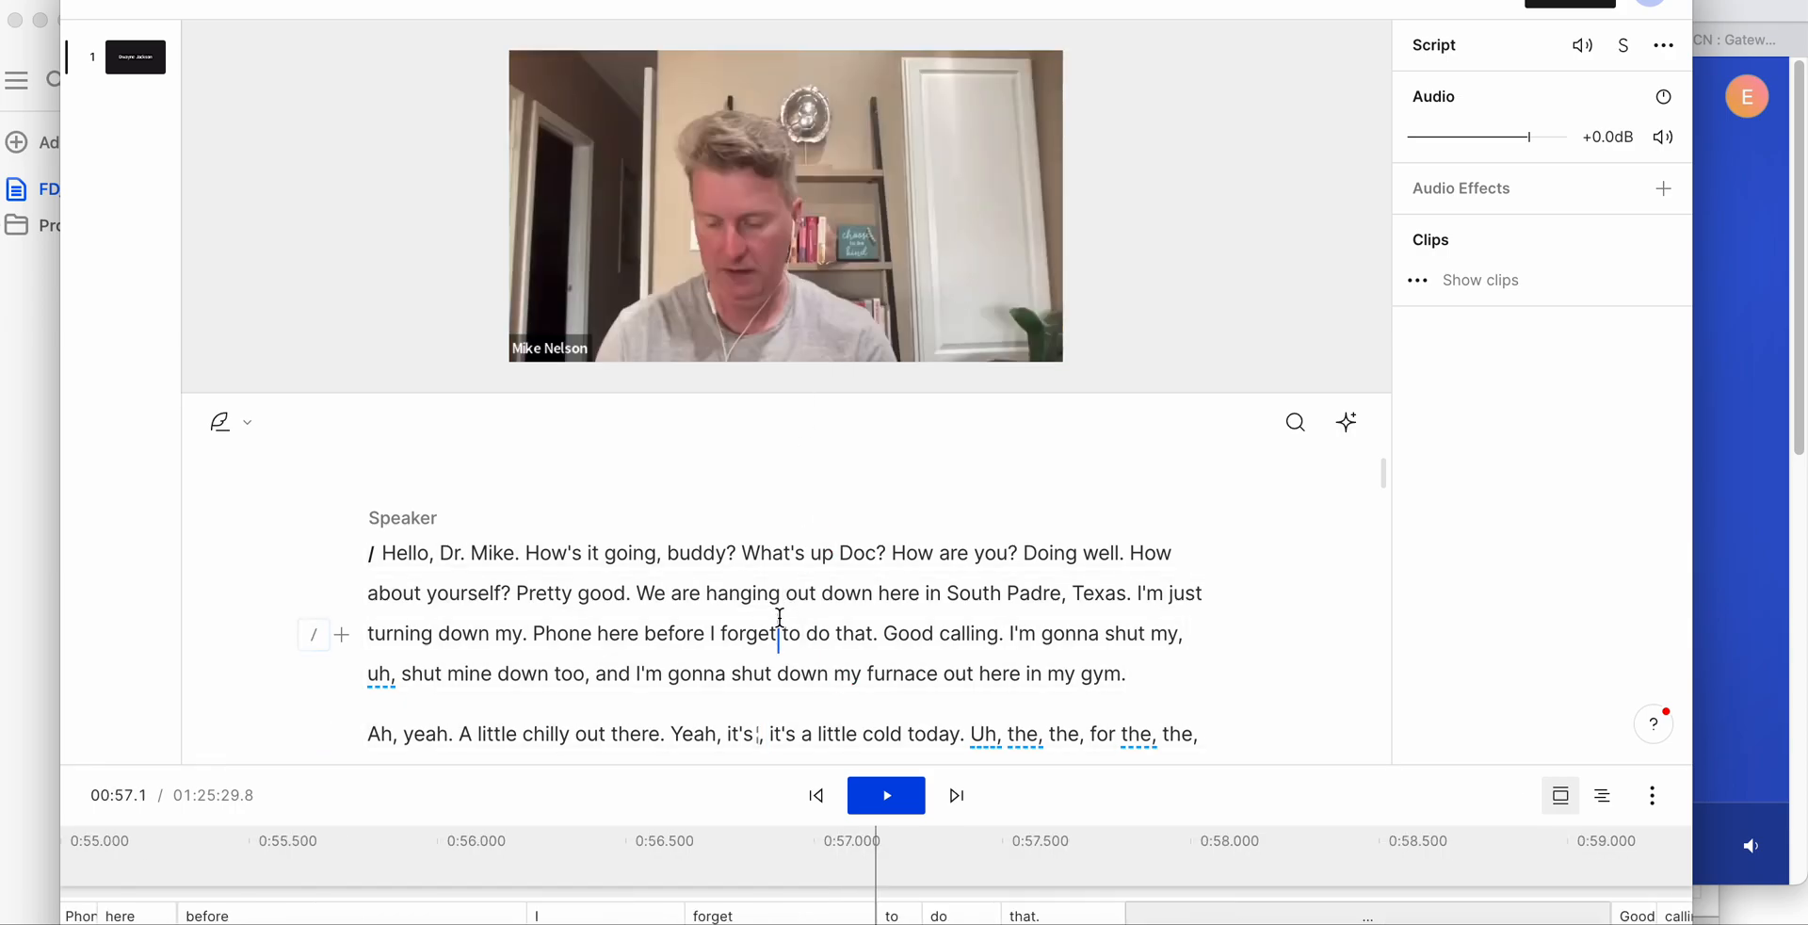
pyautogui.scroll(-2, 783, 675)
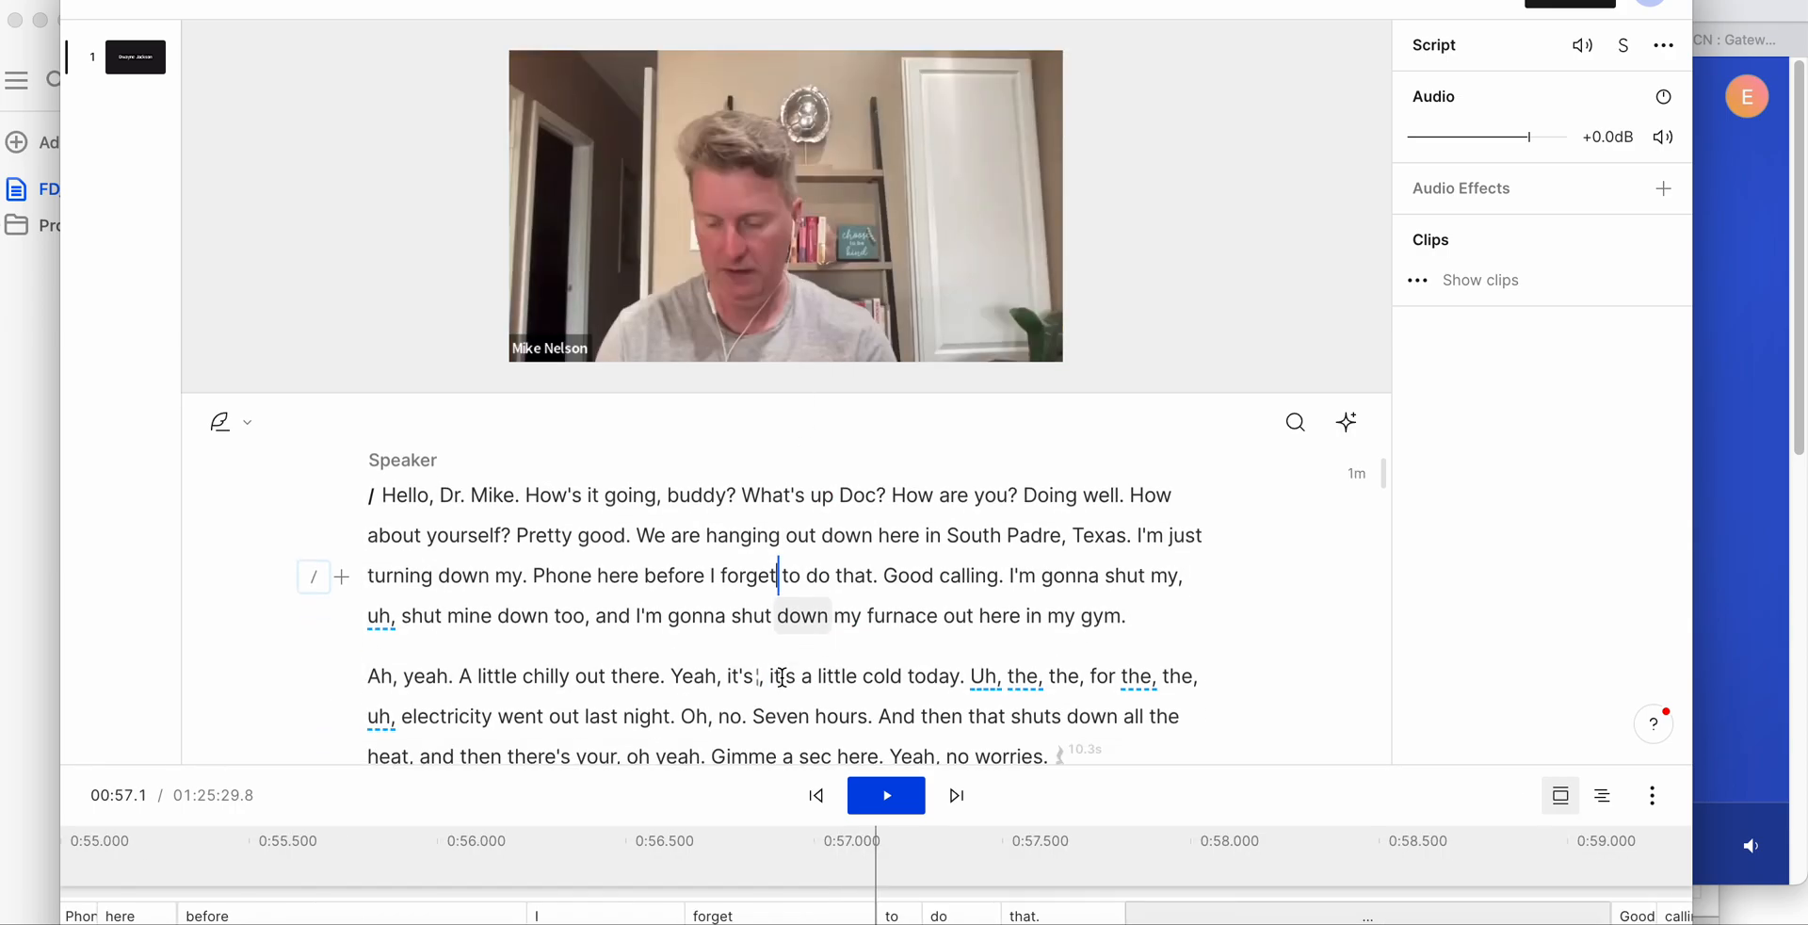
pyautogui.click(783, 671)
pyautogui.scroll(-2, 783, 674)
pyautogui.click(774, 656)
pyautogui.scroll(-5, 774, 655)
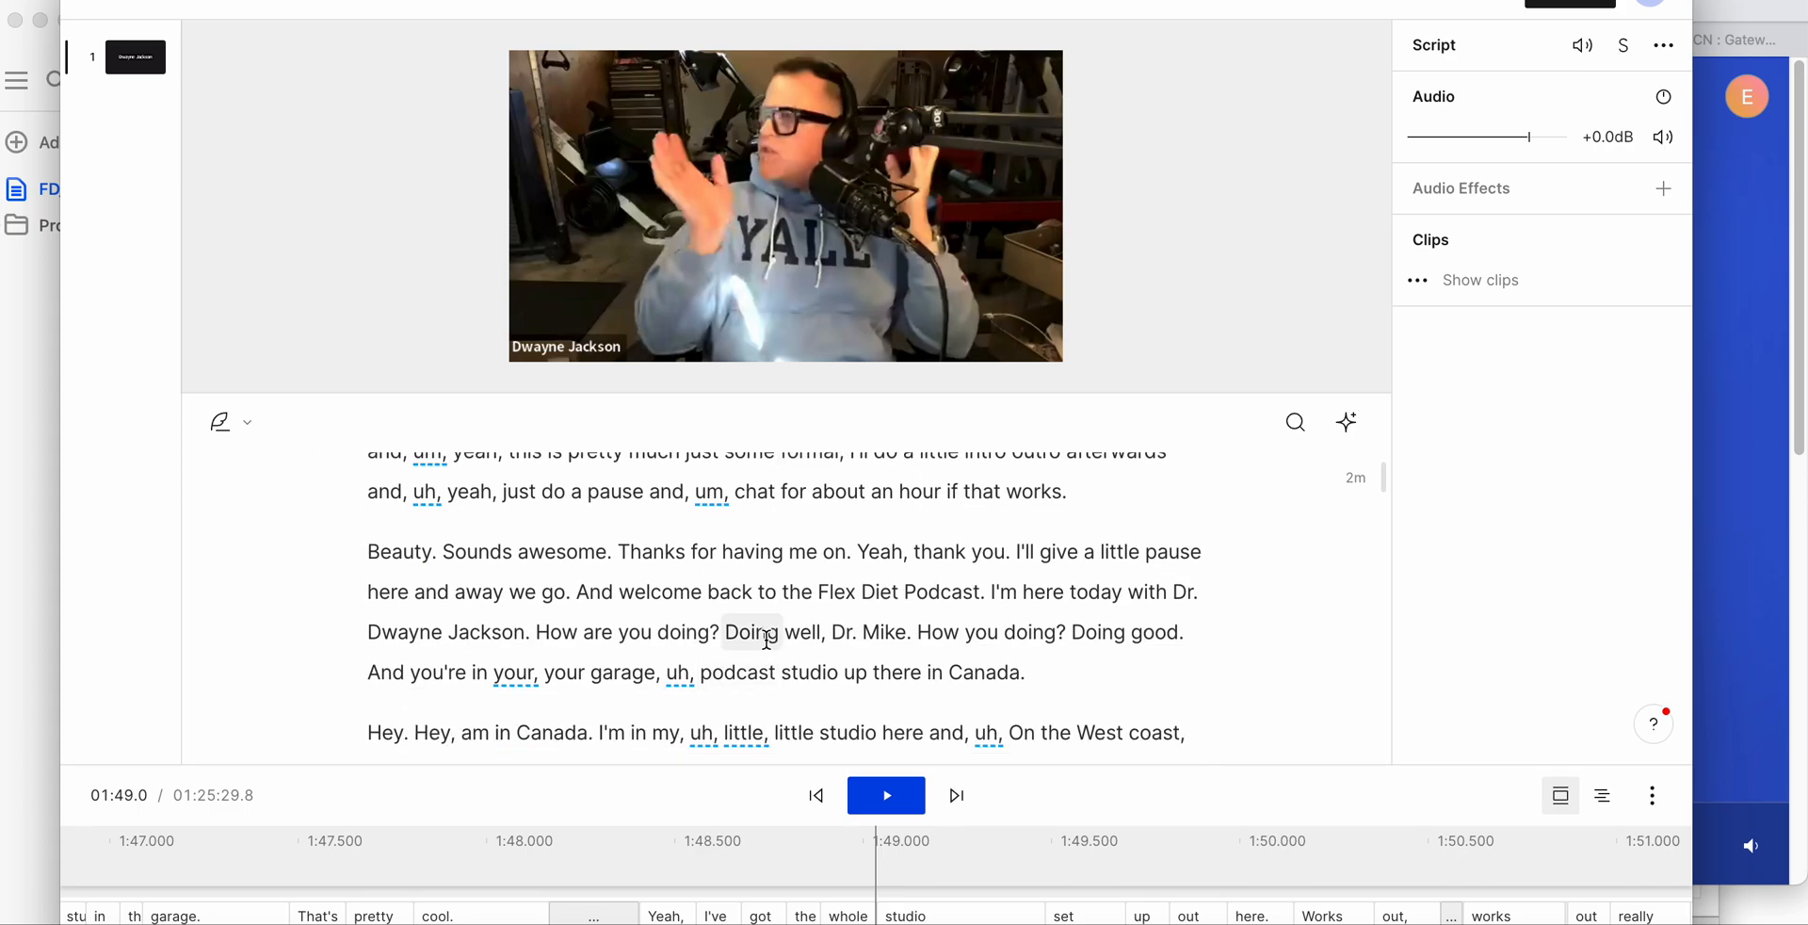
pyautogui.click(769, 640)
pyautogui.scroll(-4, 769, 641)
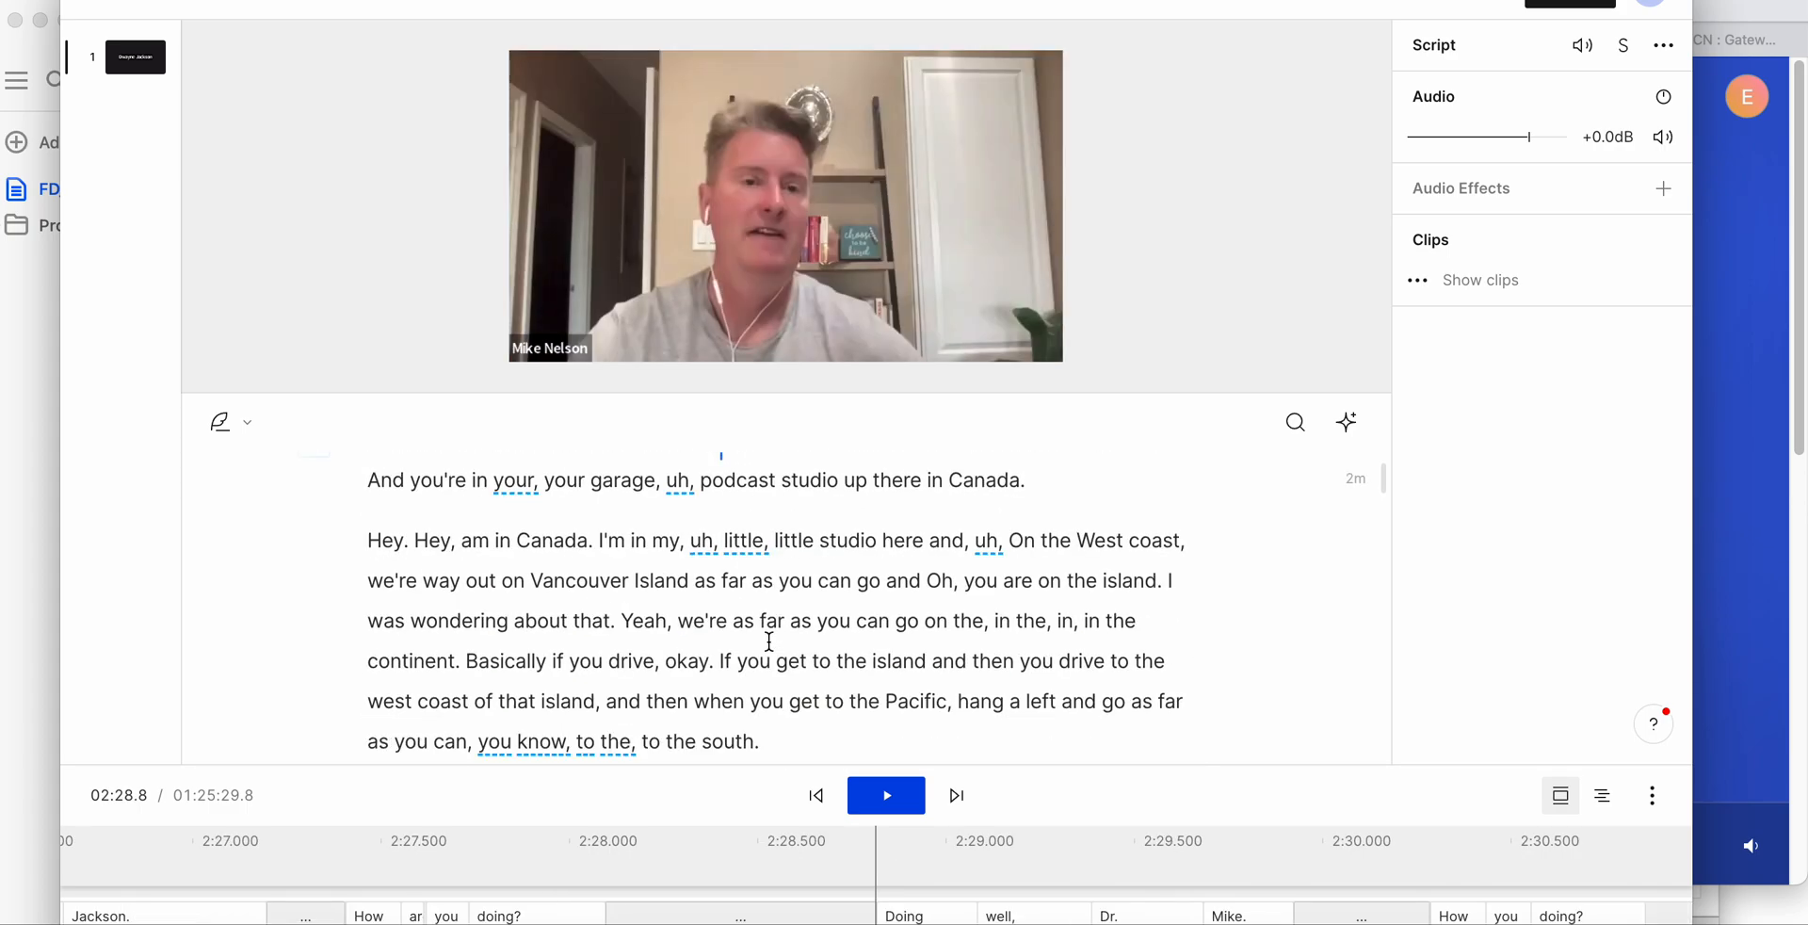
pyautogui.click(770, 640)
pyautogui.scroll(-2, 769, 640)
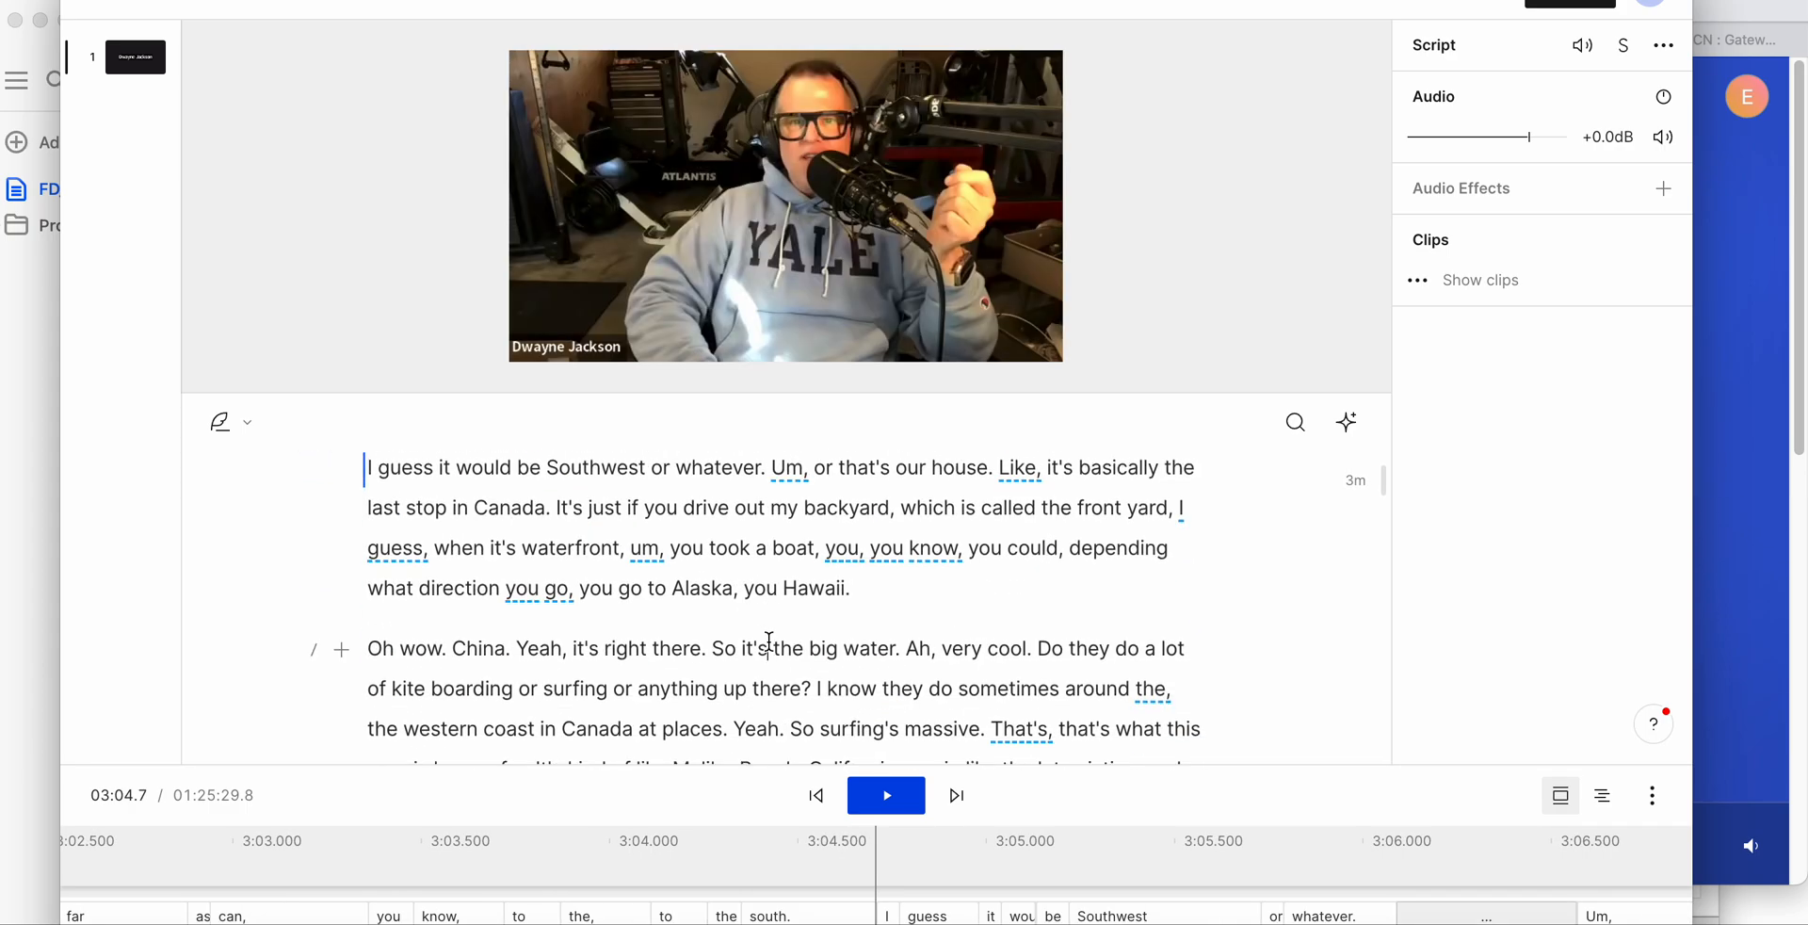
pyautogui.click(769, 640)
pyautogui.scroll(-2, 769, 644)
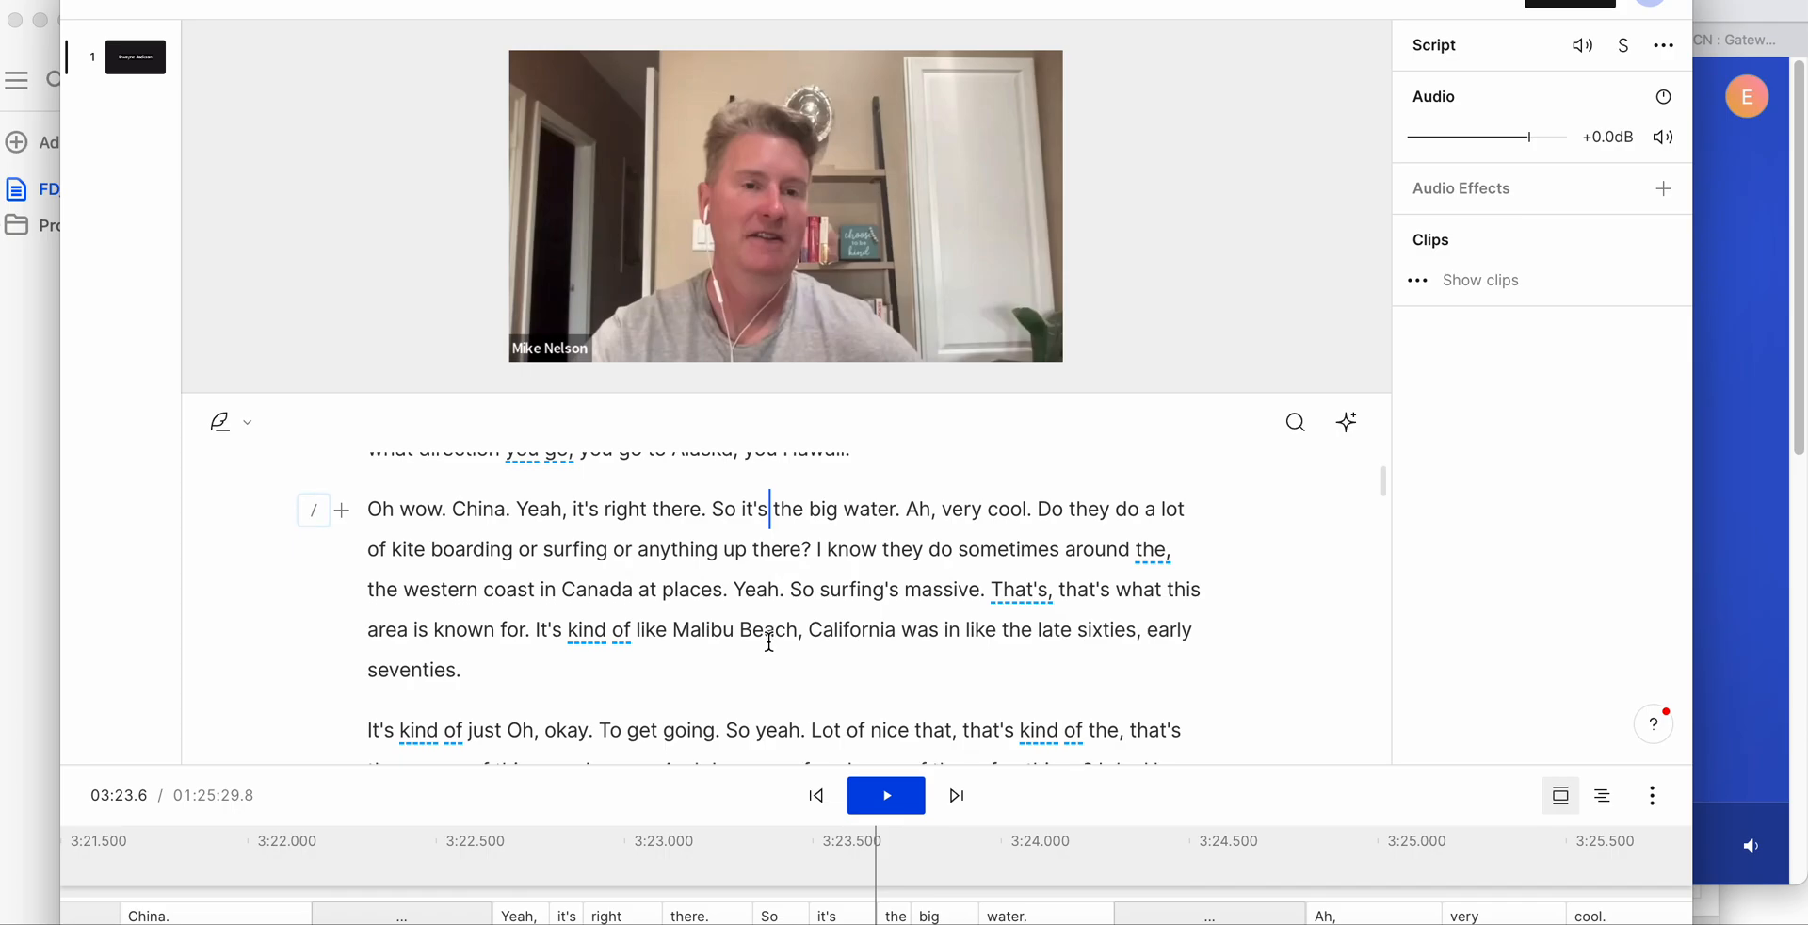
pyautogui.scroll(-2, 770, 642)
pyautogui.click(770, 651)
pyautogui.scroll(-4, 773, 650)
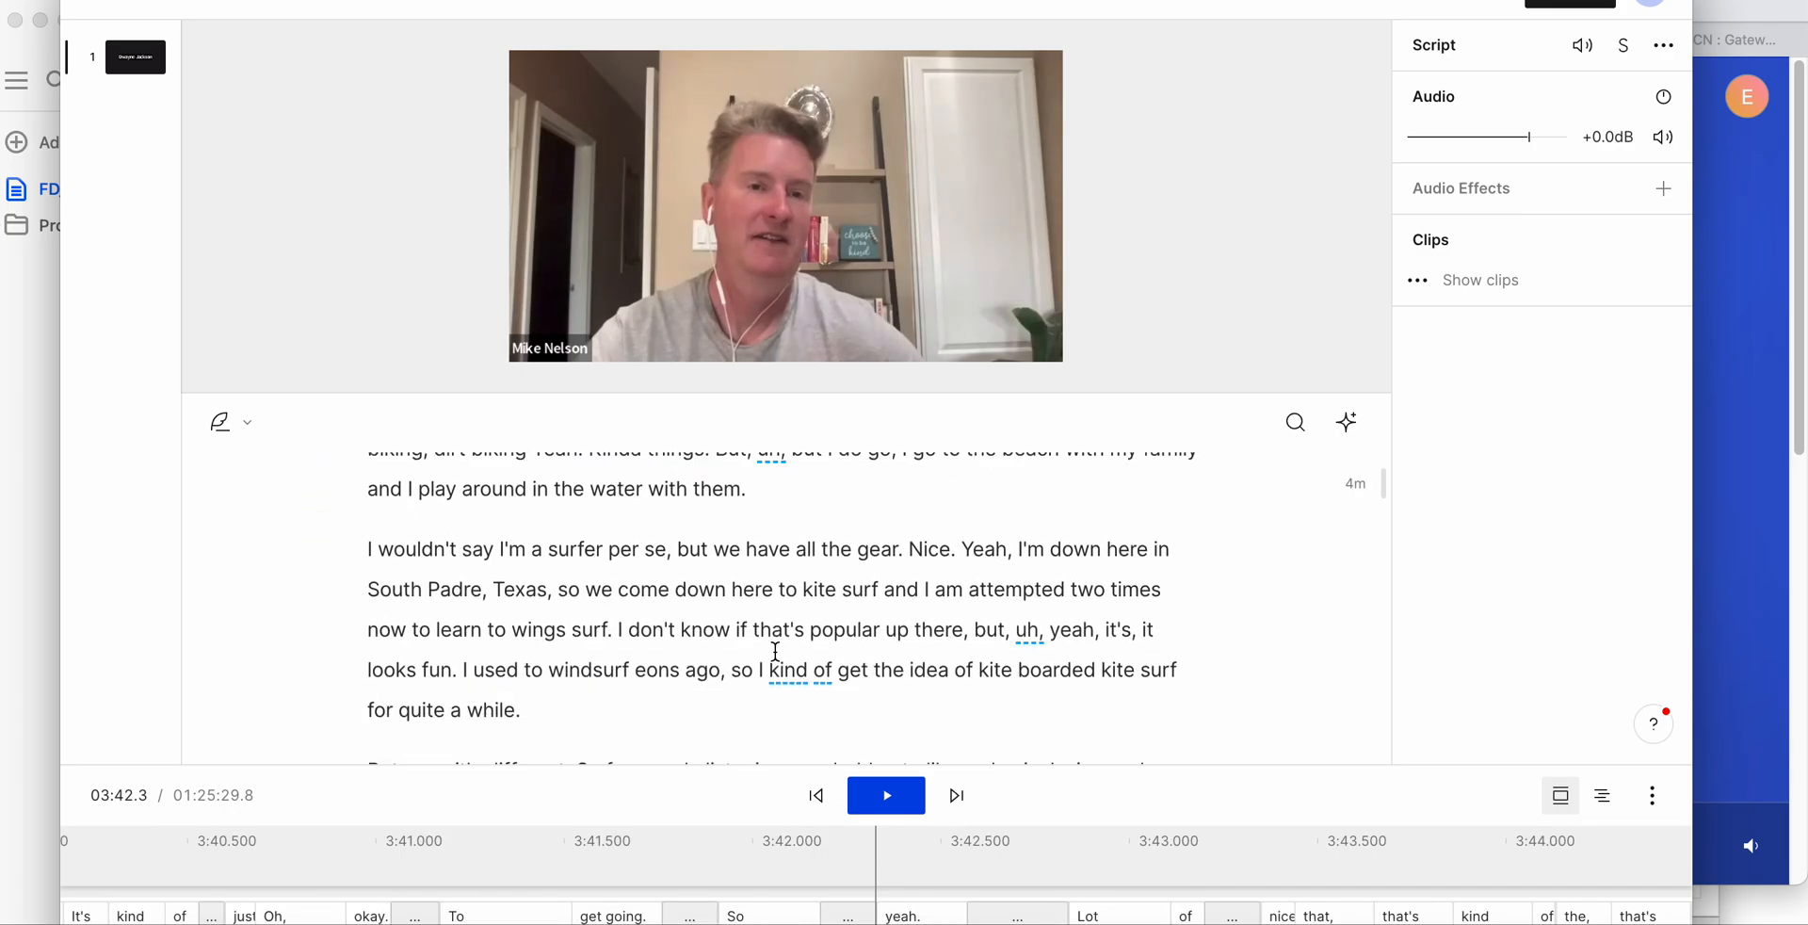
pyautogui.scroll(-1, 775, 652)
pyautogui.click(775, 652)
pyautogui.scroll(-3, 775, 650)
pyautogui.click(766, 690)
pyautogui.scroll(-4, 765, 690)
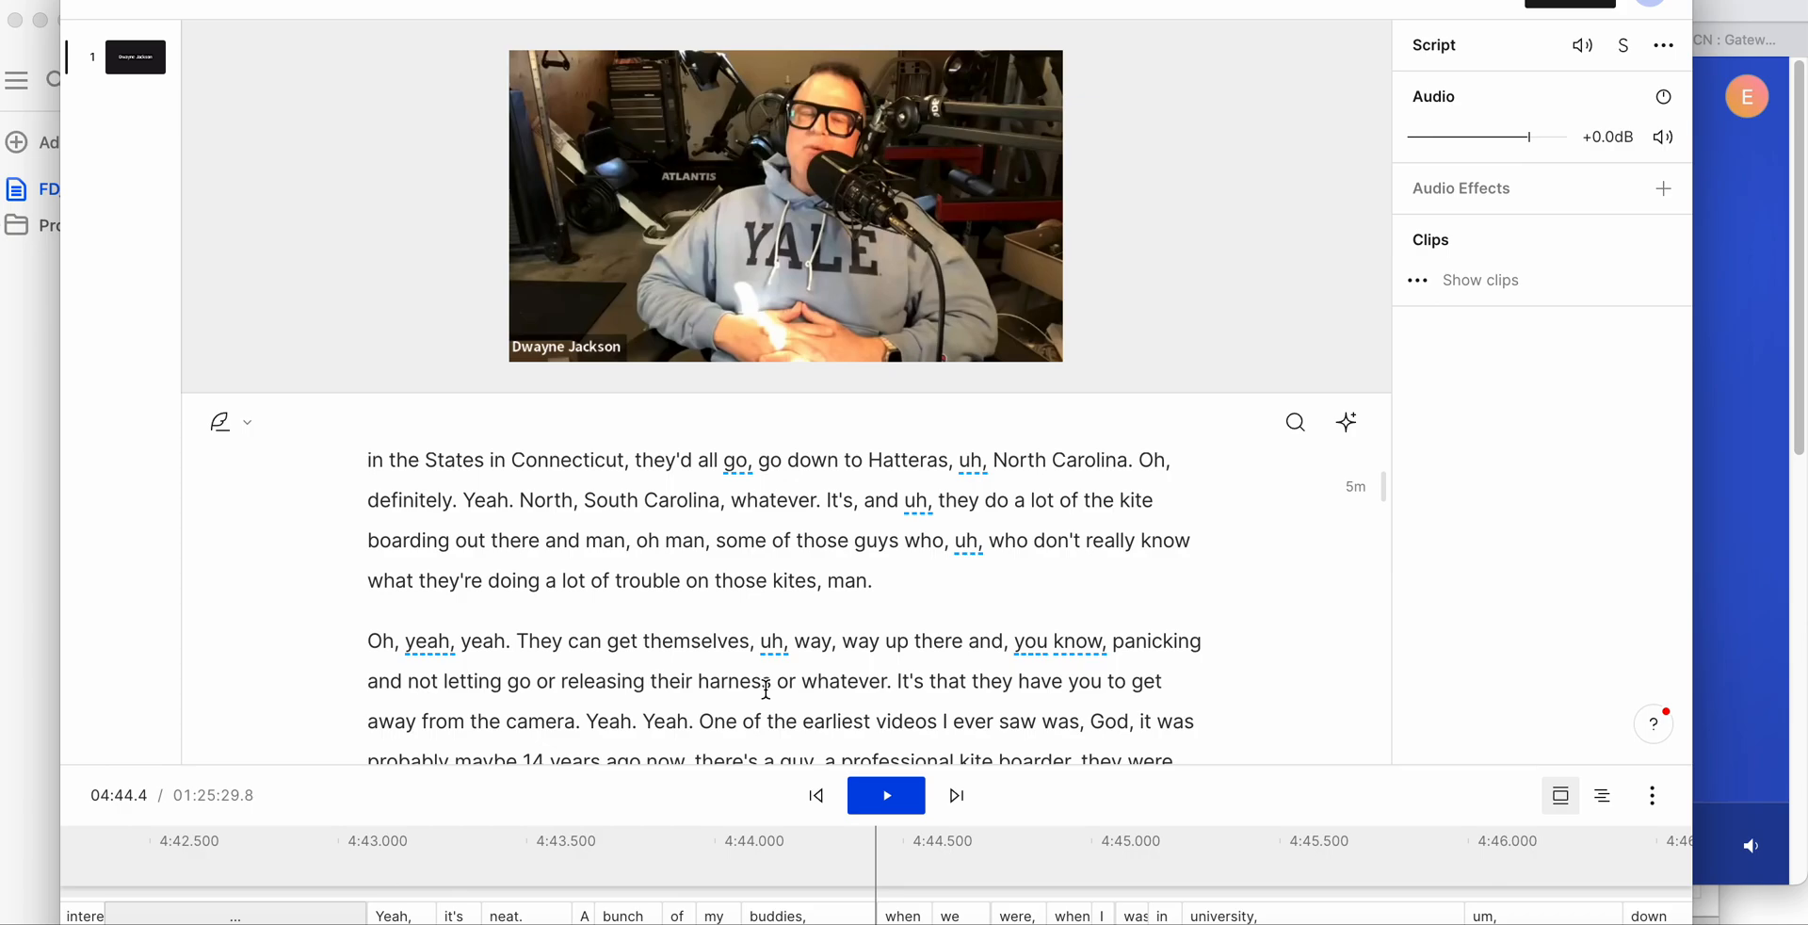
pyautogui.click(766, 690)
pyautogui.scroll(-6, 766, 690)
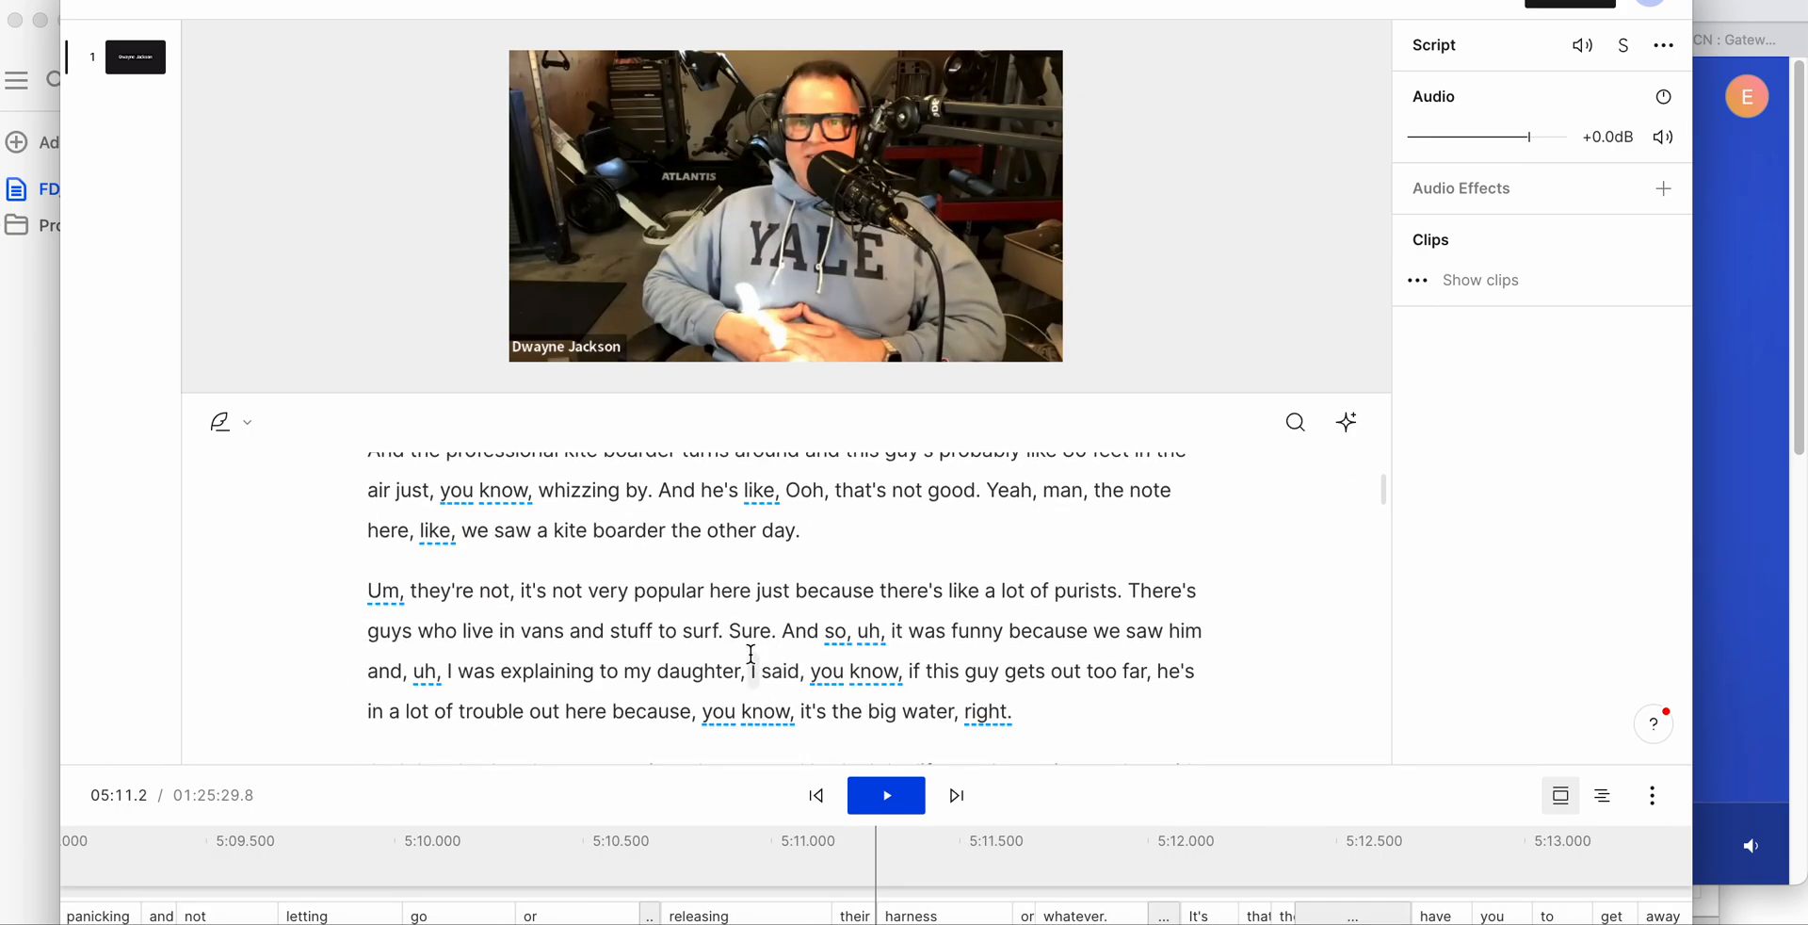
pyautogui.click(751, 664)
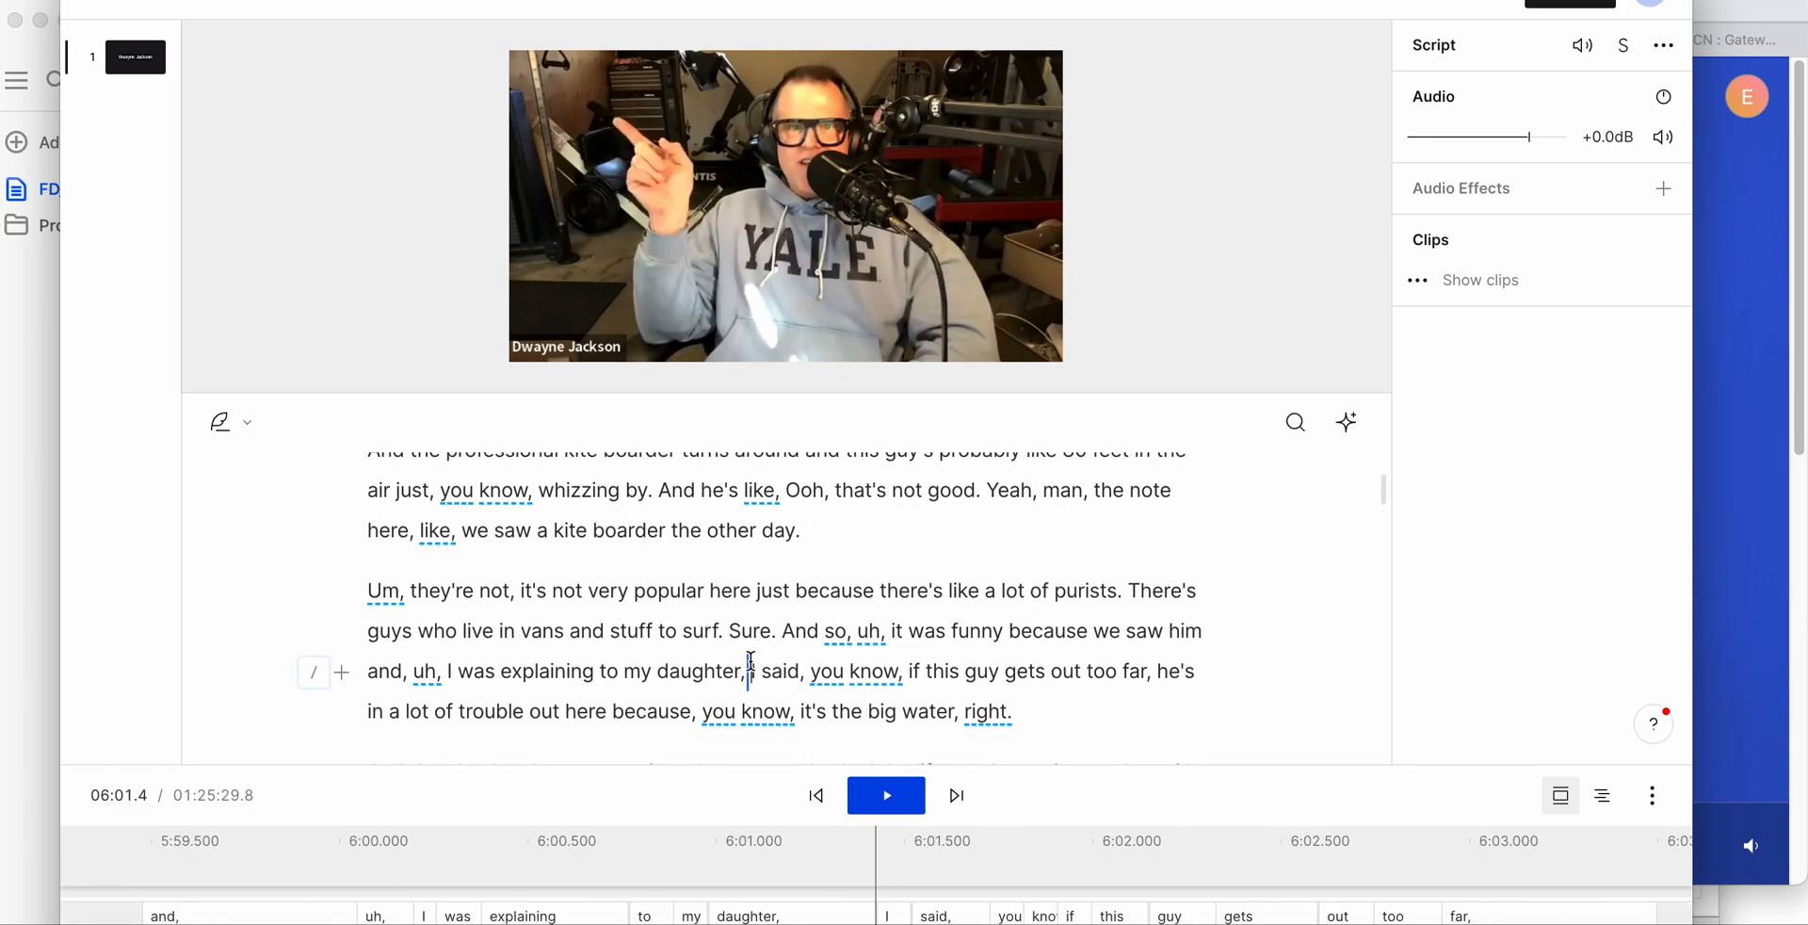
pyautogui.scroll(-2, 750, 661)
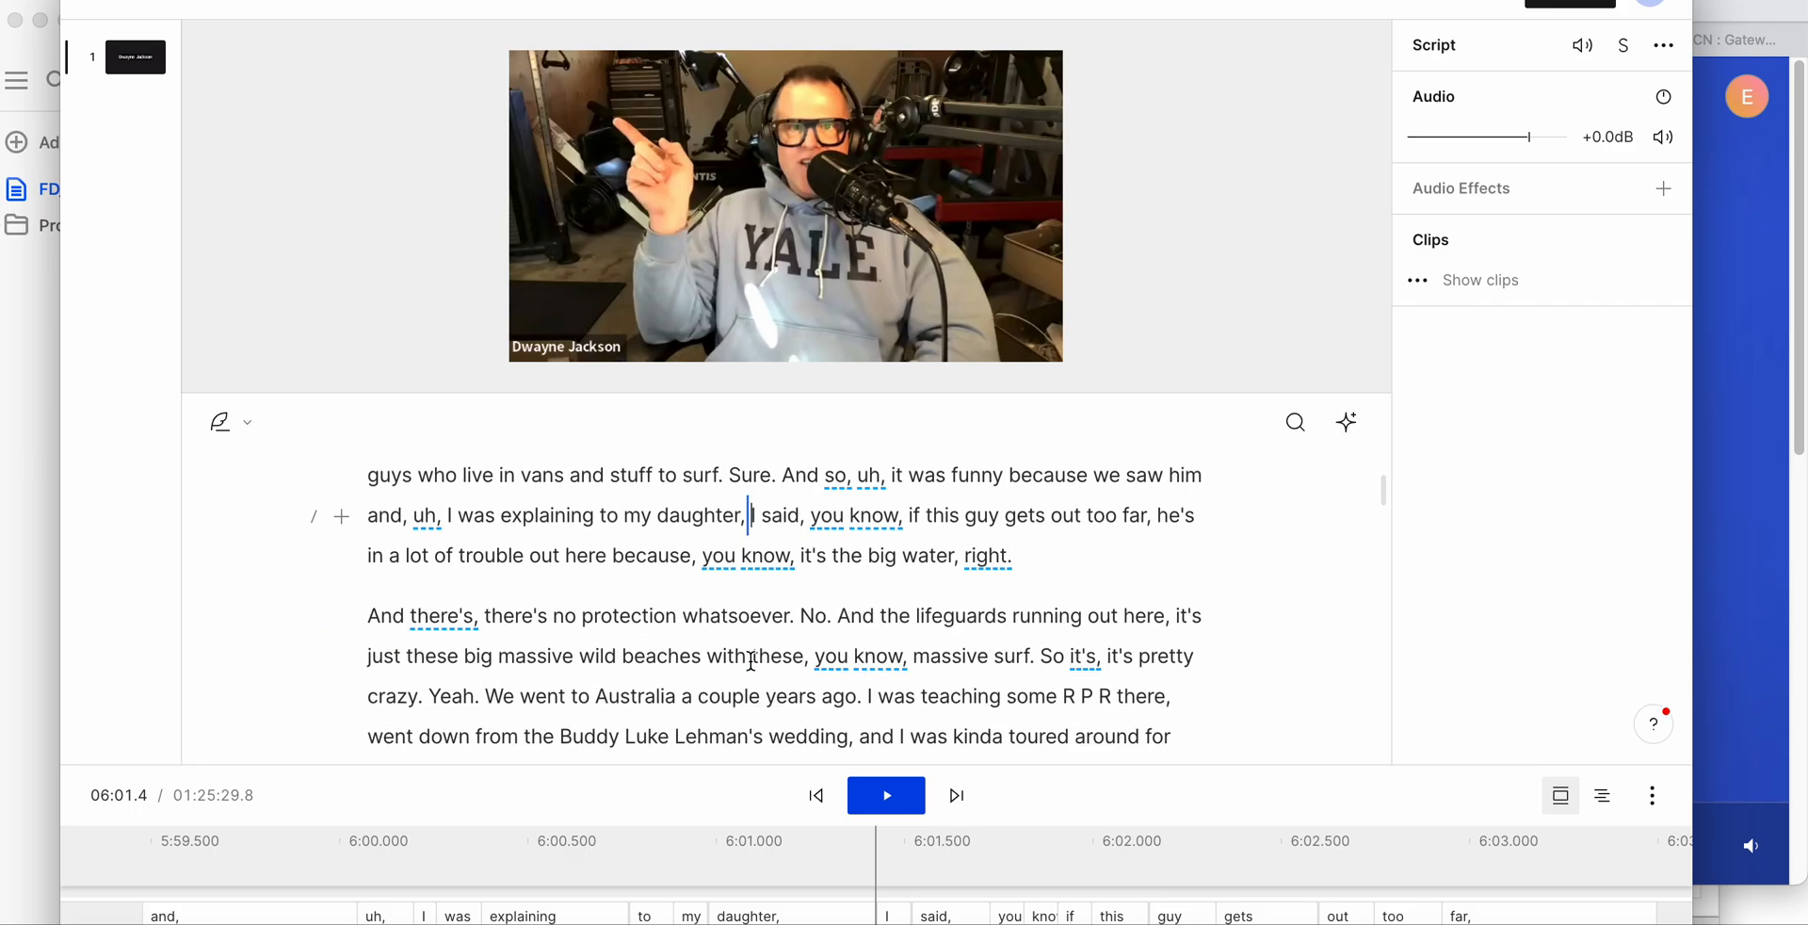
pyautogui.scroll(-1, 762, 708)
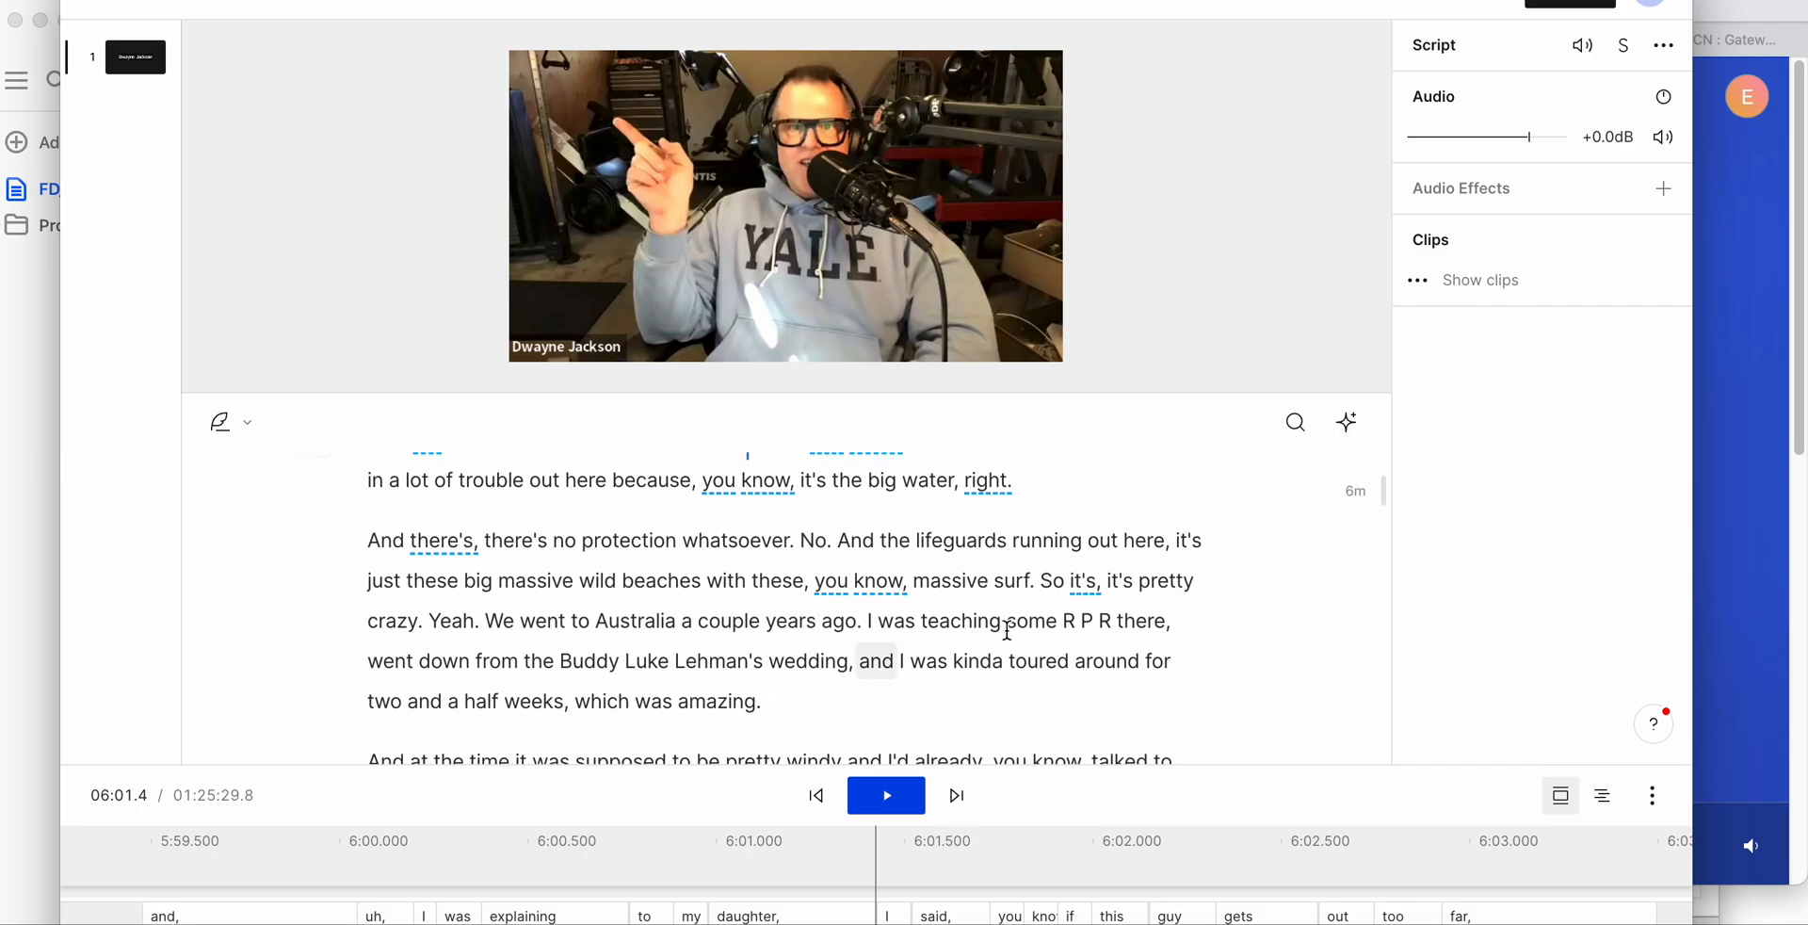
# - Start Remove filler words for the composition and look through the list of matches
pyautogui.click(1343, 436)
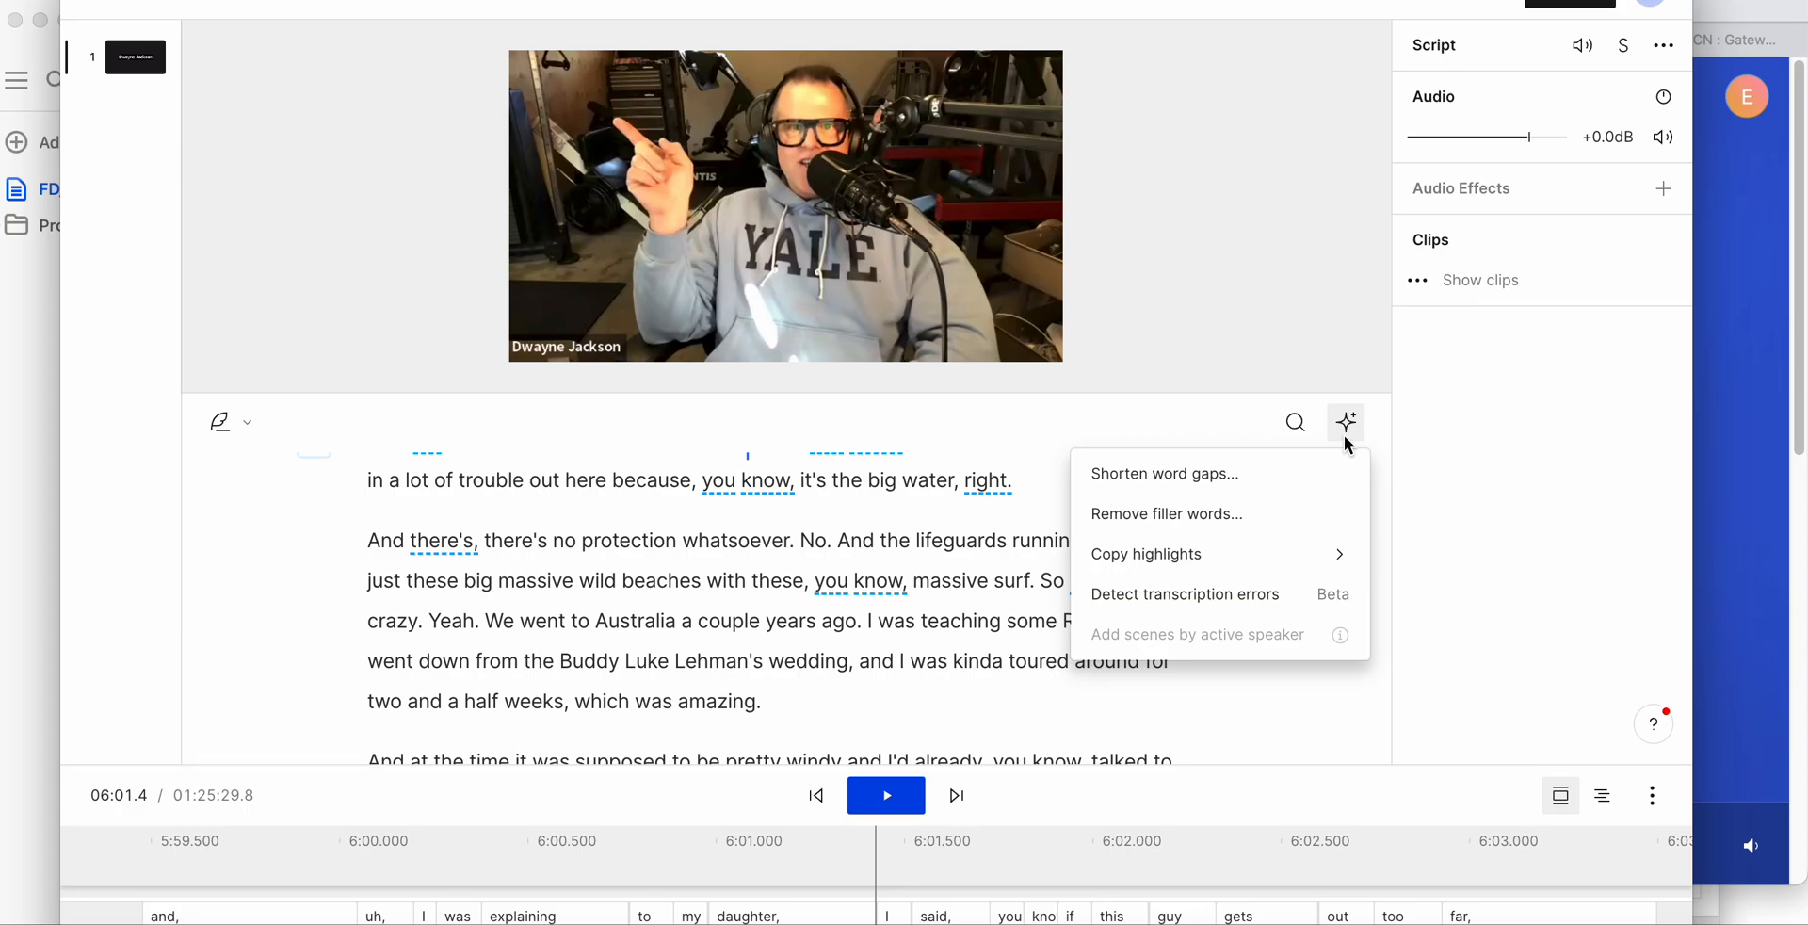
pyautogui.click(1189, 515)
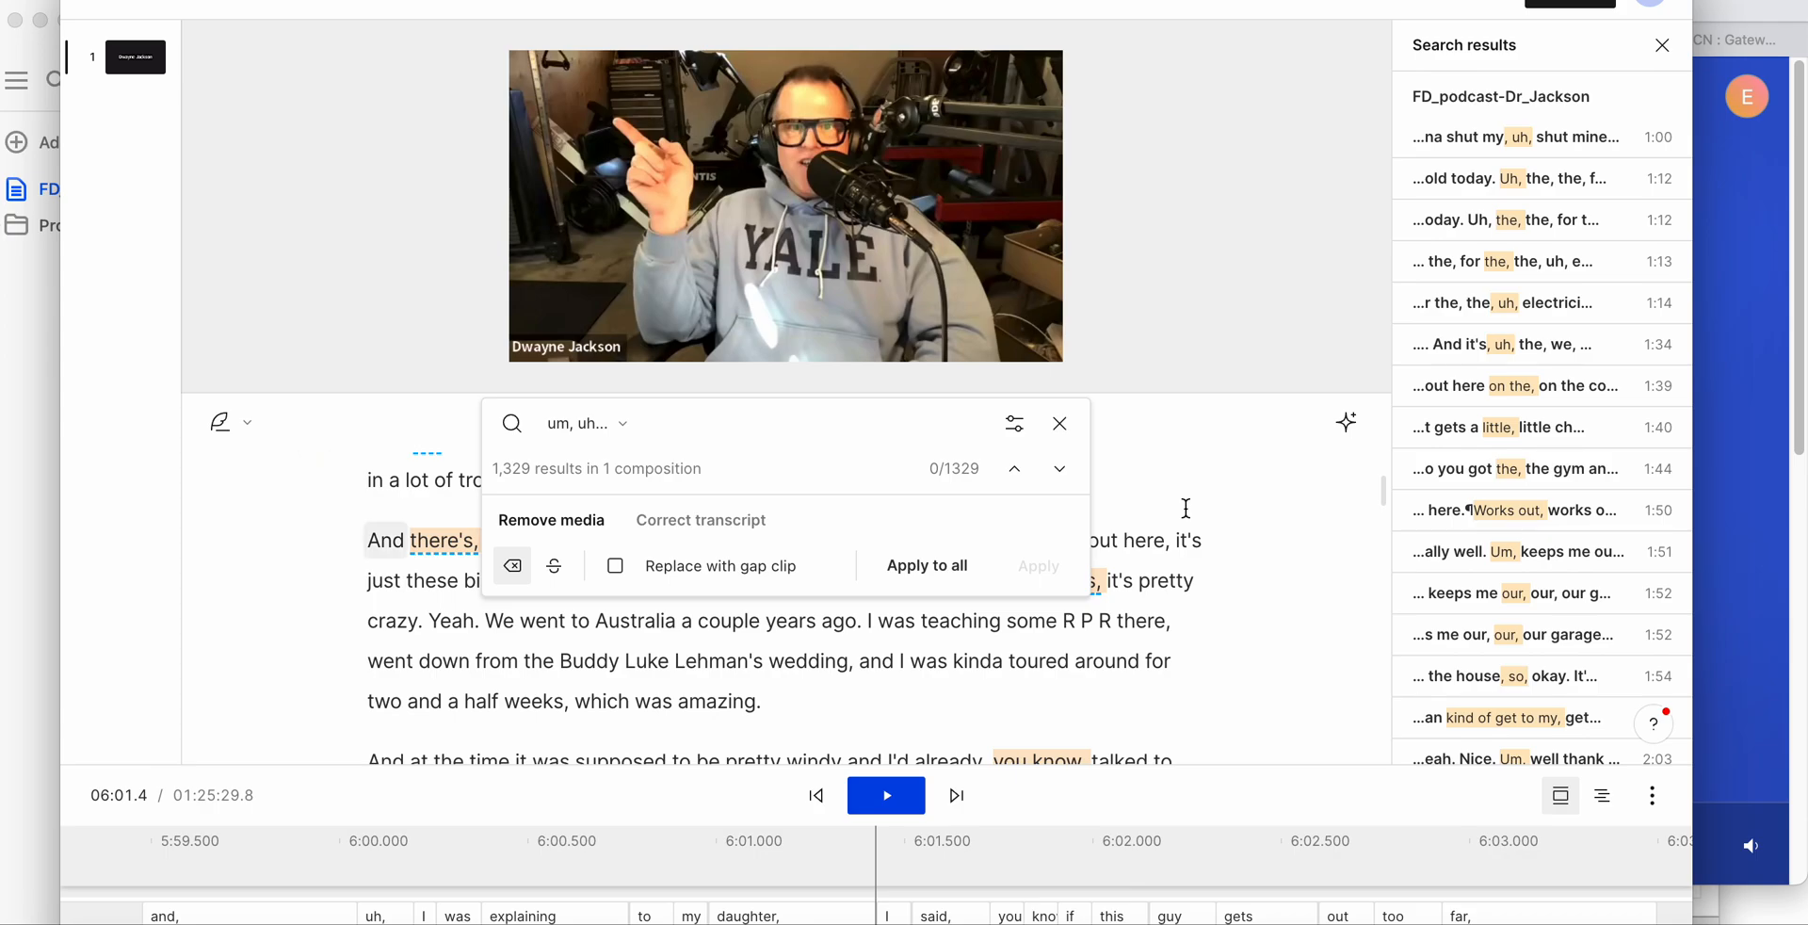
pyautogui.scroll(-15, 1495, 476)
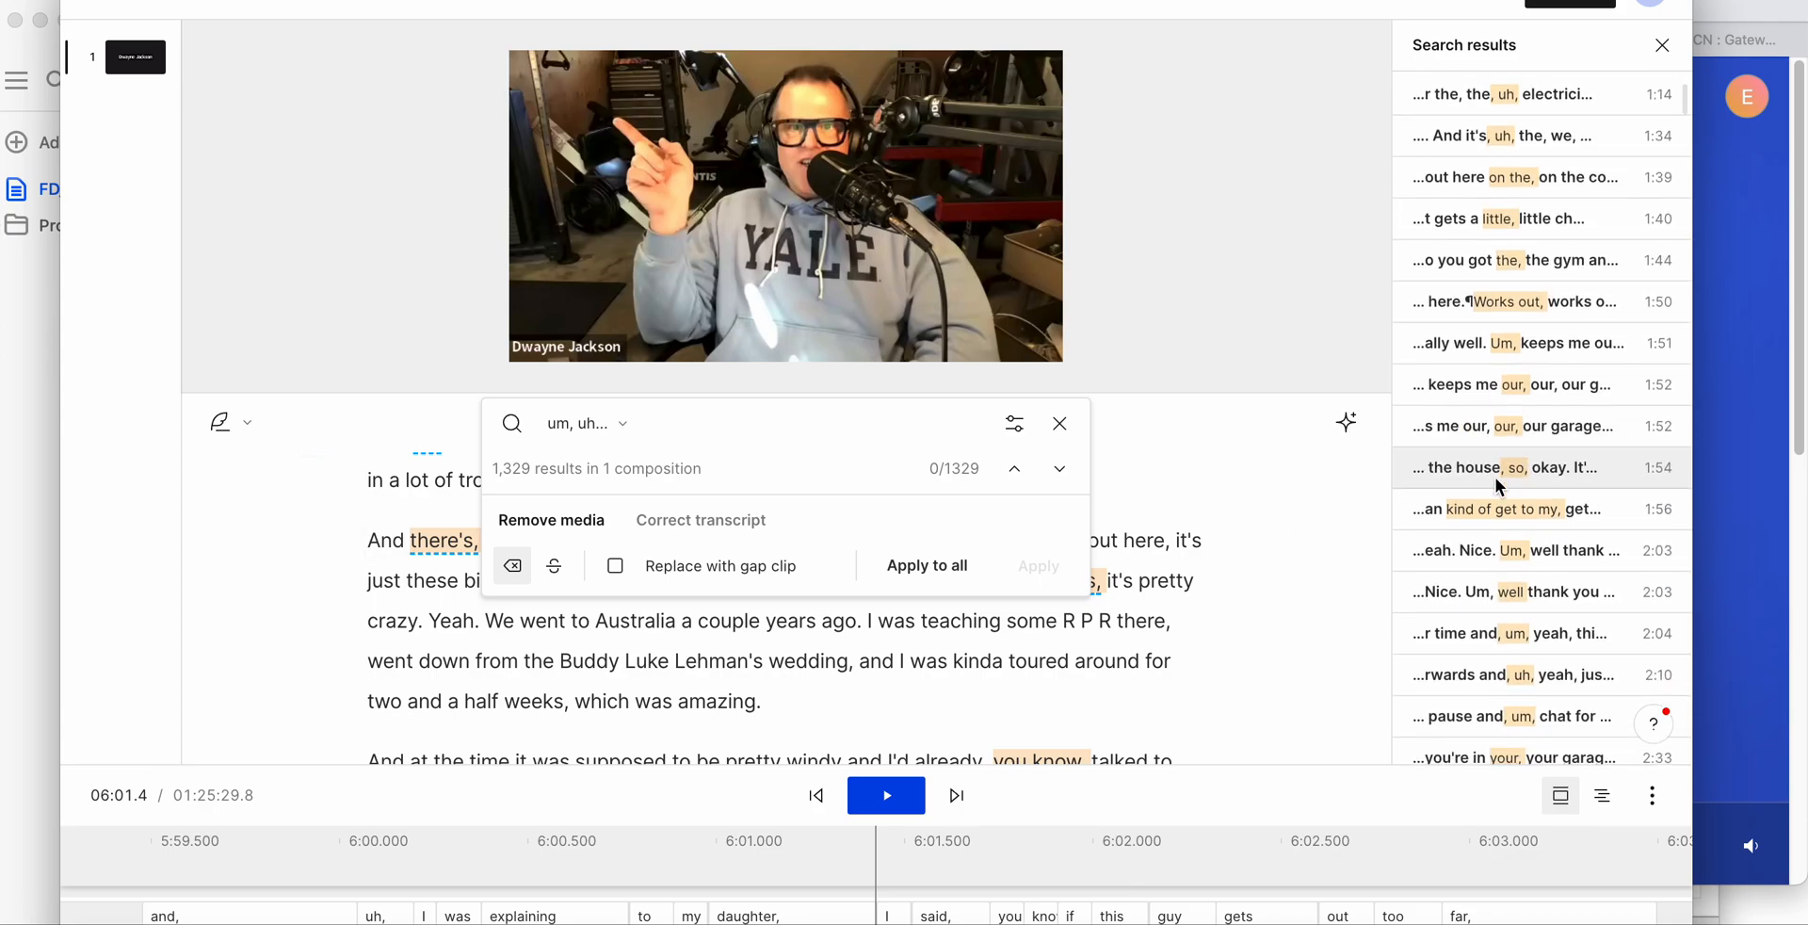
pyautogui.scroll(-3, 1496, 477)
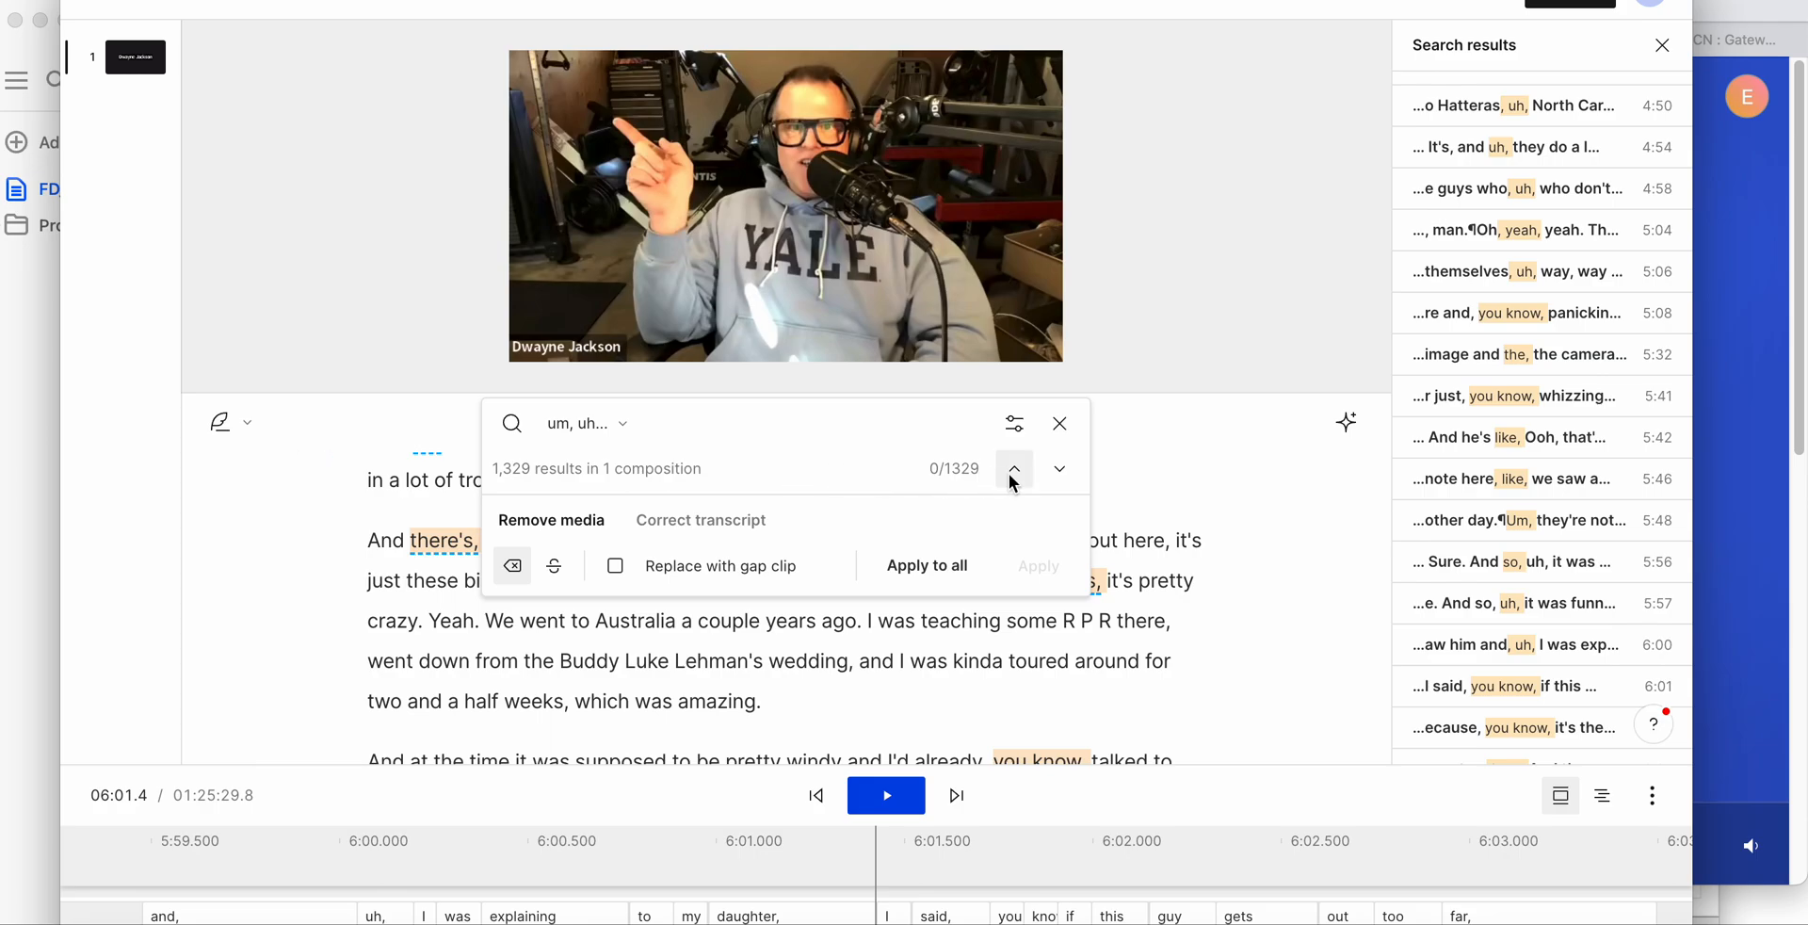
# - Step through the first two filler-word matches, briefly play the second one, and place the cursor before "a little cold today"
pyautogui.click(1043, 476)
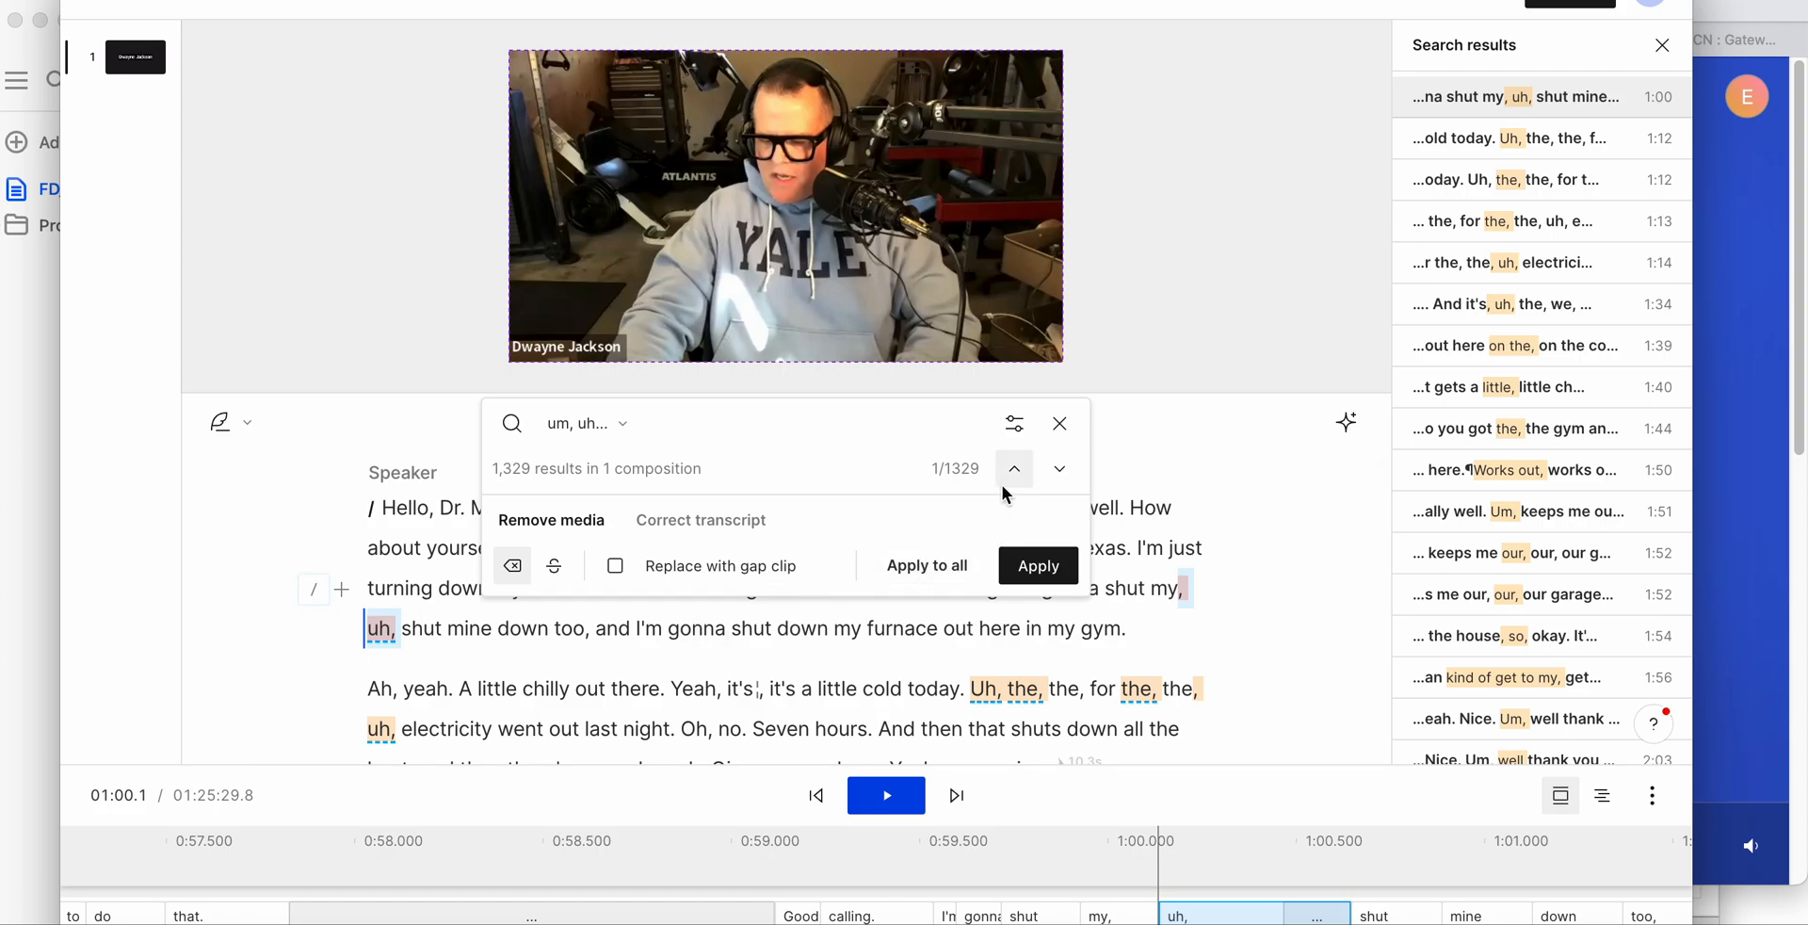
pyautogui.click(1061, 469)
pyautogui.press('space')
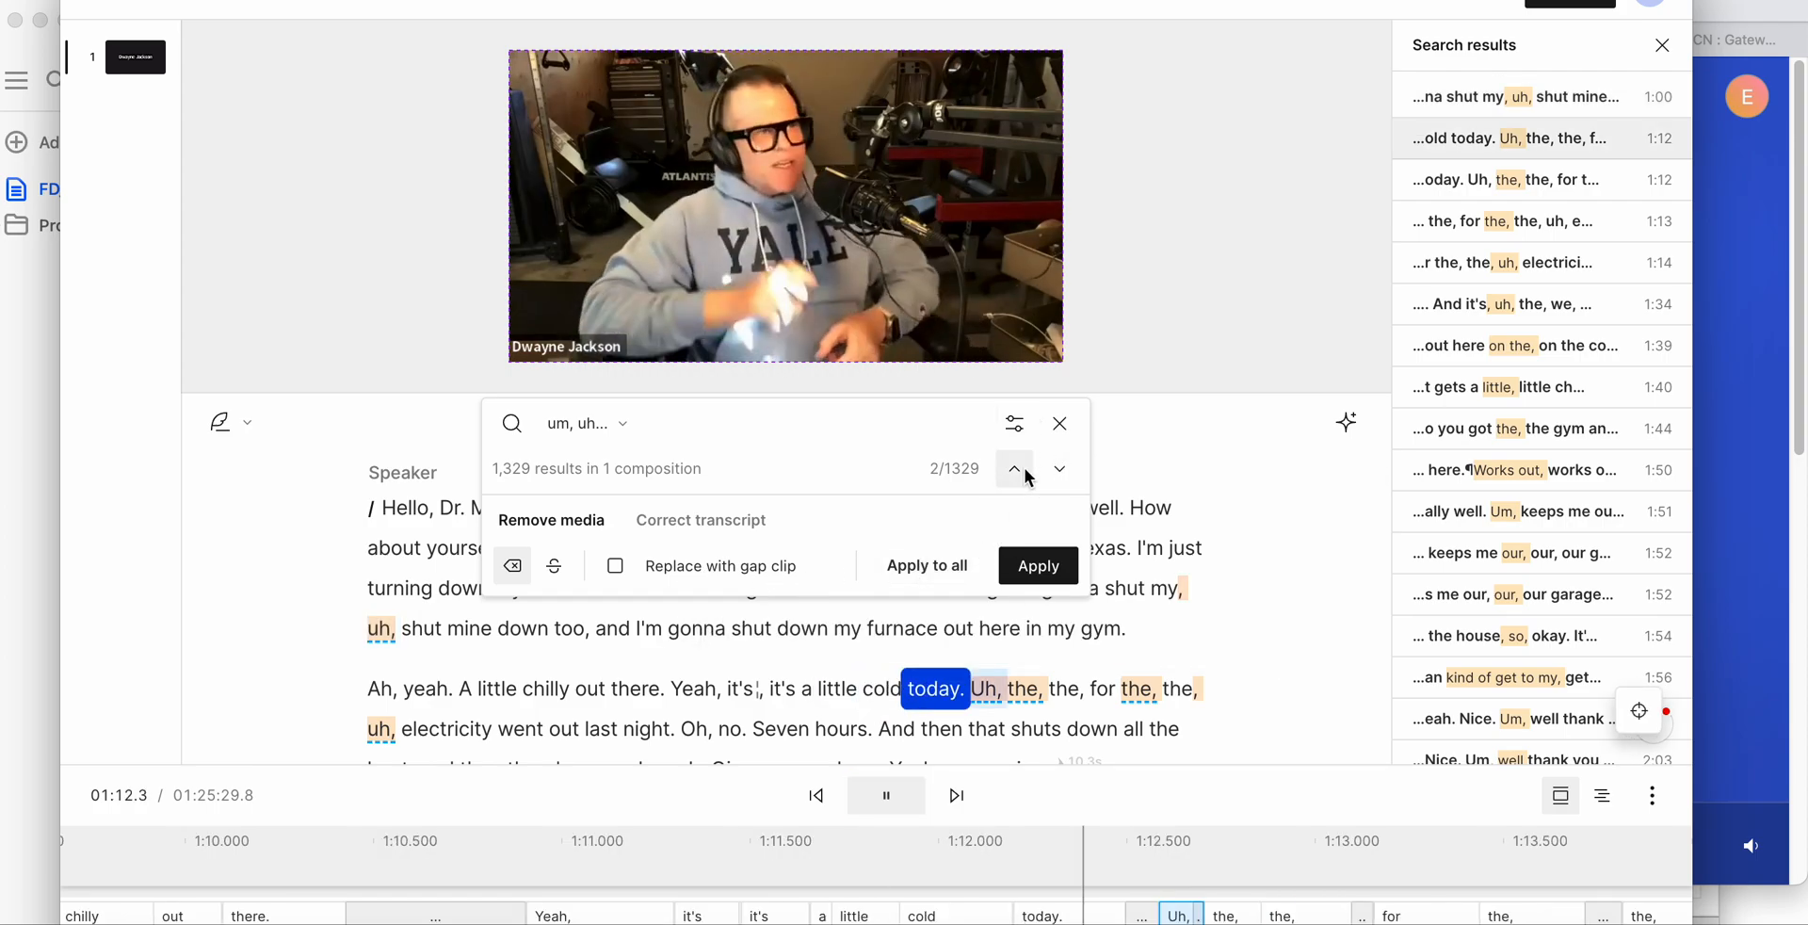
pyautogui.press('space')
pyautogui.click(800, 688)
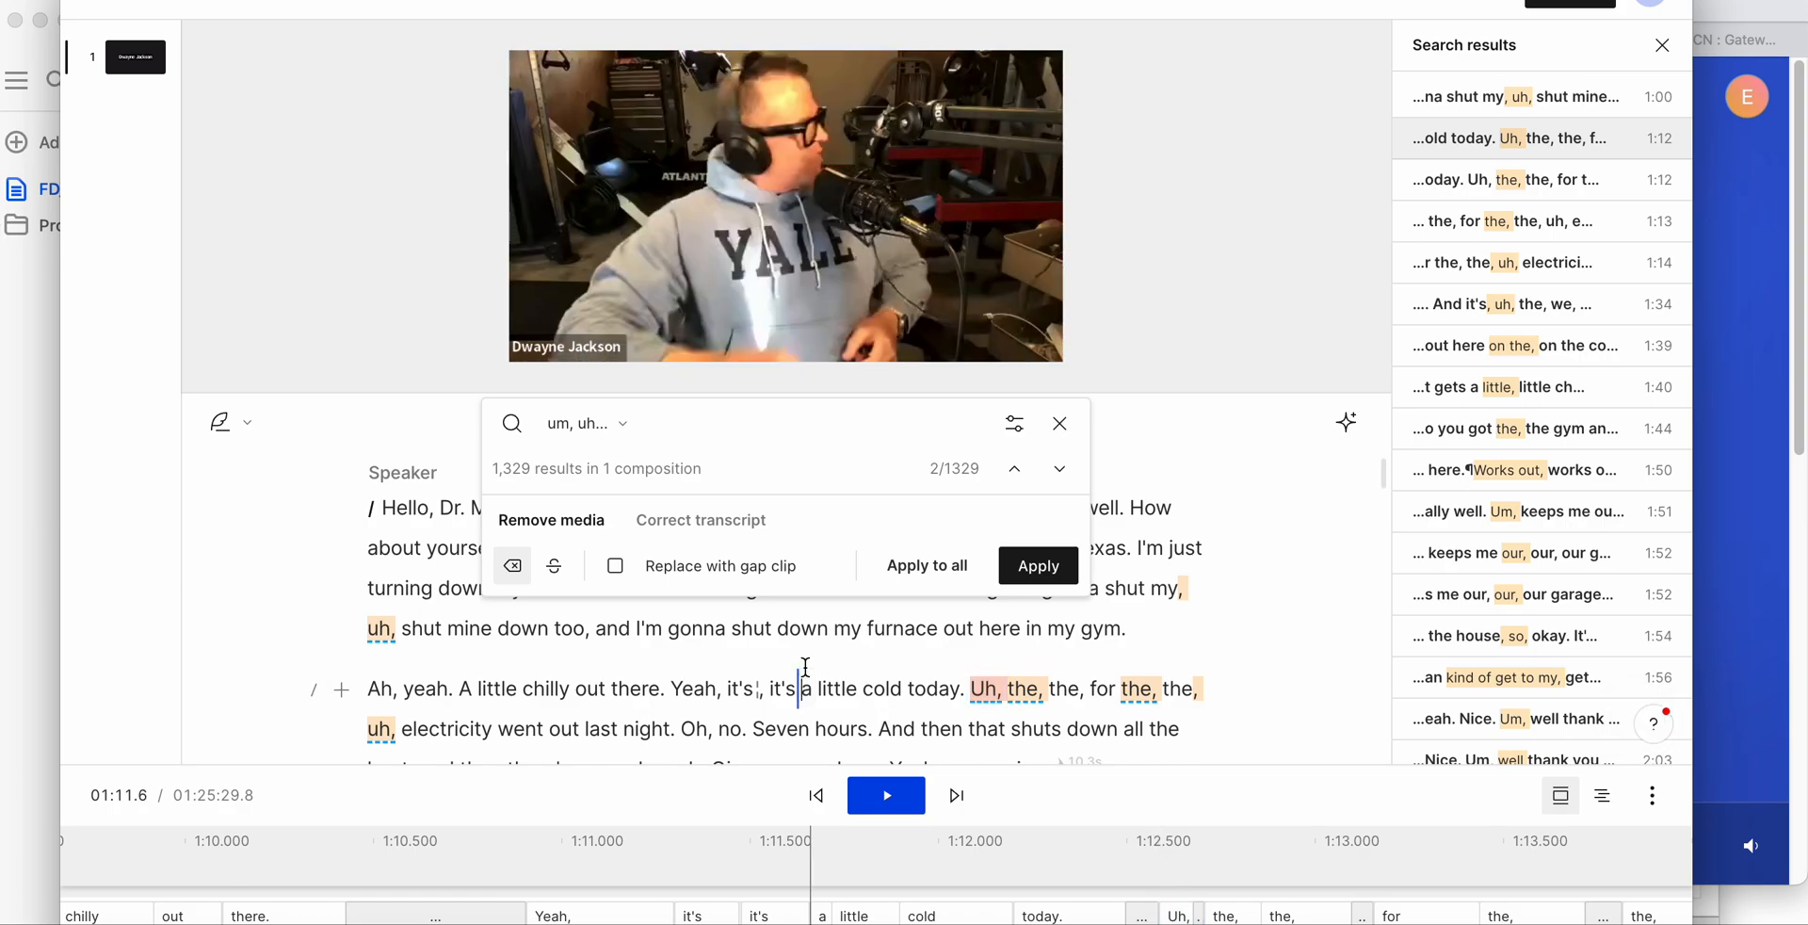
# - View the available search types, leave Filler words chosen, and return to the start of the match list
pyautogui.click(1013, 426)
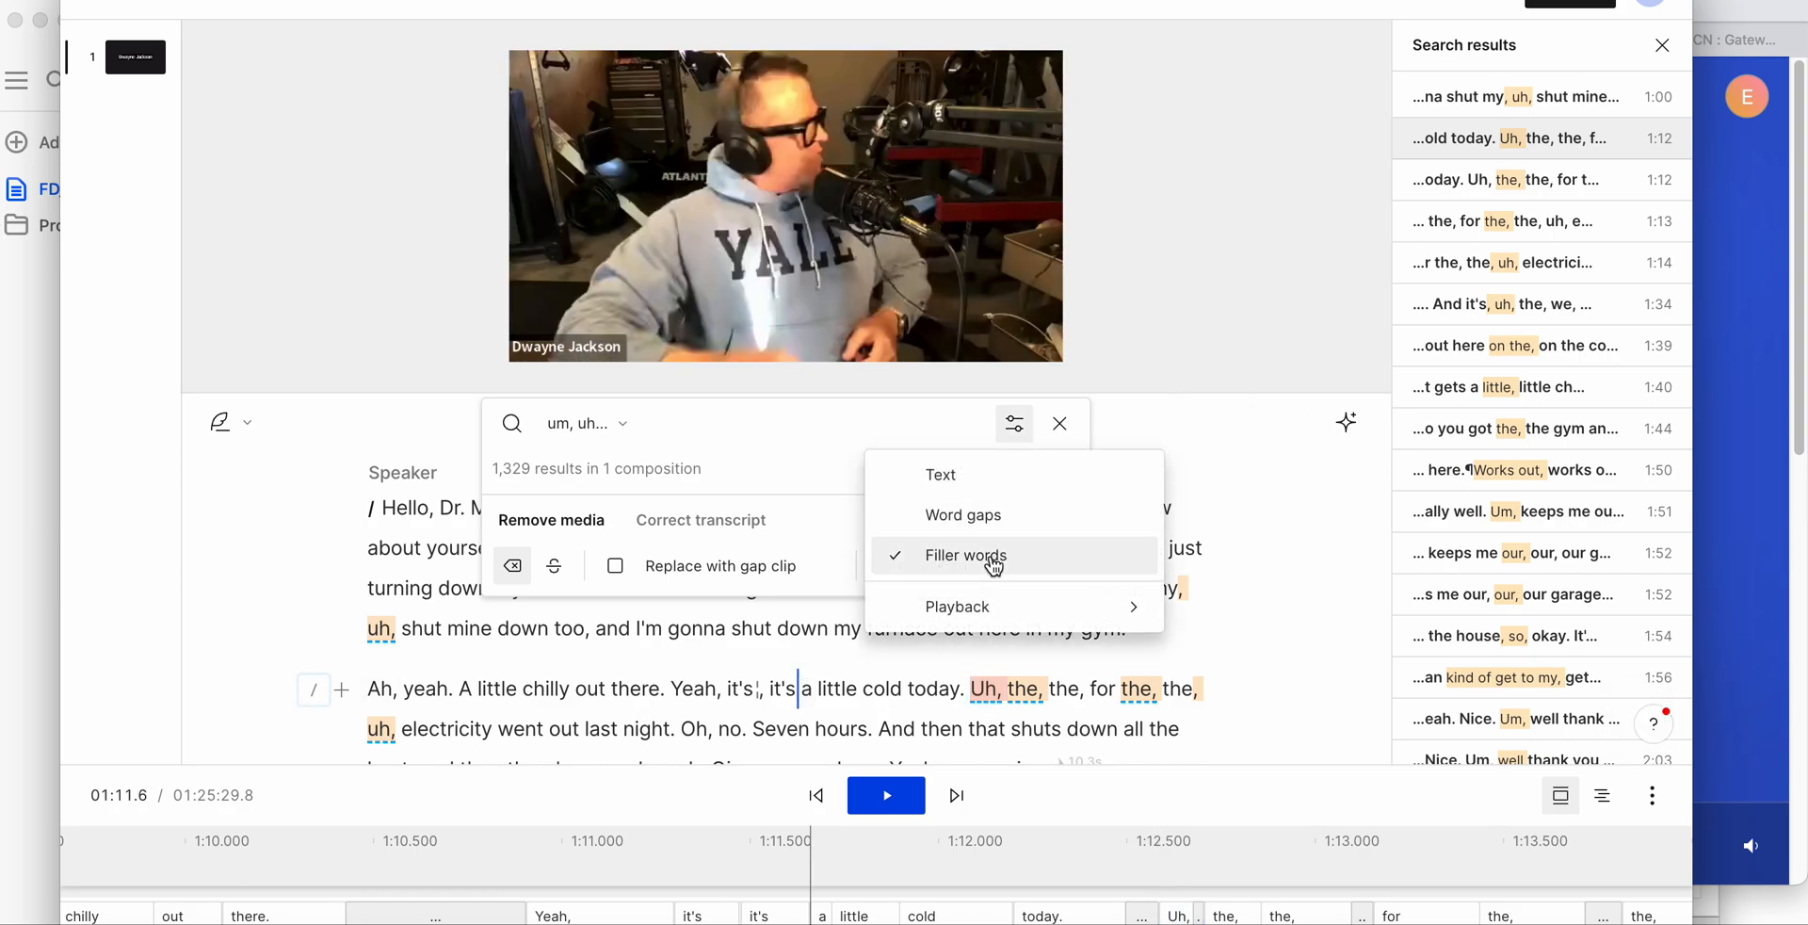
pyautogui.click(1201, 465)
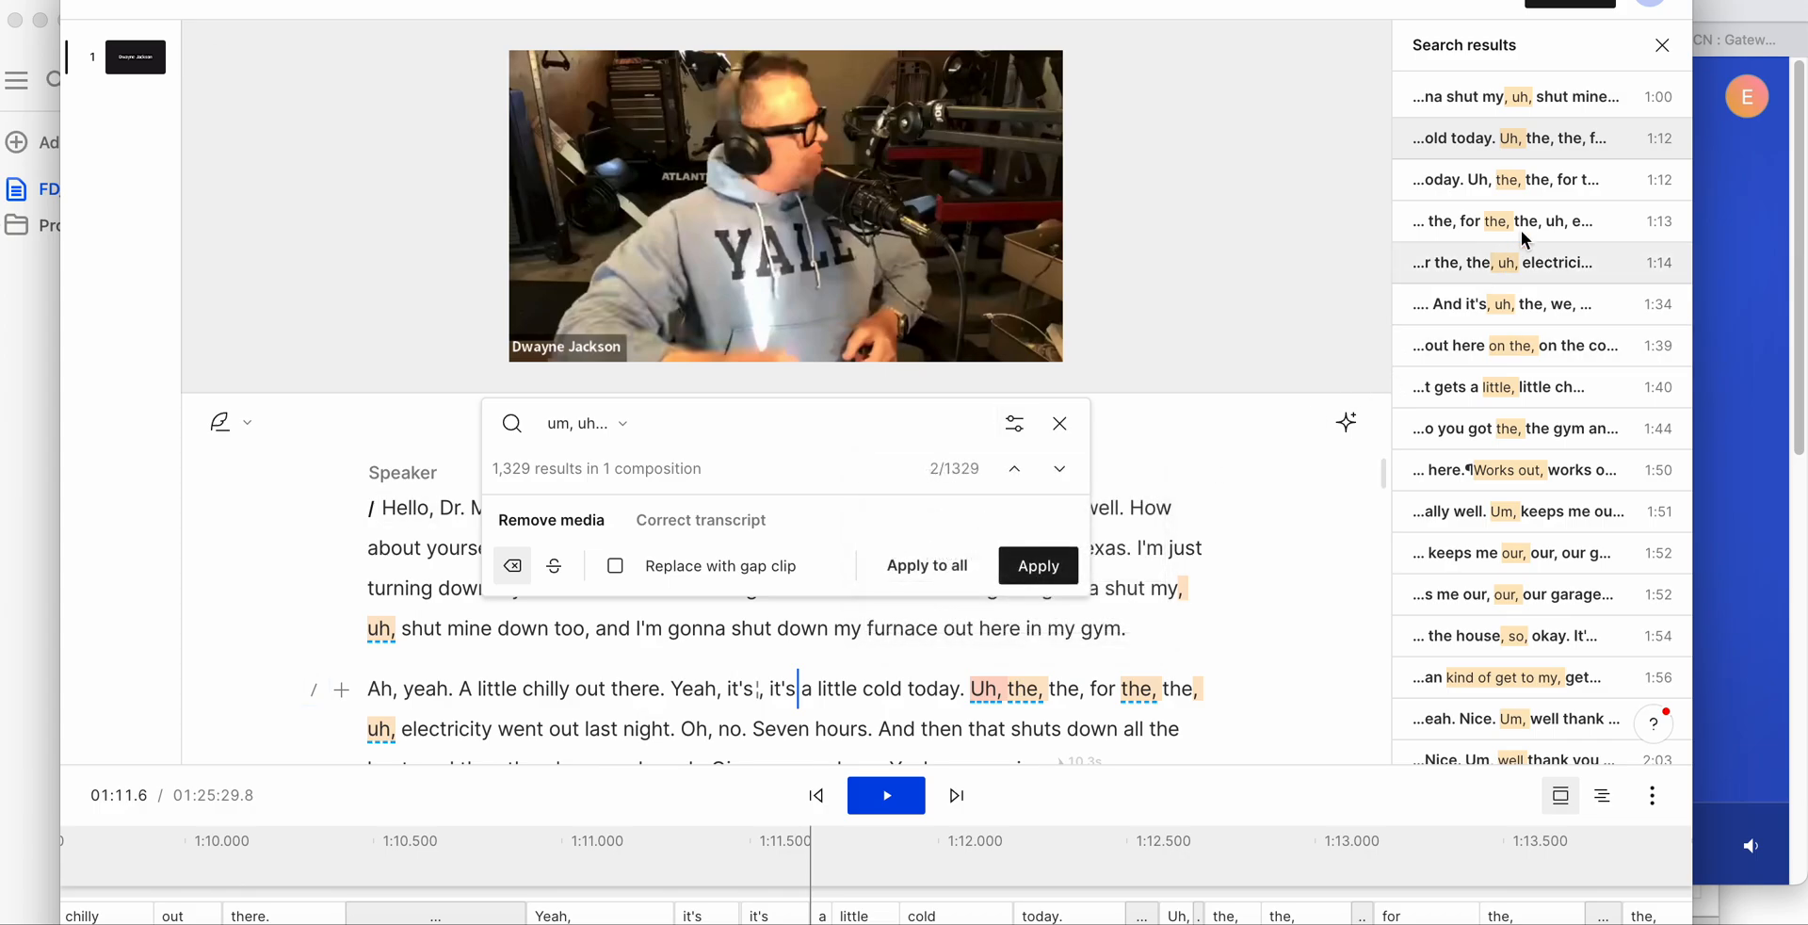
pyautogui.scroll(1, 1542, 87)
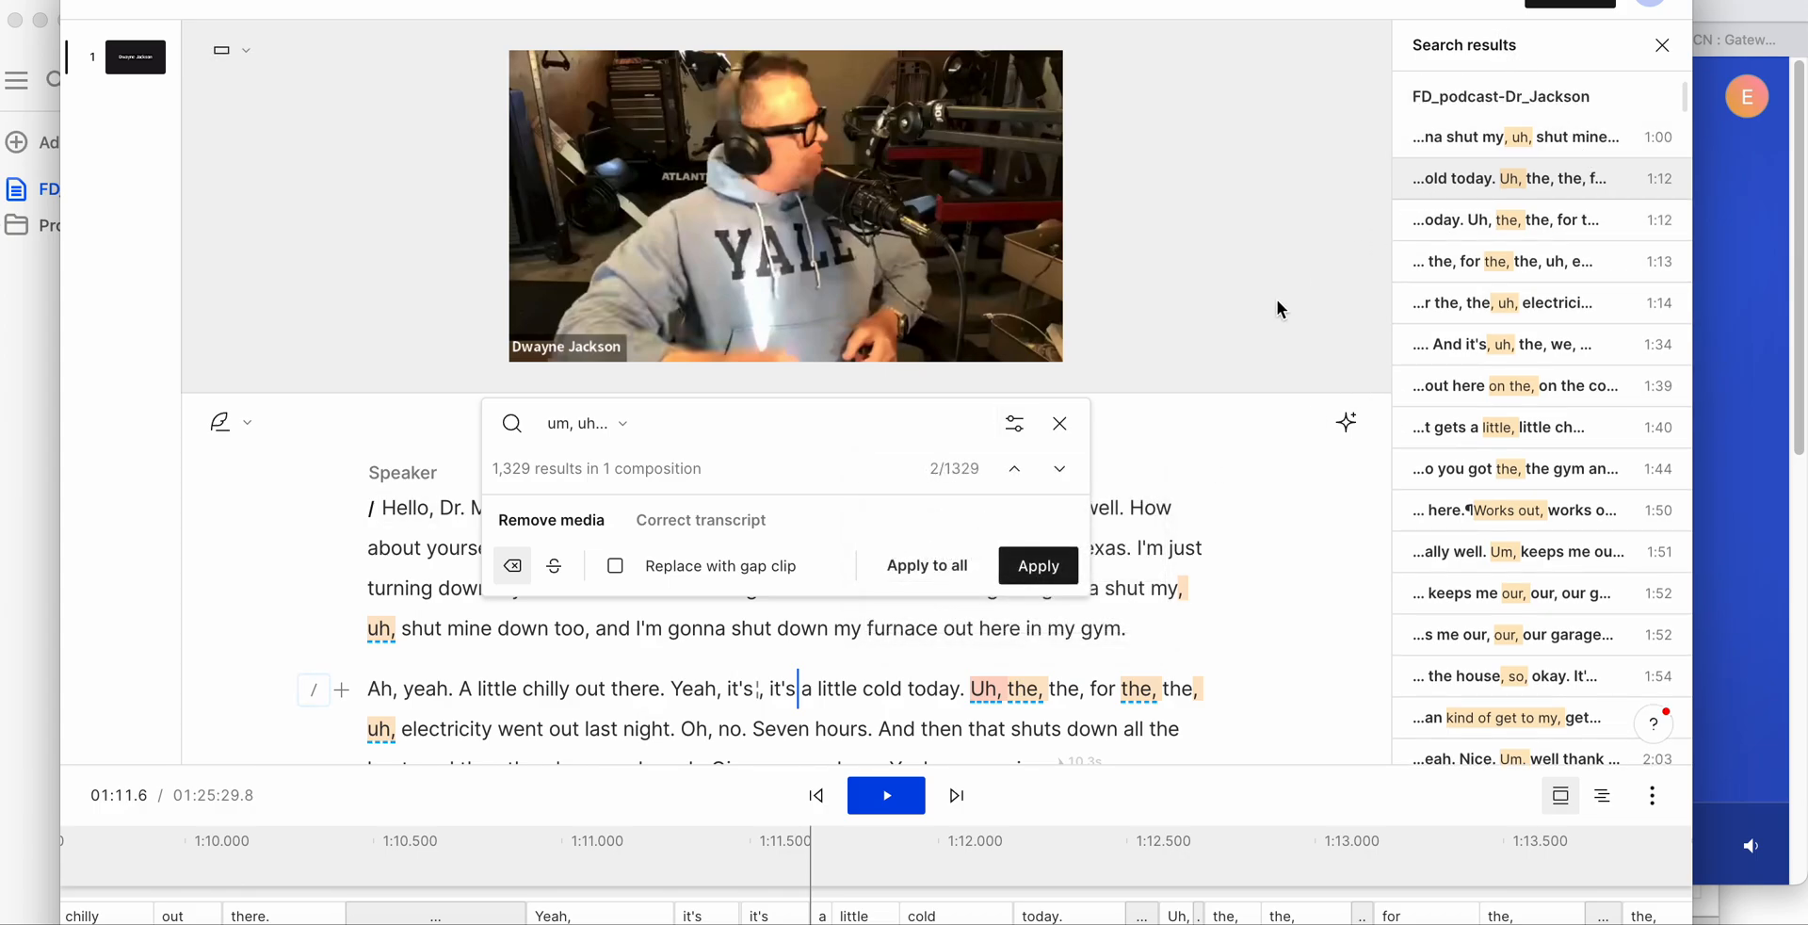
# - Exclude "you know what i mean", "you know", "well", "sort of" and "right" from the filler words being searched
pyautogui.click(623, 424)
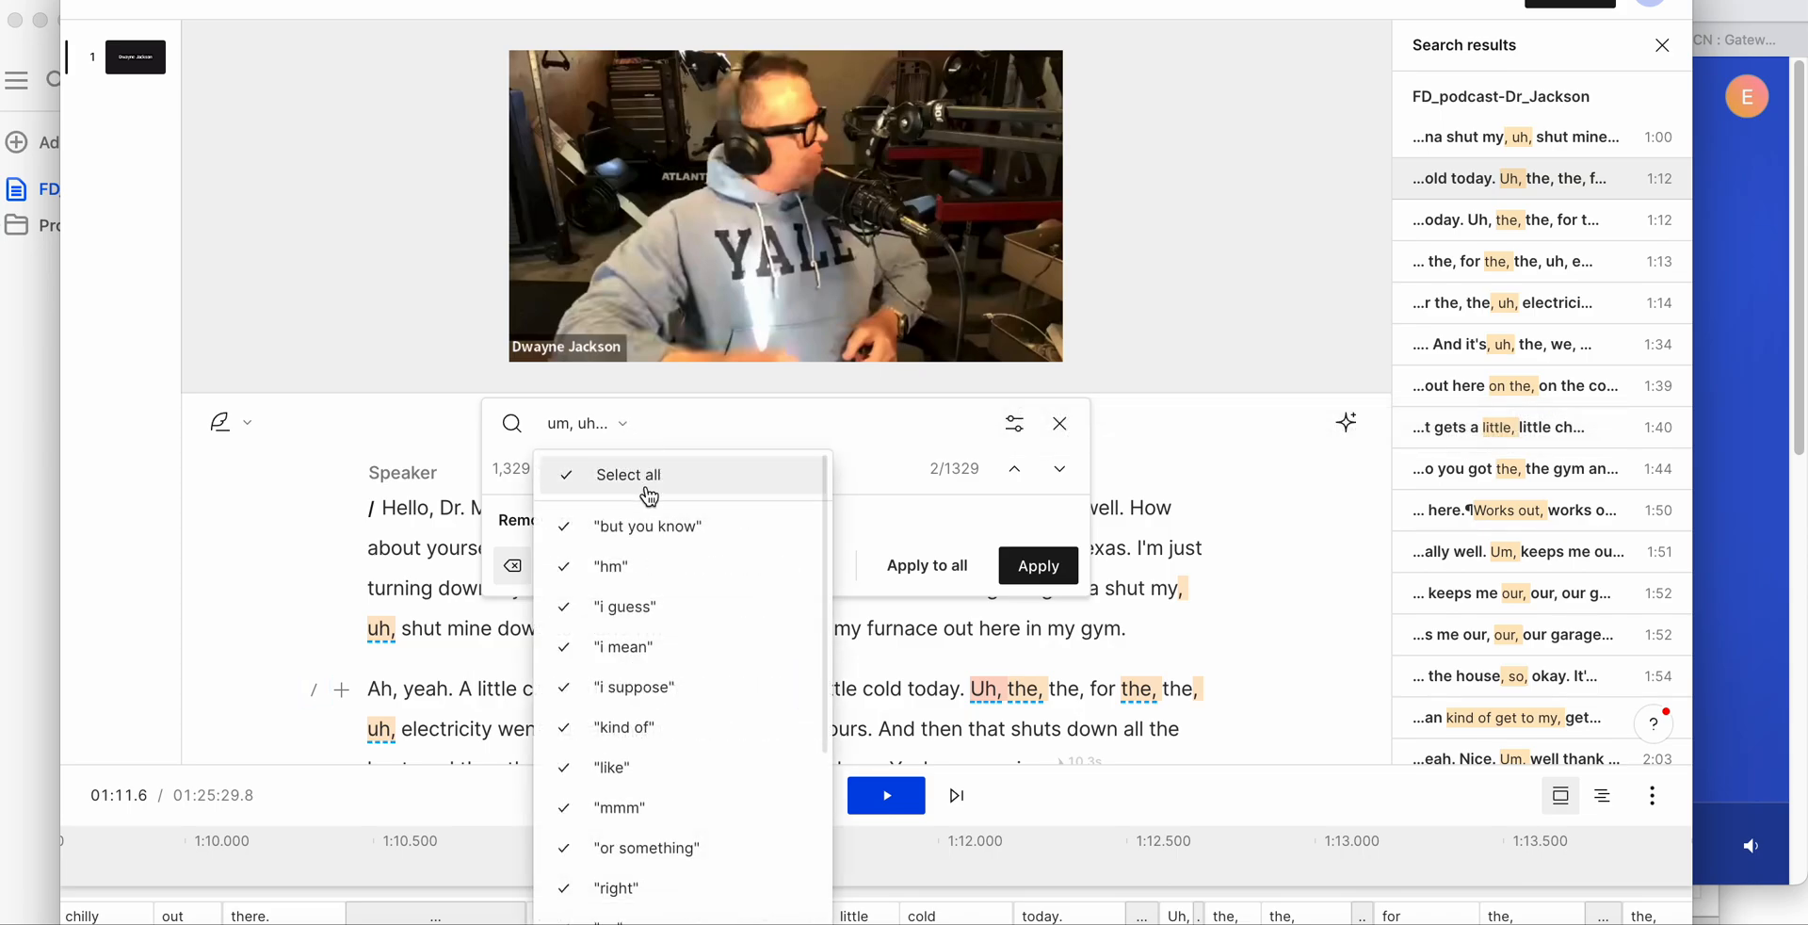
pyautogui.scroll(-5, 666, 674)
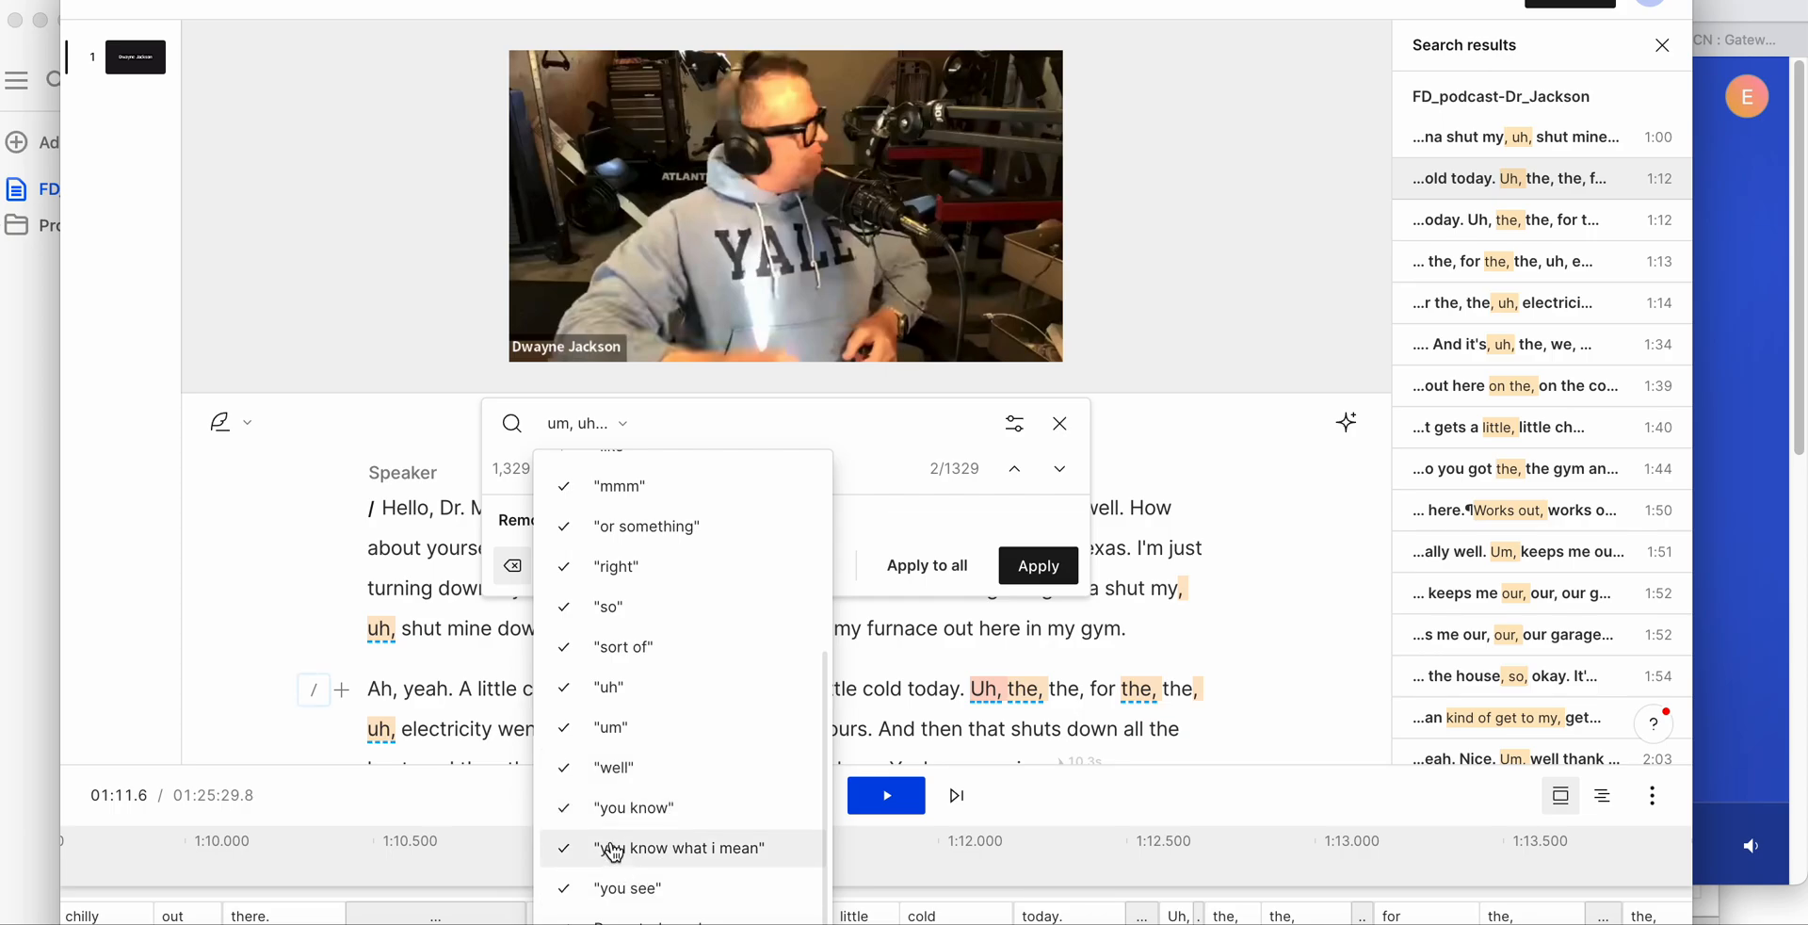
pyautogui.click(566, 851)
pyautogui.click(566, 823)
pyautogui.click(564, 771)
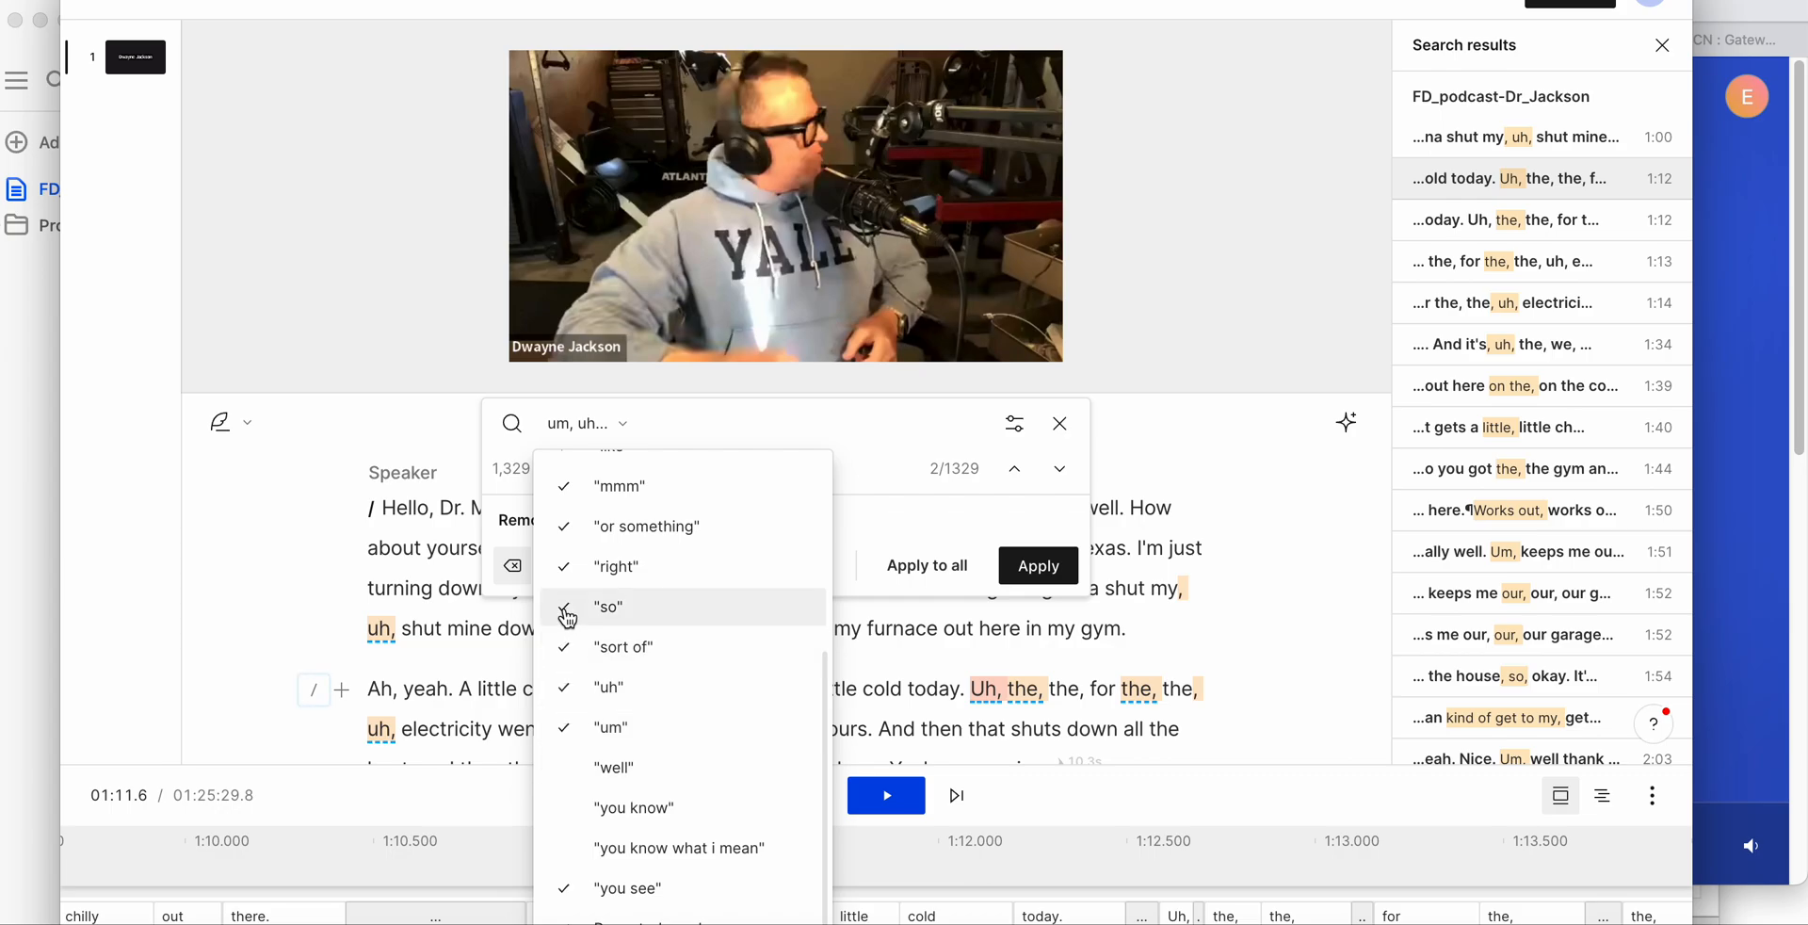
pyautogui.click(568, 647)
# - Exclude "kind of", "i mean", "i guess" and "but you know" from the filler words and close the word list
pyautogui.scroll(1, 573, 607)
pyautogui.scroll(3, 576, 610)
pyautogui.click(576, 544)
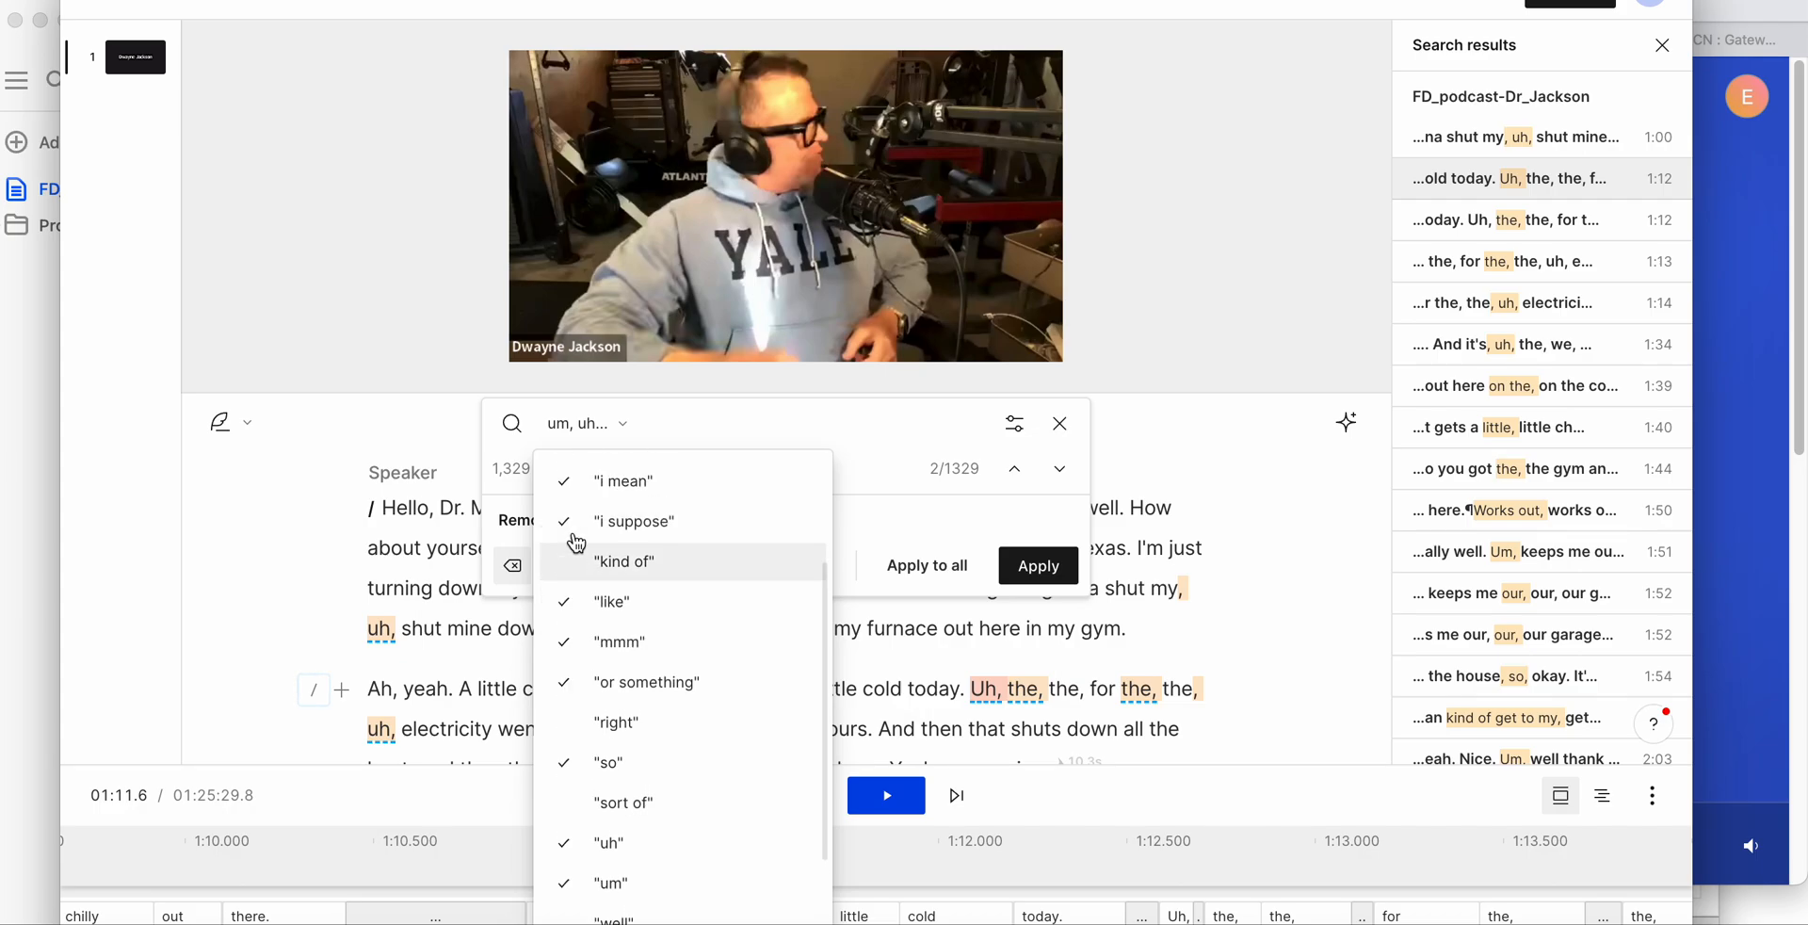
pyautogui.scroll(2, 576, 555)
pyautogui.click(572, 555)
pyautogui.click(575, 524)
pyautogui.scroll(2, 575, 526)
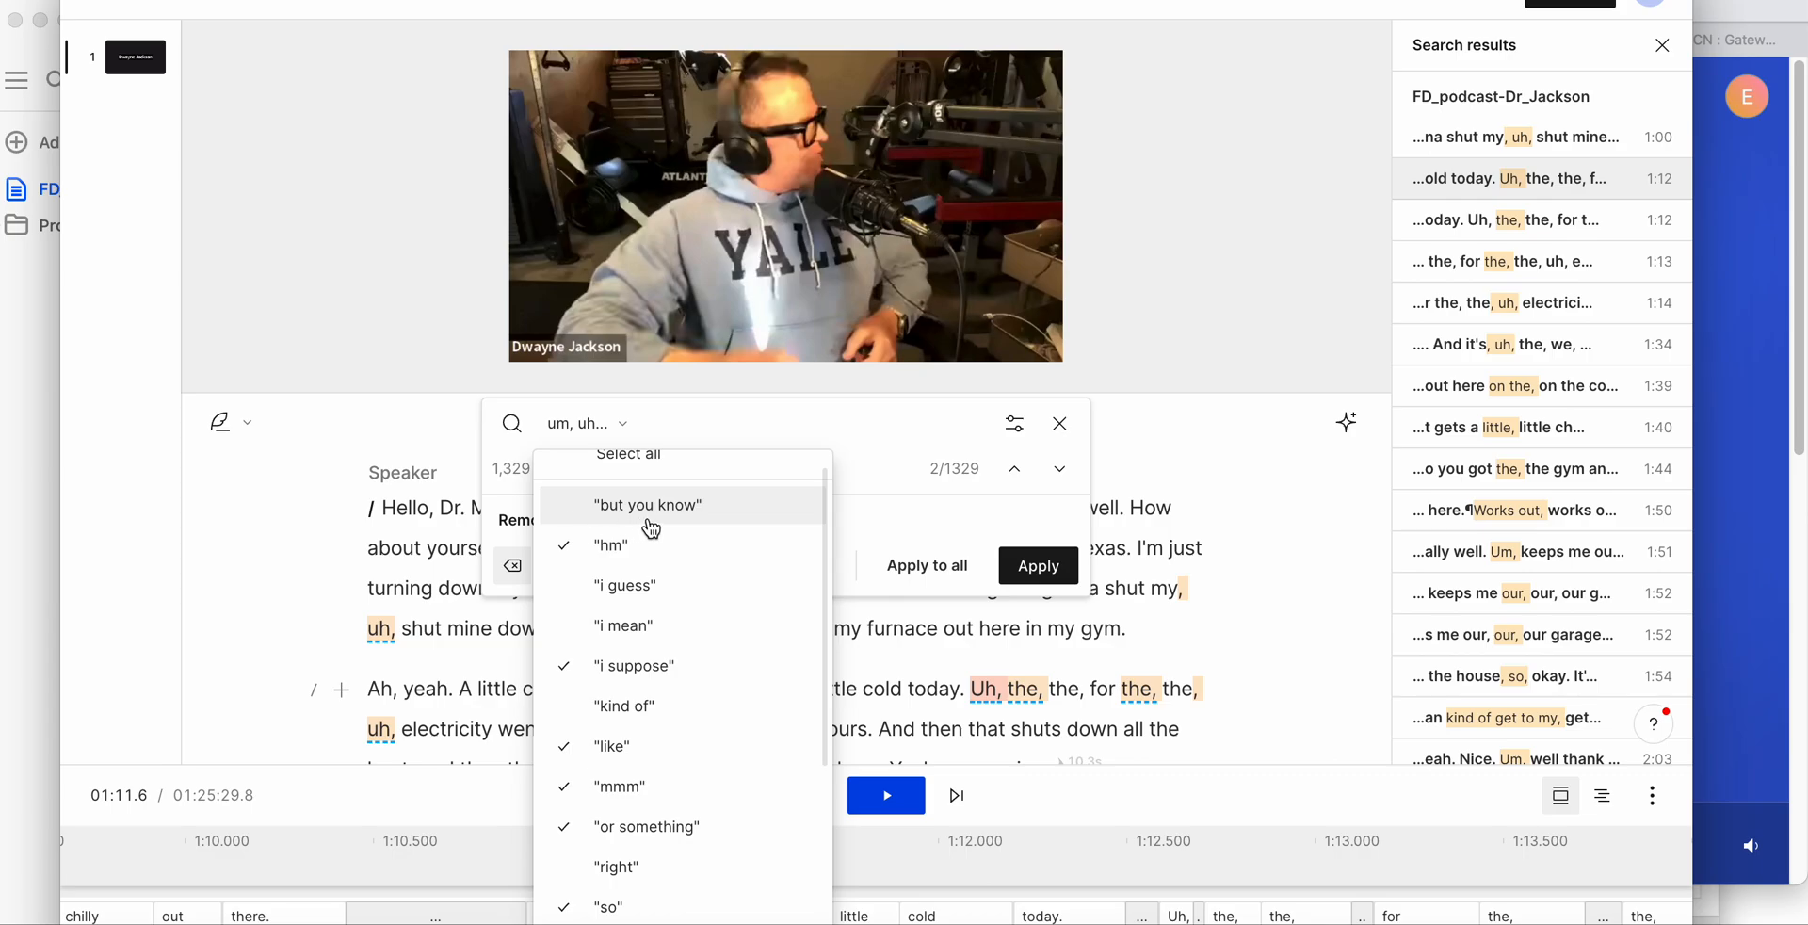
pyautogui.scroll(1, 777, 476)
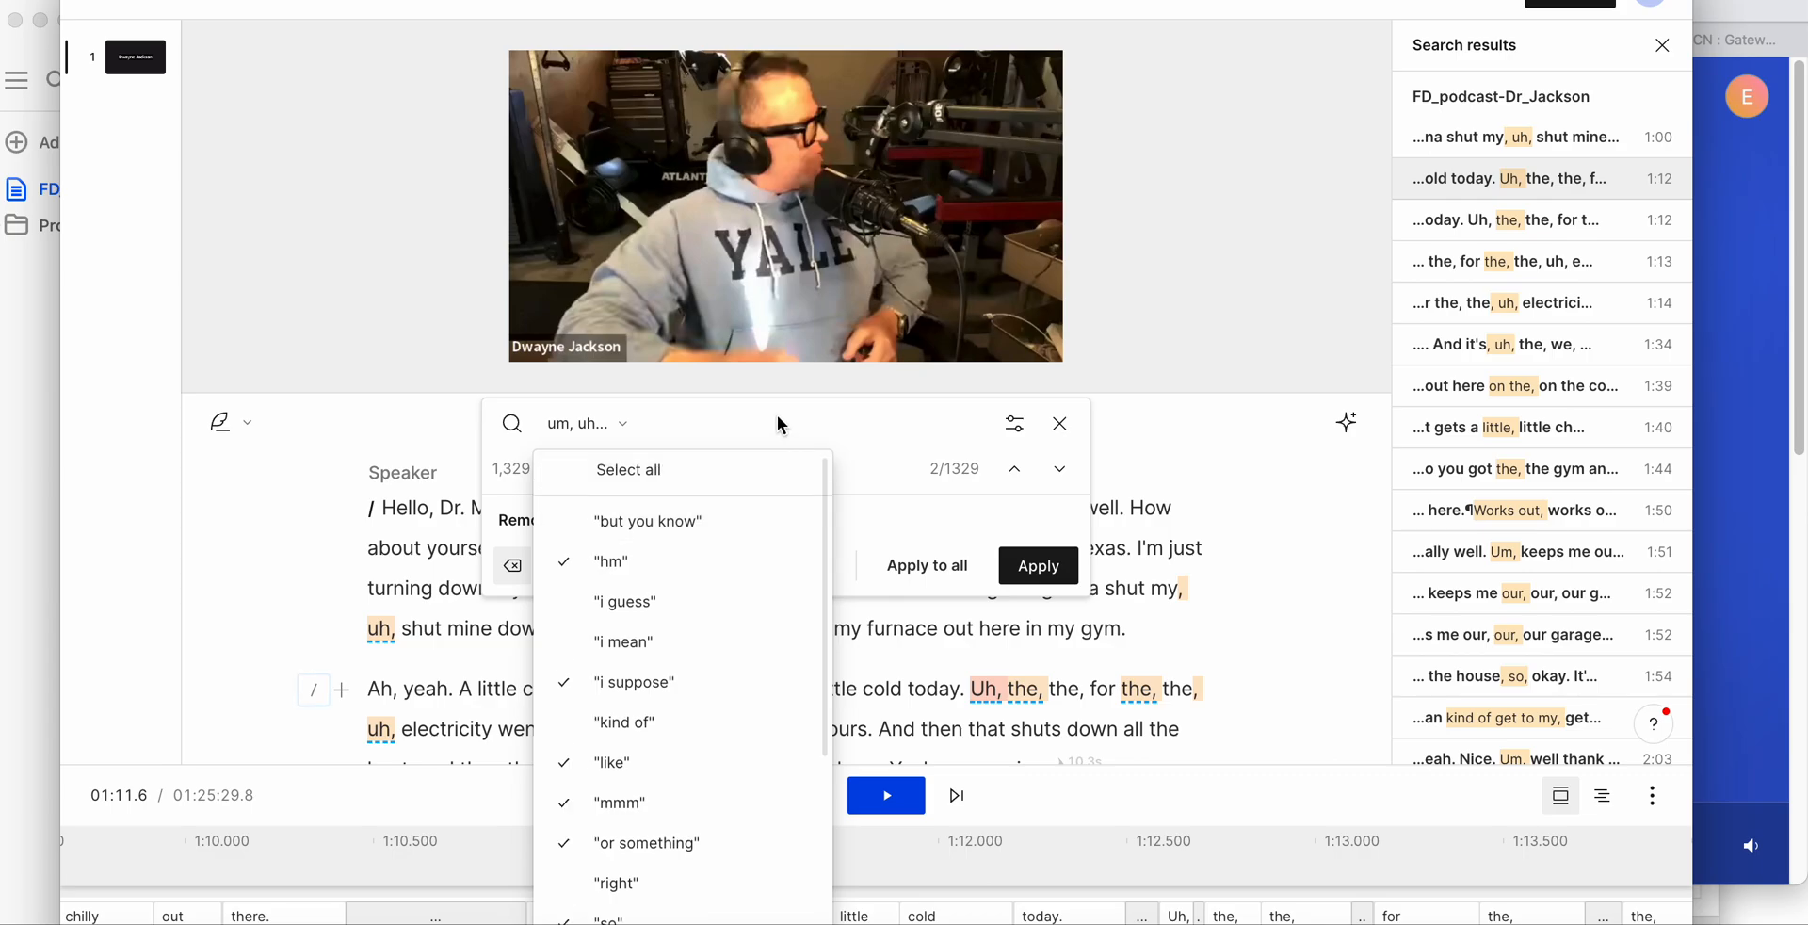
pyautogui.click(778, 417)
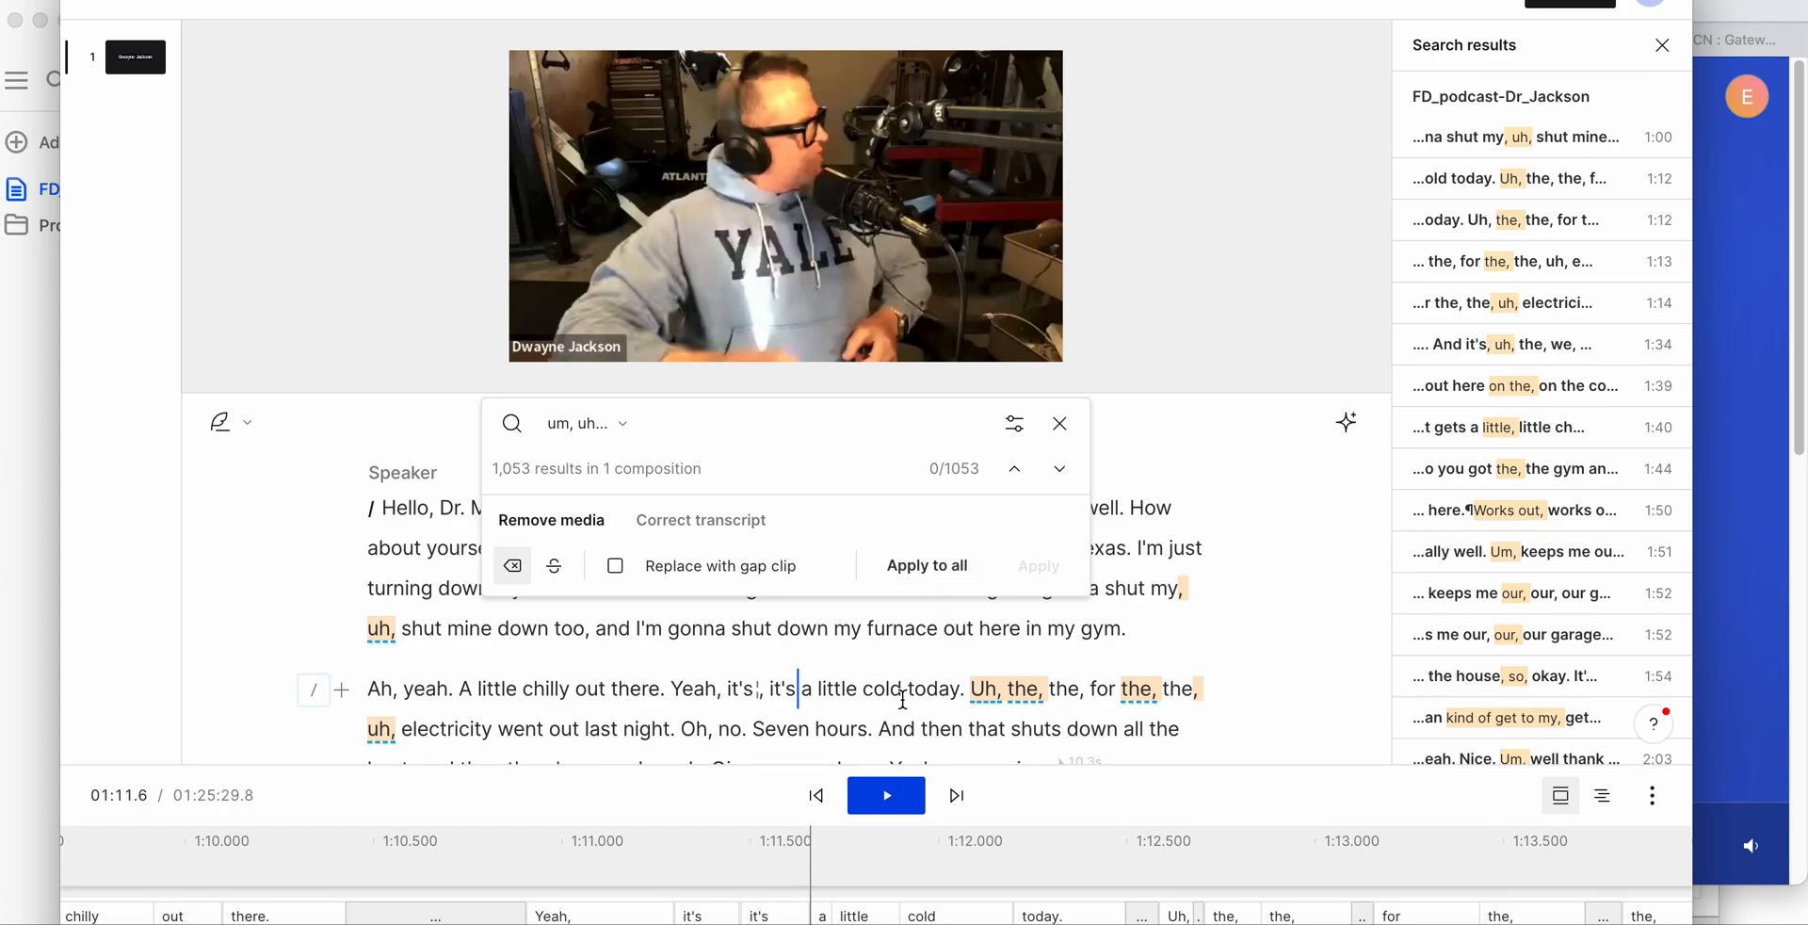
# - Examine the highlighted matches of the reduced filler-word search through the first few minutes of the transcript
pyautogui.scroll(-5, 934, 684)
pyautogui.scroll(-15, 934, 684)
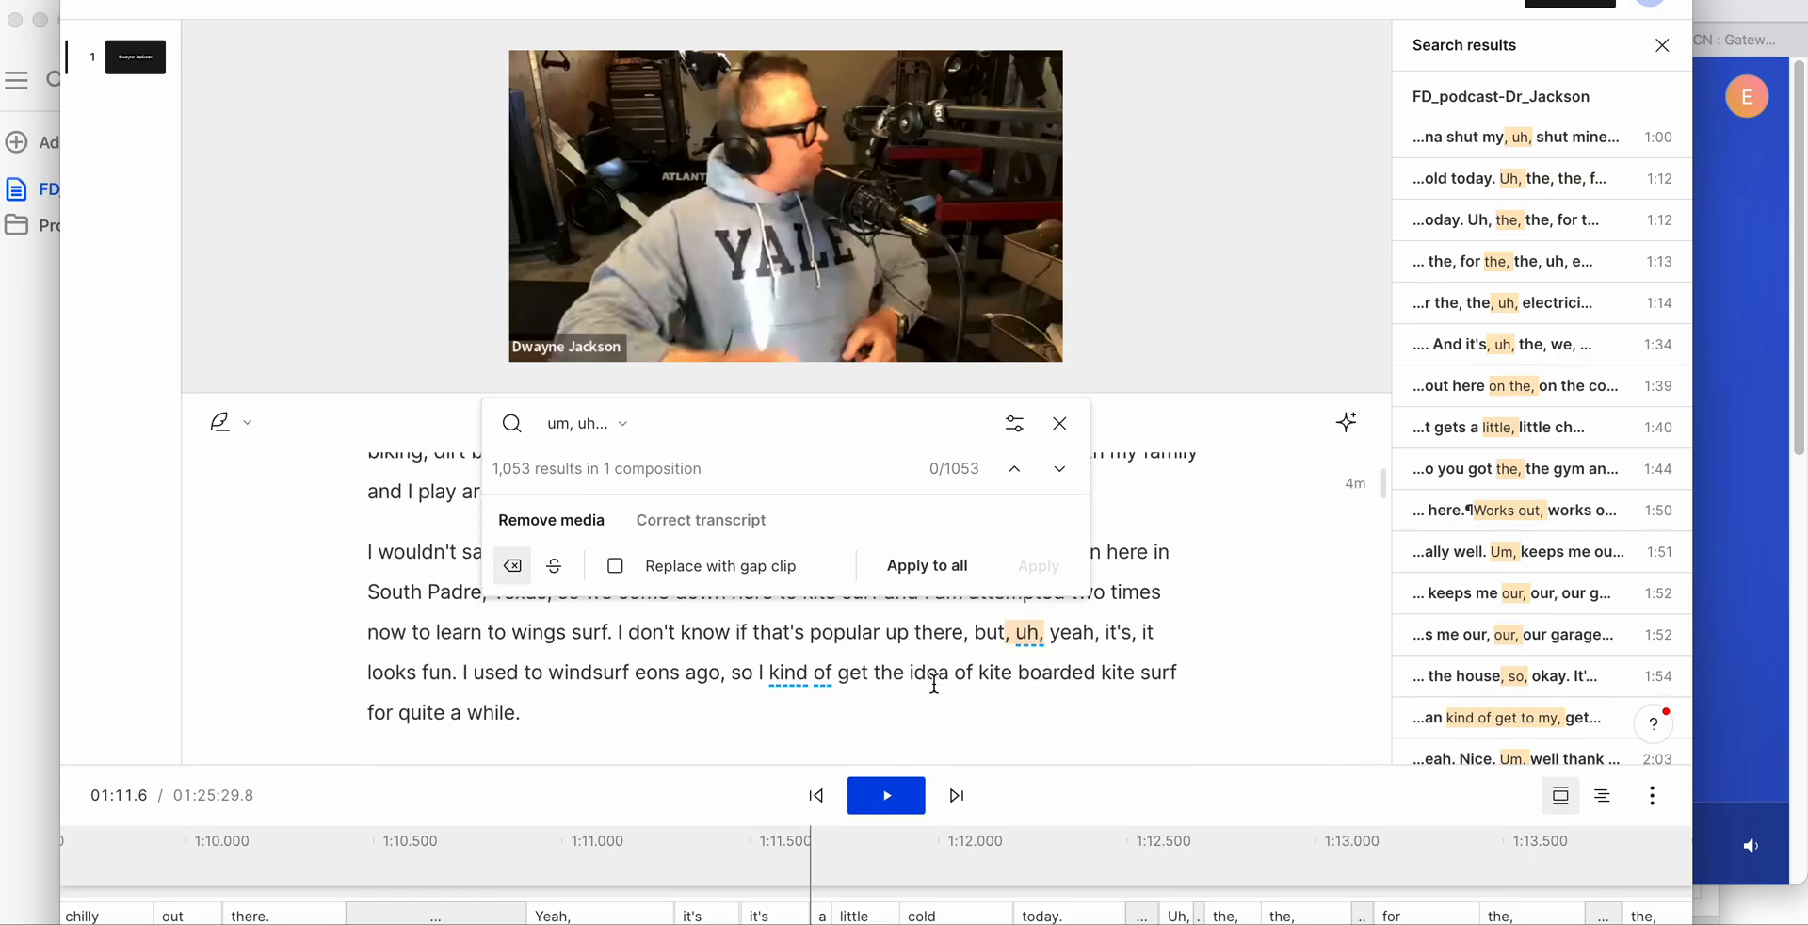
pyautogui.scroll(-10, 920, 685)
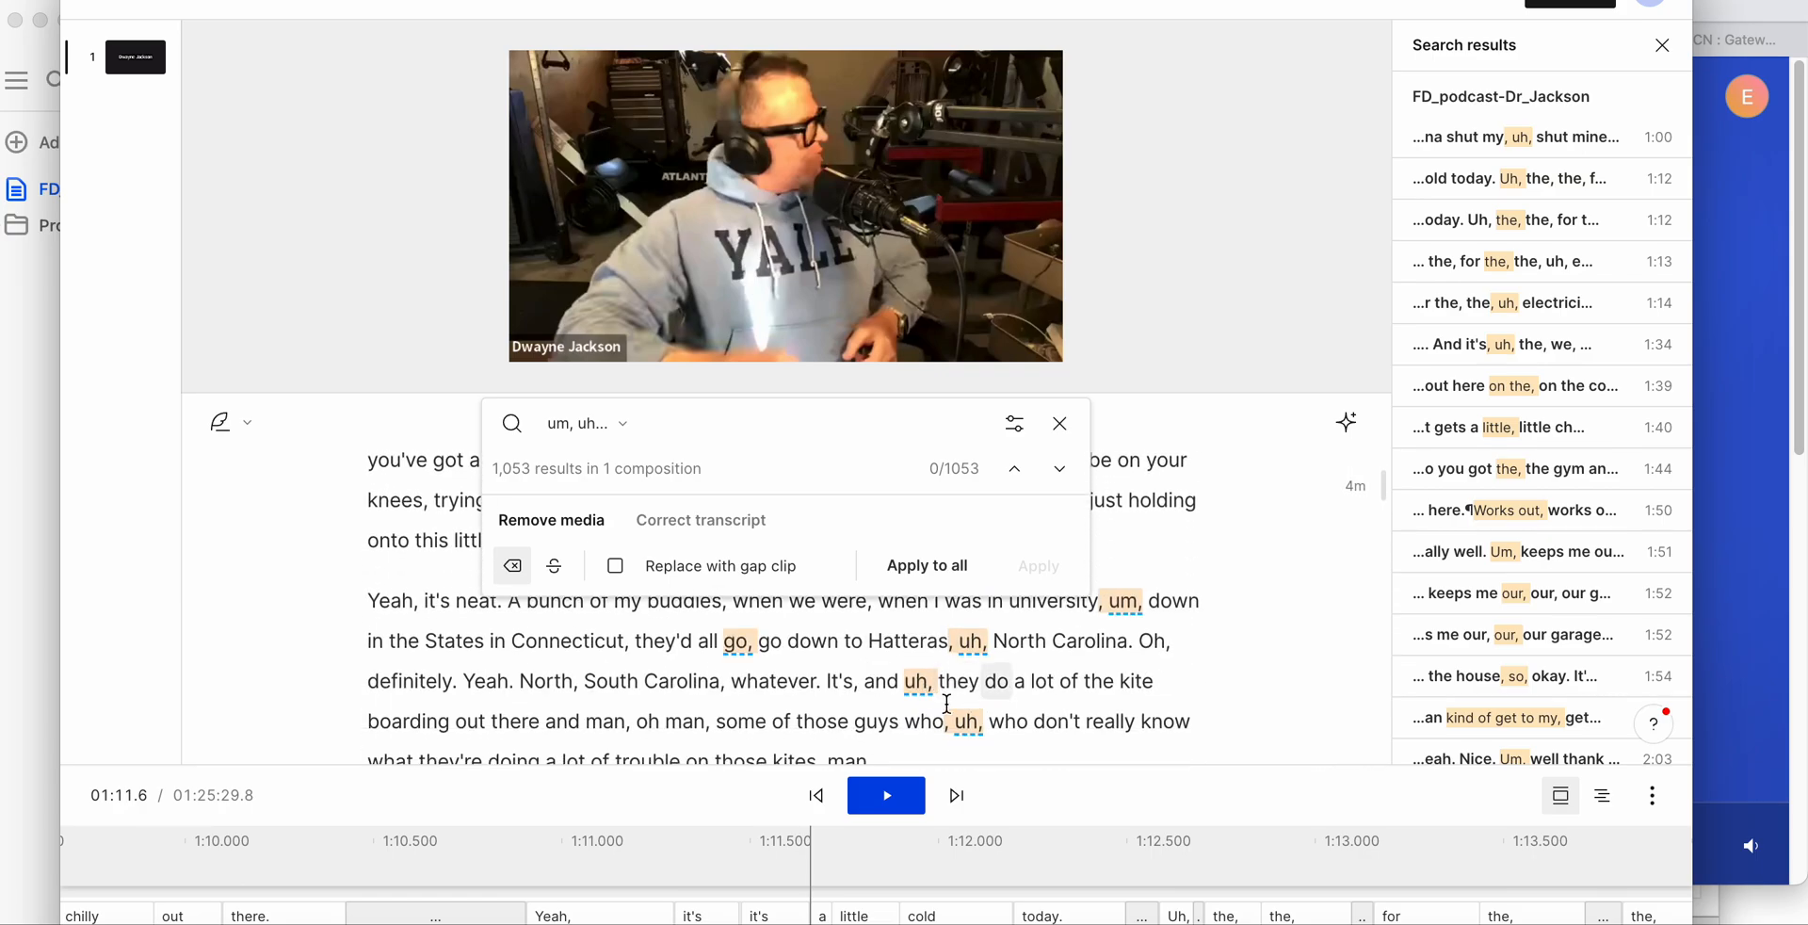
pyautogui.scroll(-4, 932, 701)
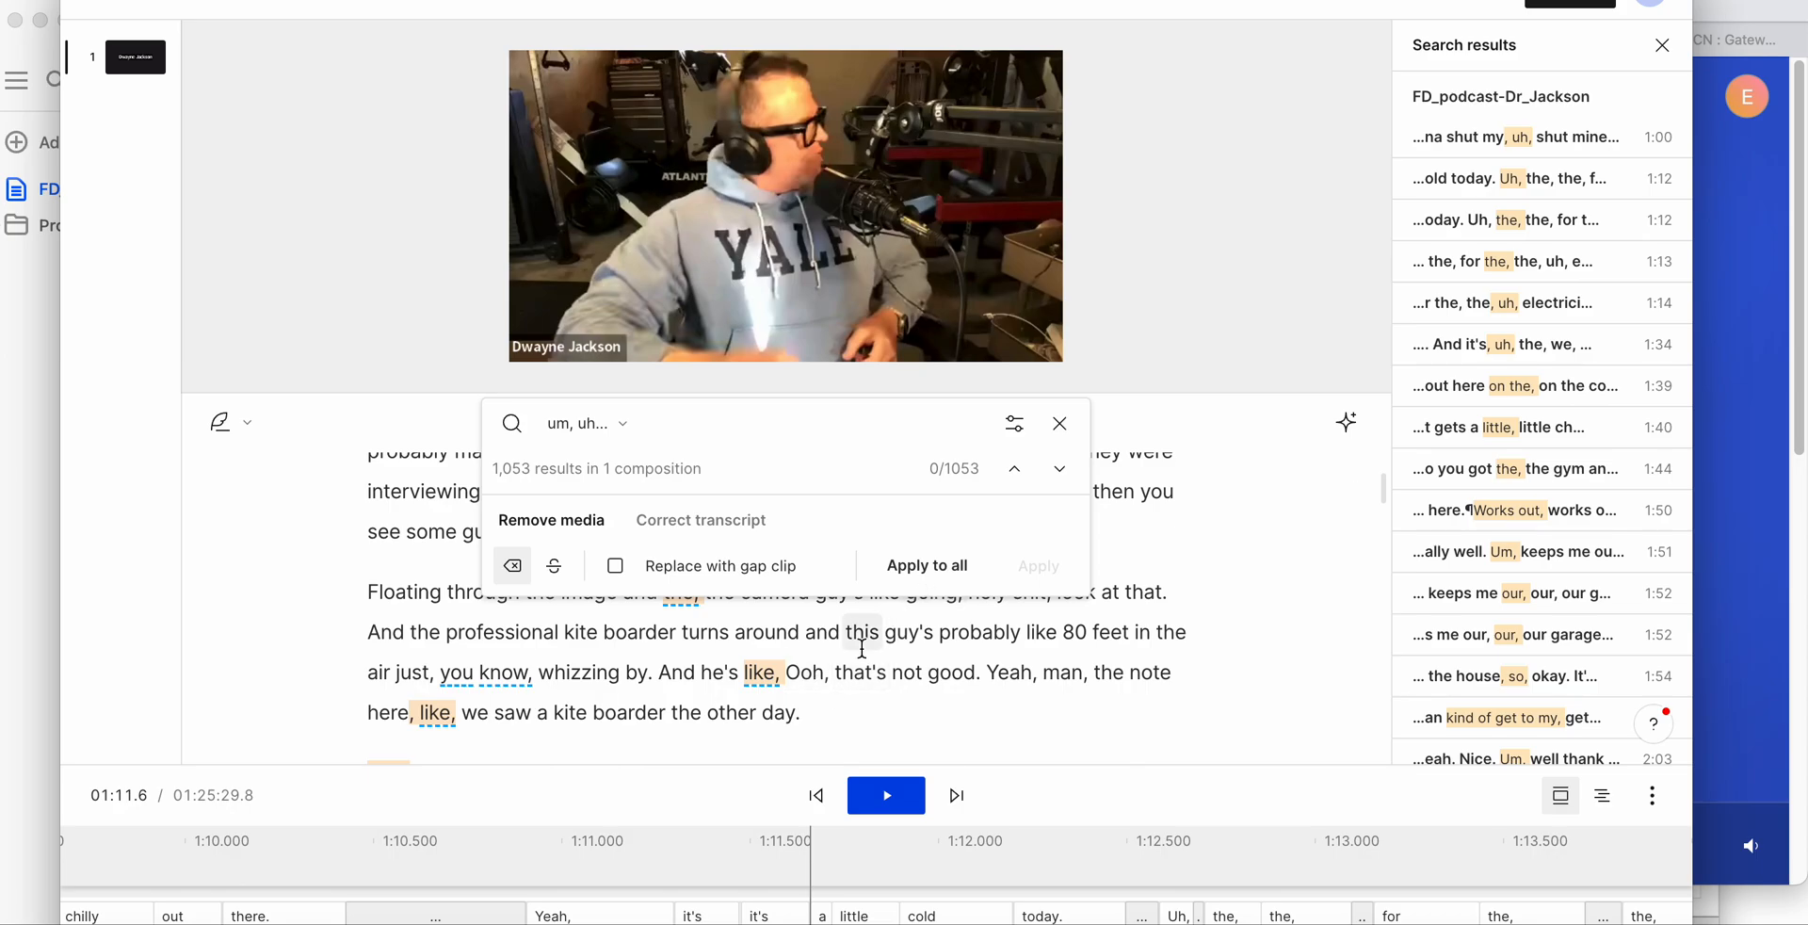
pyautogui.scroll(15, 866, 627)
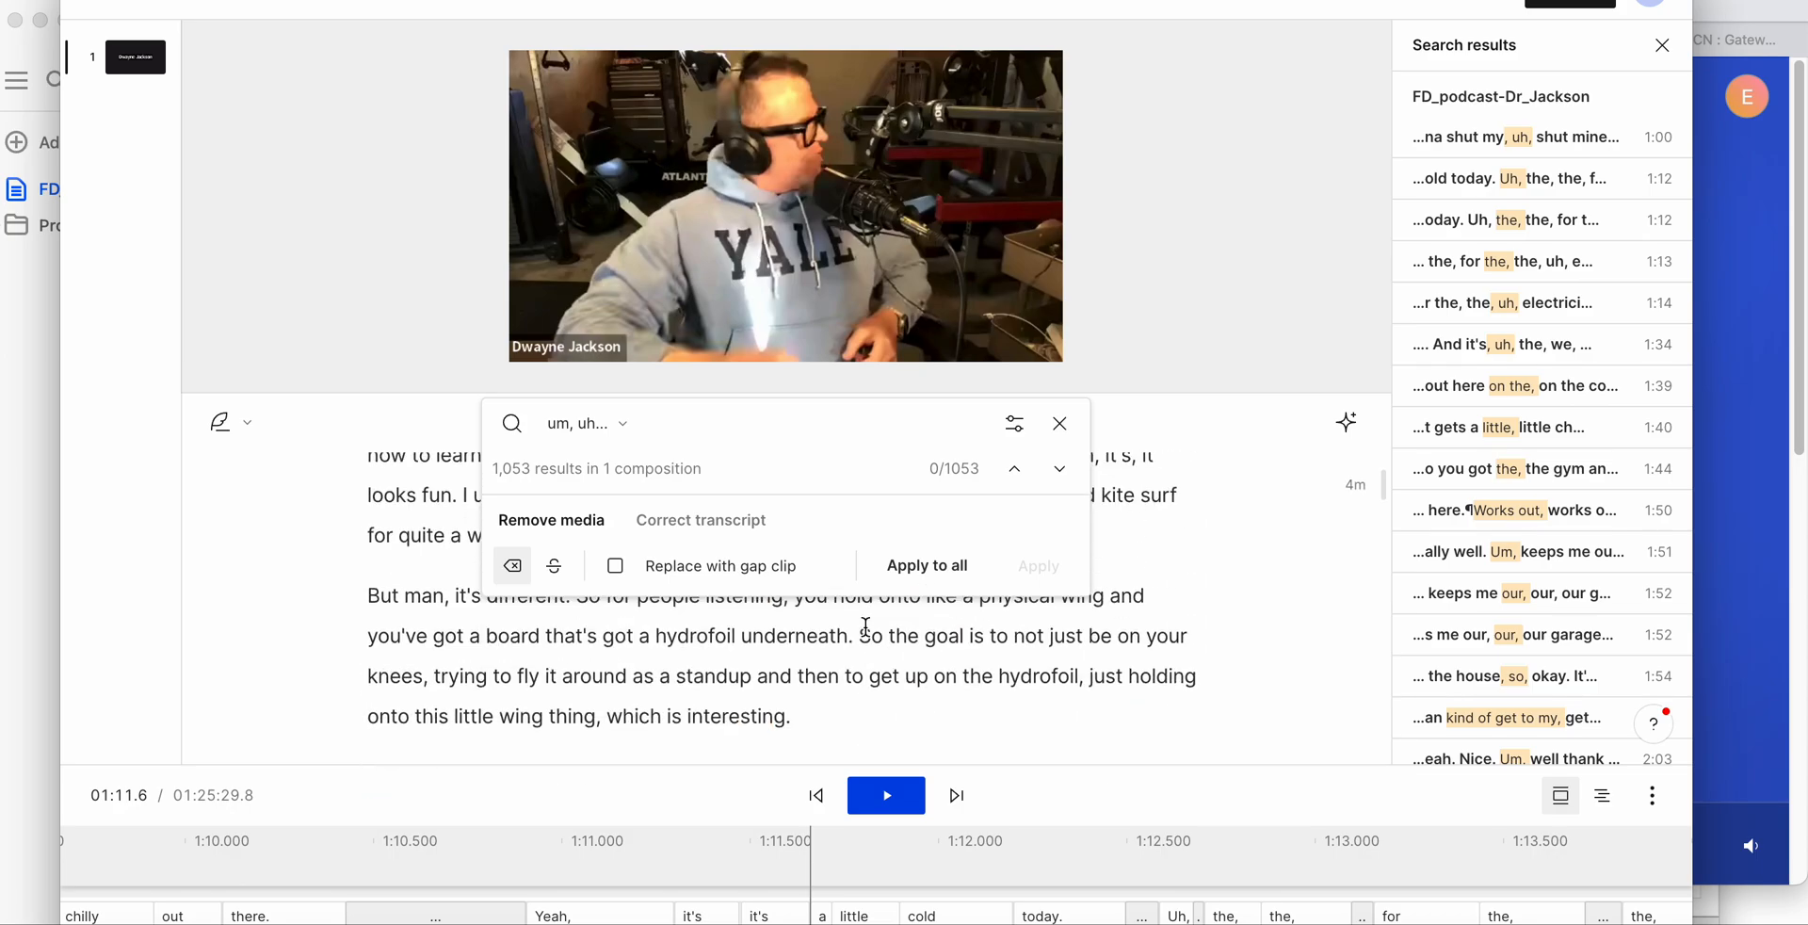
pyautogui.scroll(5, 866, 565)
pyautogui.scroll(-2, 796, 565)
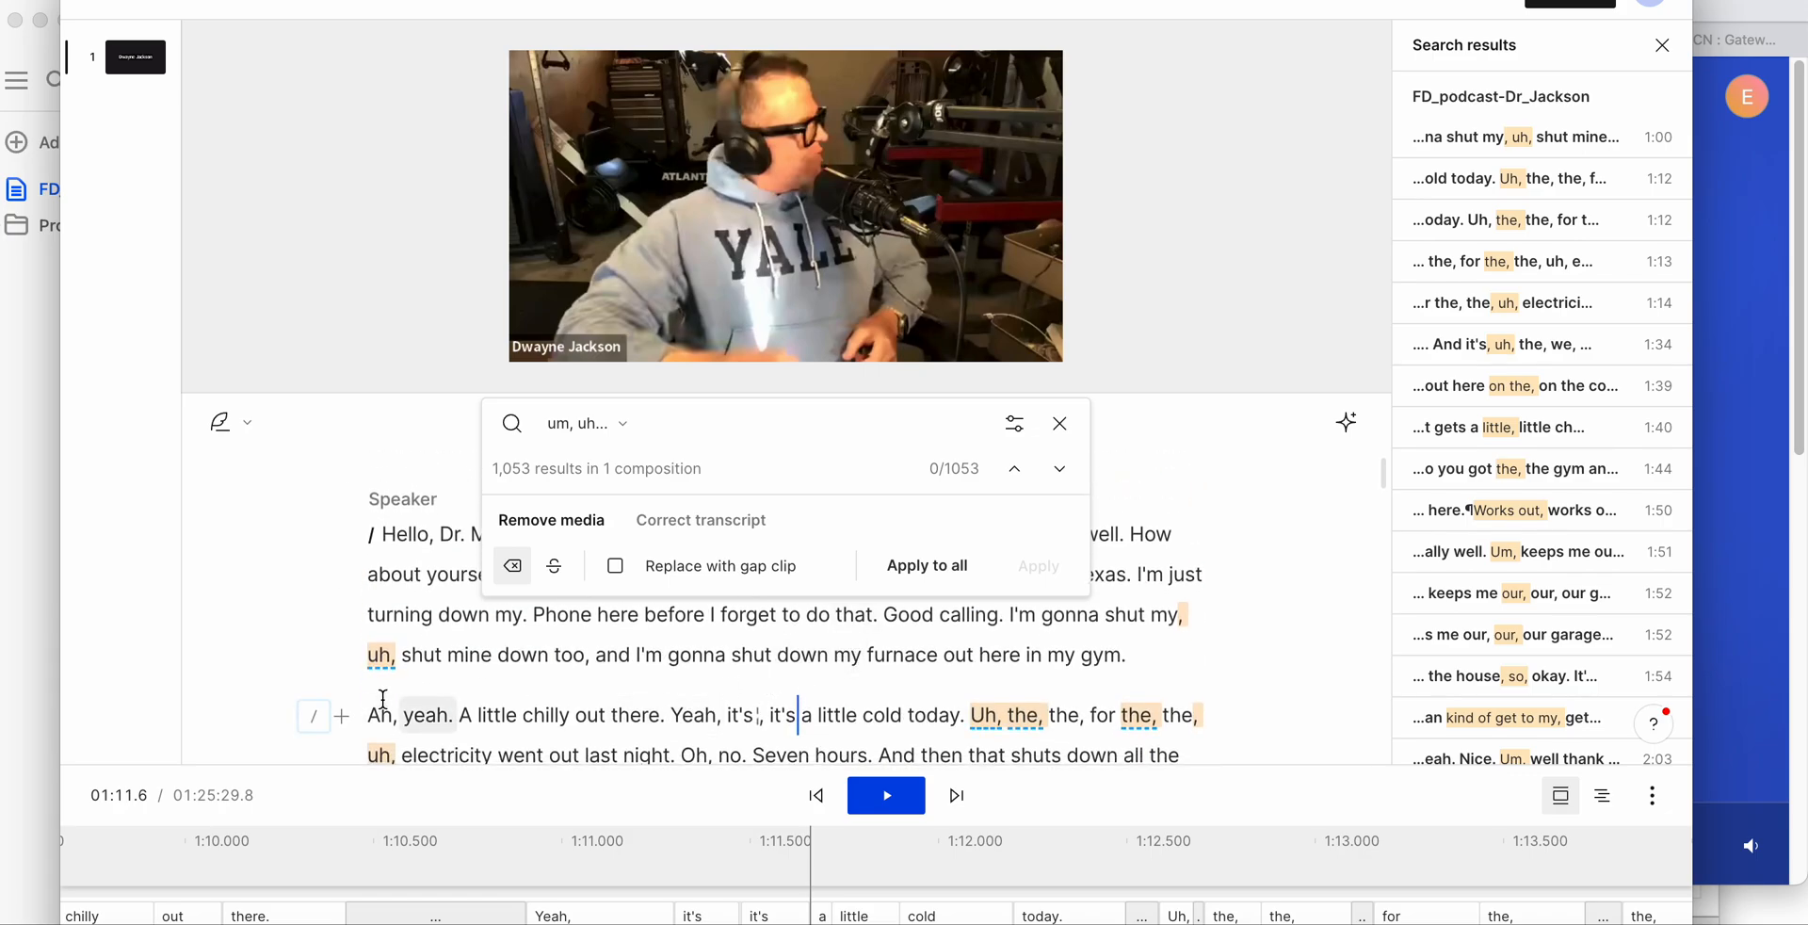
# - Play a few seconds from "Ah, yeah. A little chilly out there" in the second paragraph to hear the speech before removal
pyautogui.click(471, 692)
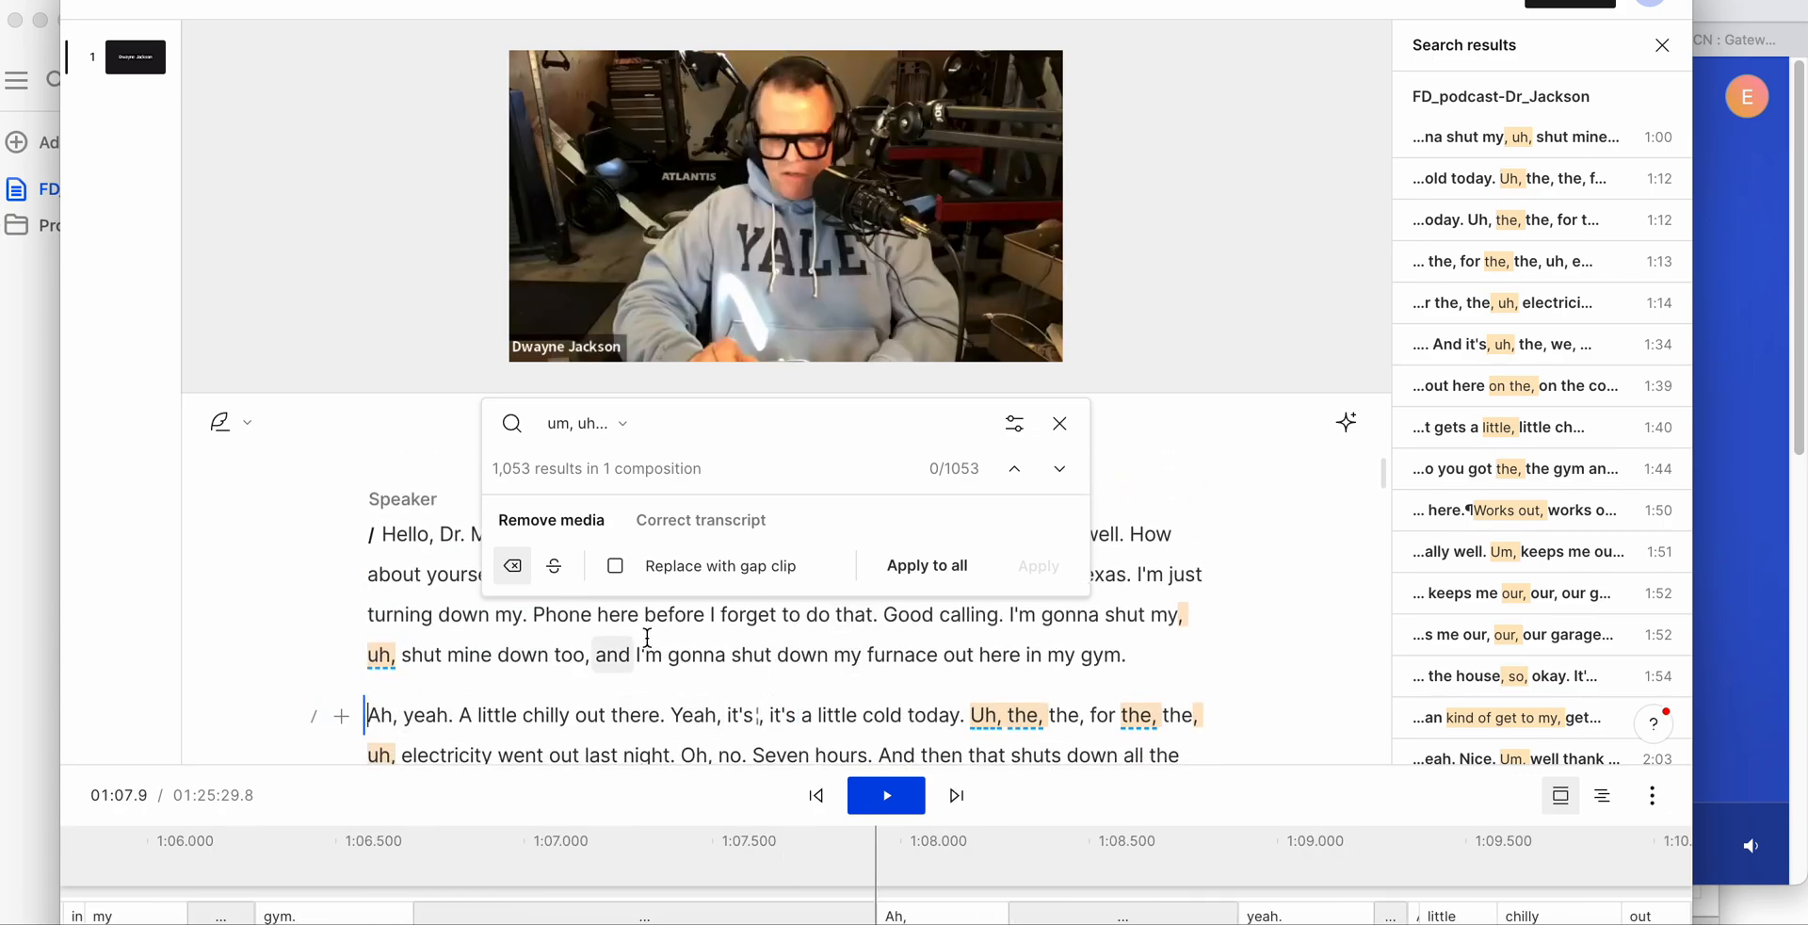
pyautogui.click(886, 796)
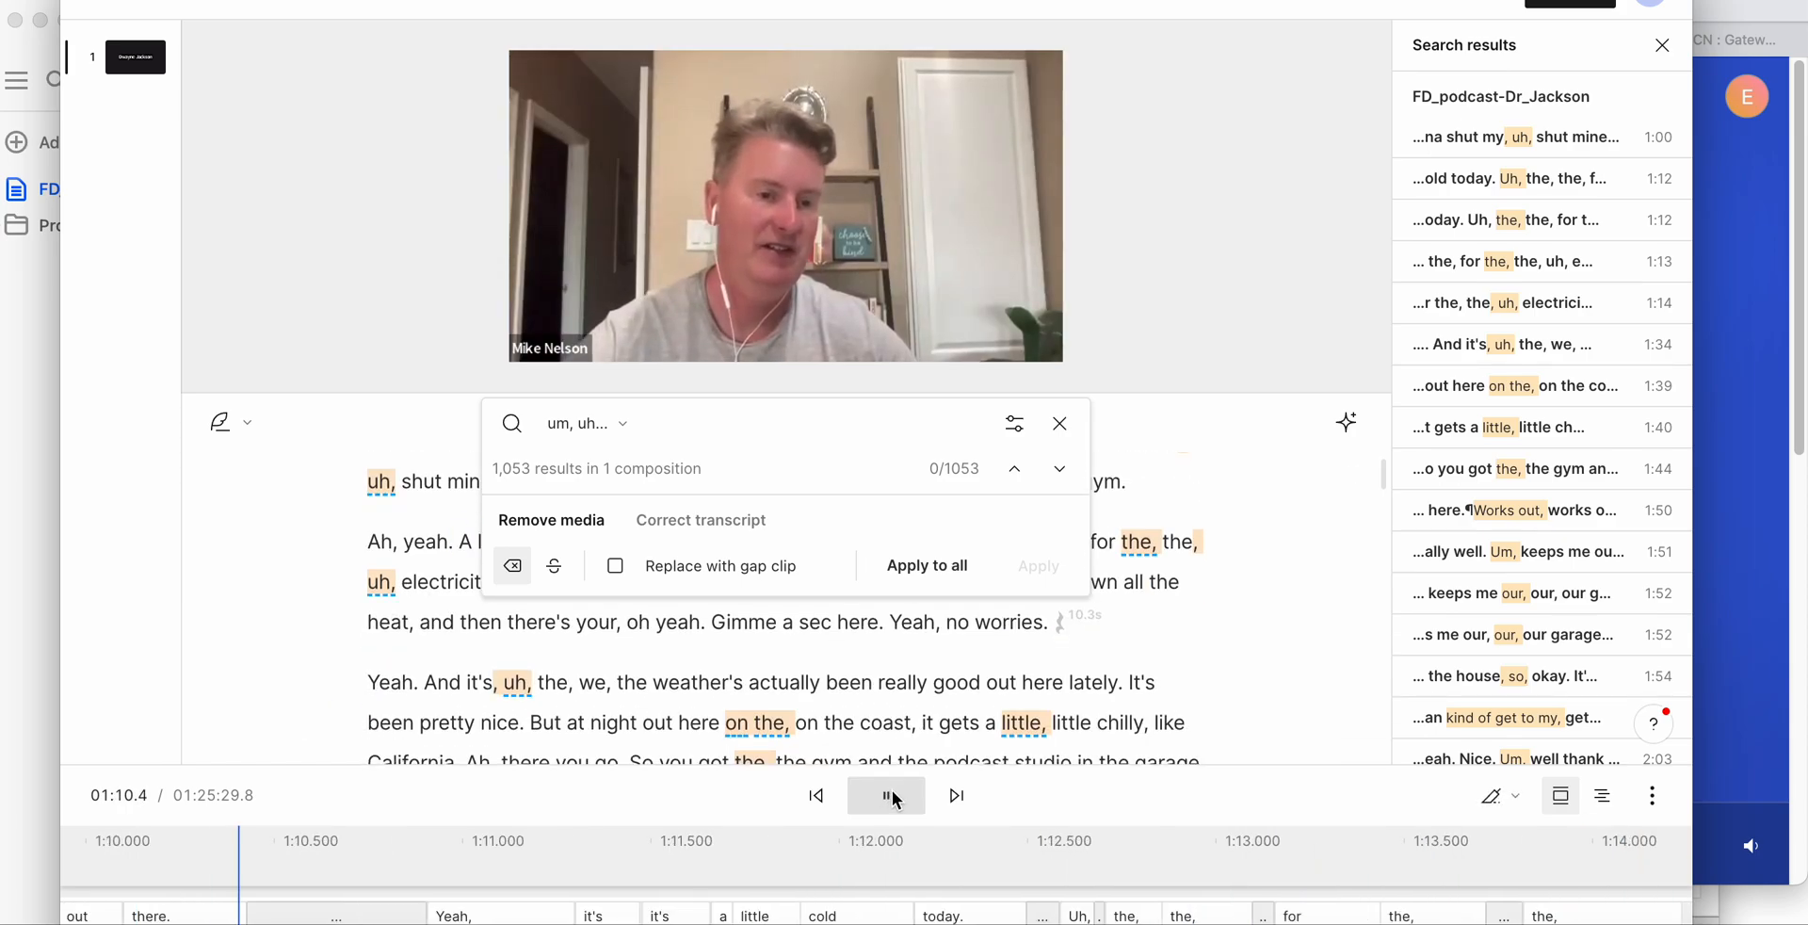
pyautogui.click(895, 801)
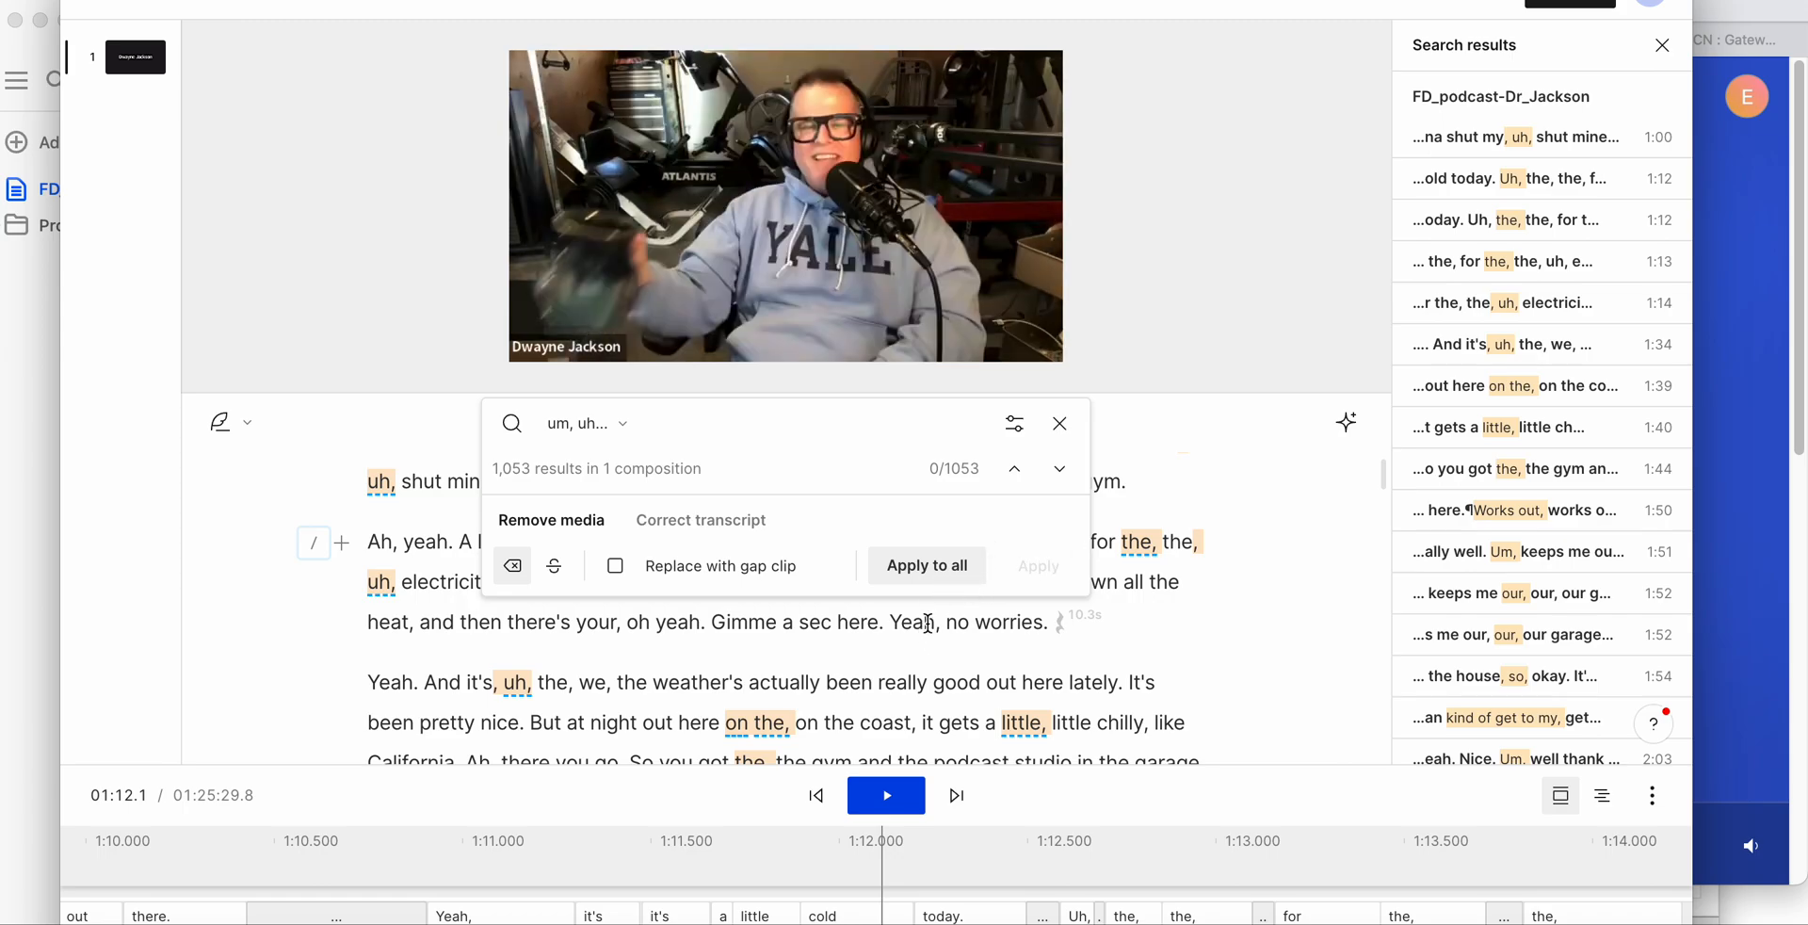
# - Remove the media of all matched filler words from the composition and play the paragraph starting "Yeah. And it's" up to "California."
pyautogui.click(952, 574)
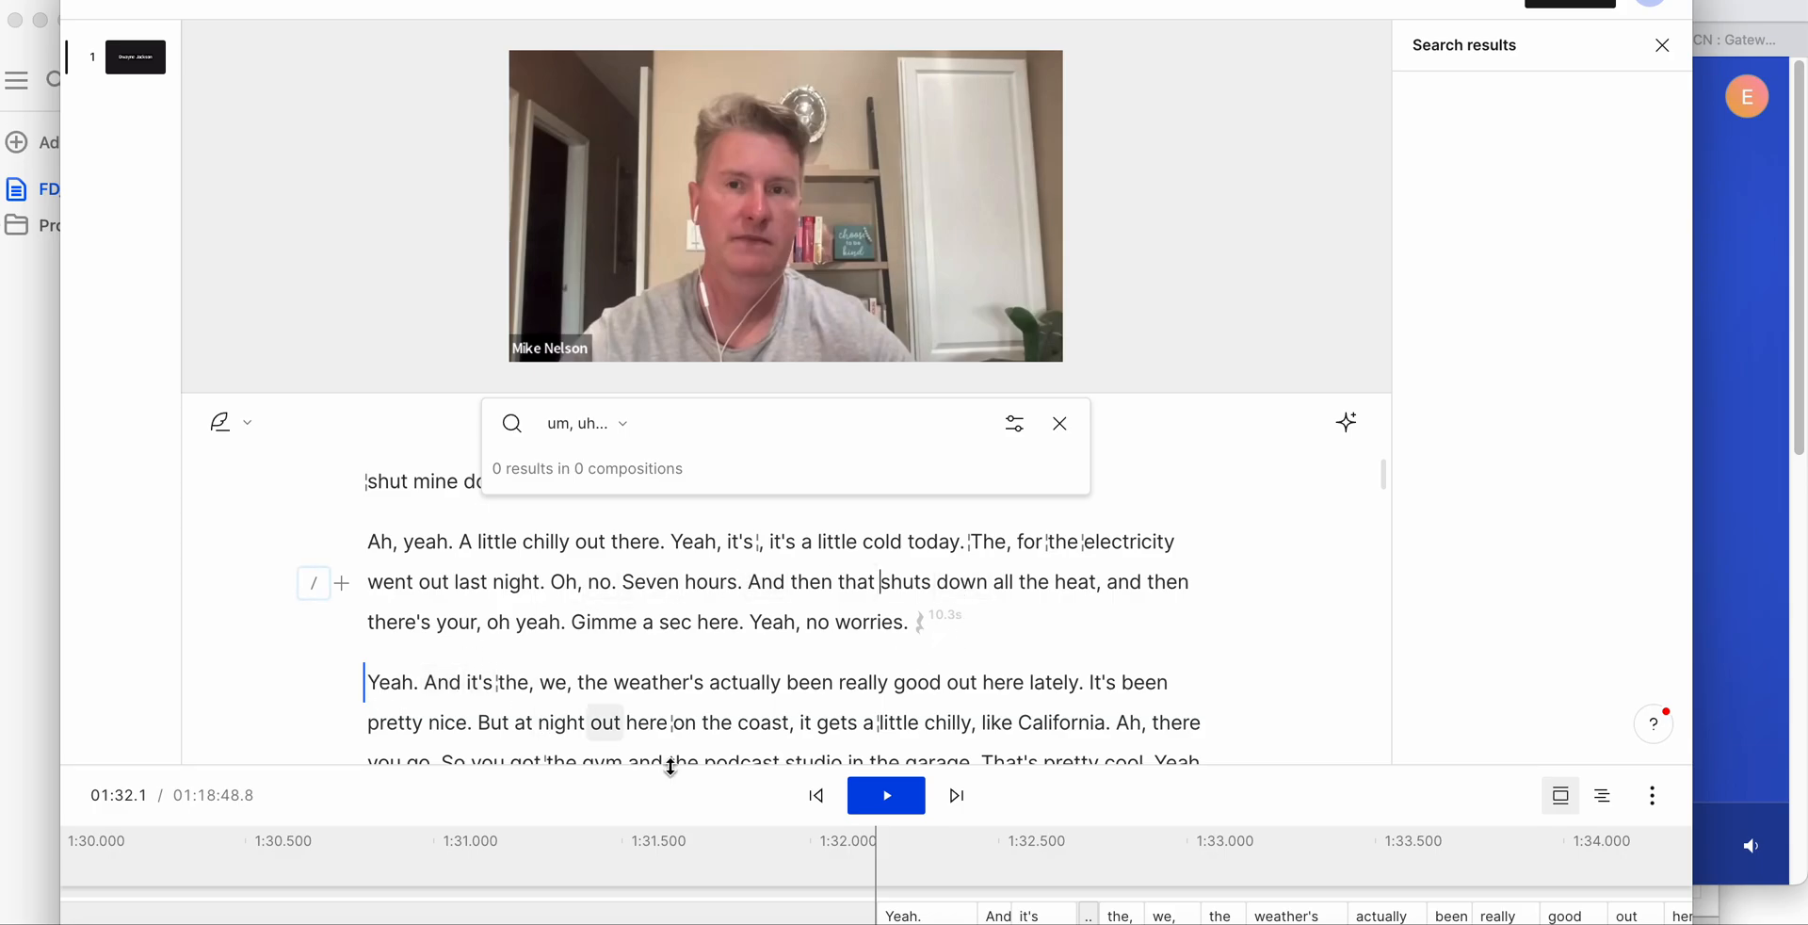
pyautogui.click(888, 797)
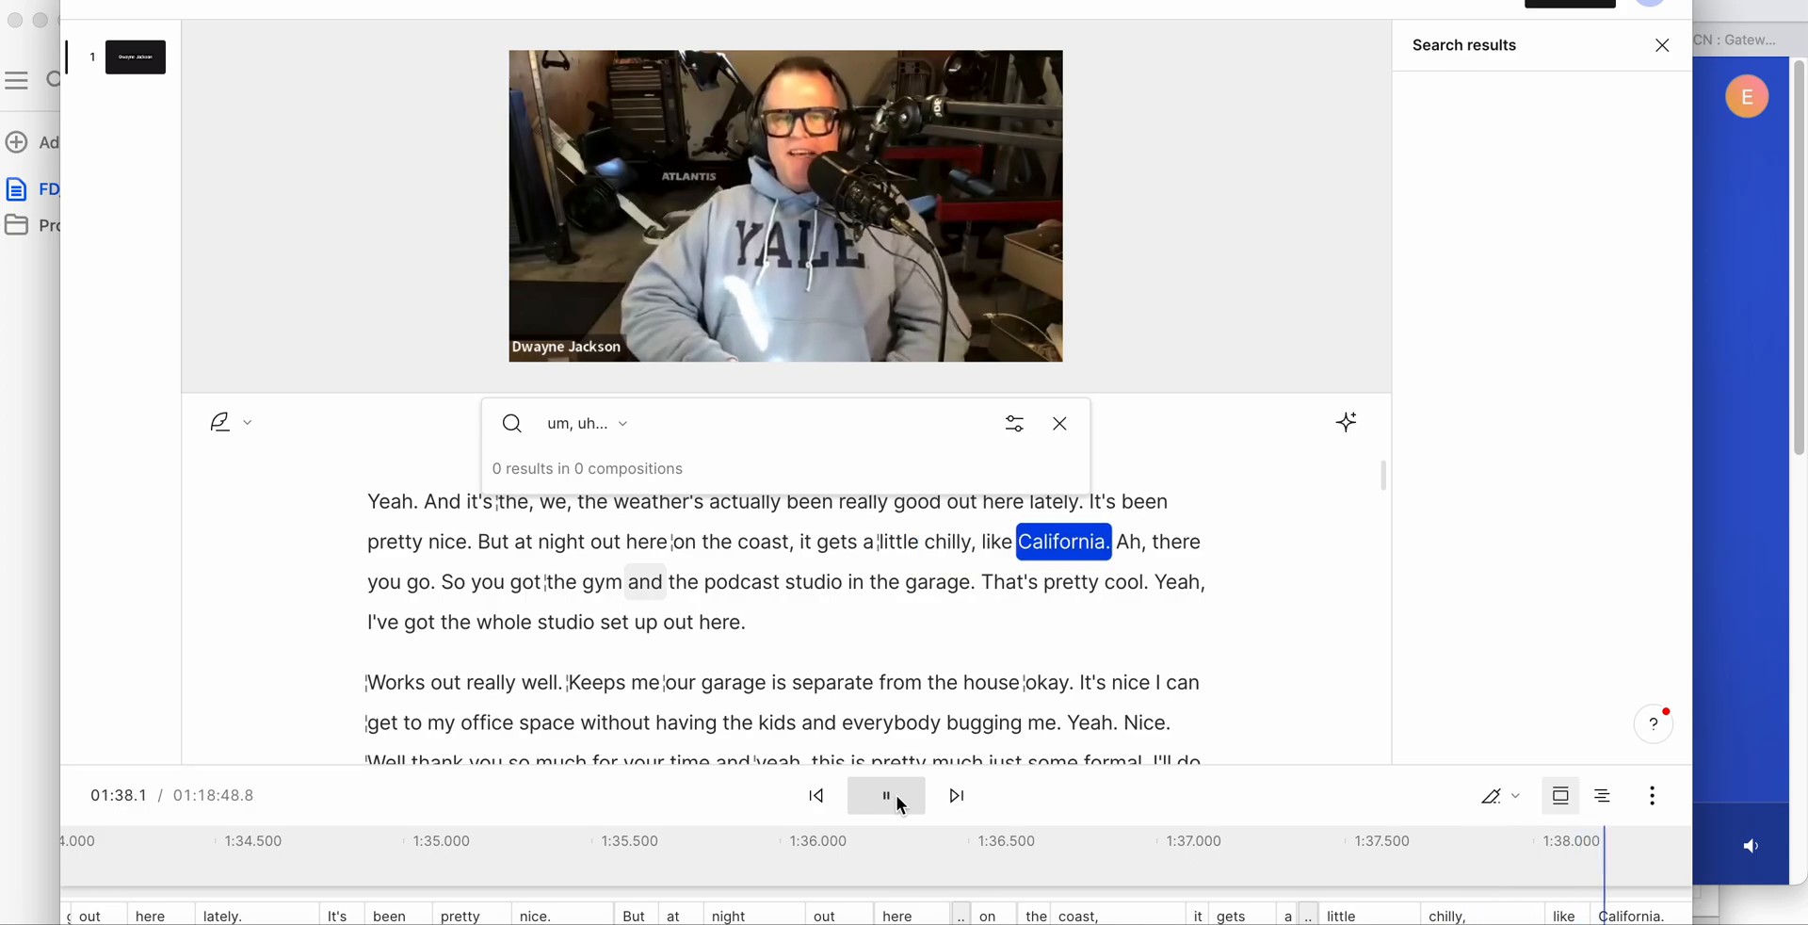
pyautogui.click(897, 795)
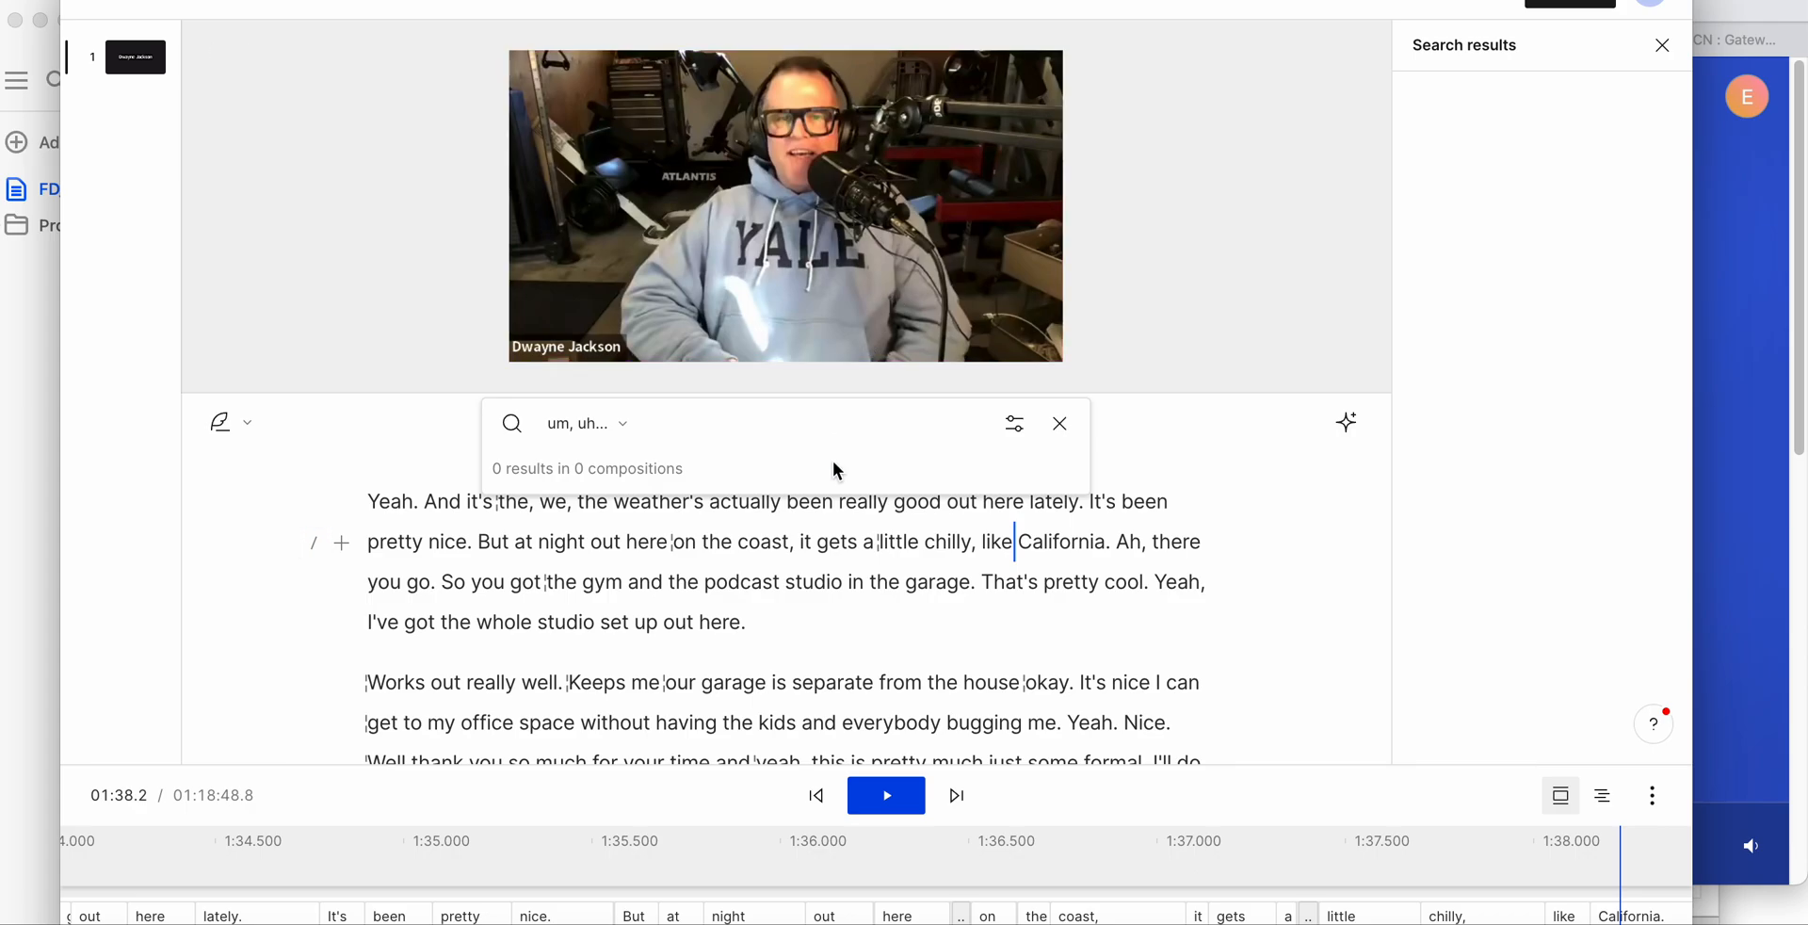
# - Check the edited paragraphs down to "Beauty. Sounds awesome." and close the filler-word search
pyautogui.scroll(-3, 851, 540)
pyautogui.scroll(-5, 856, 574)
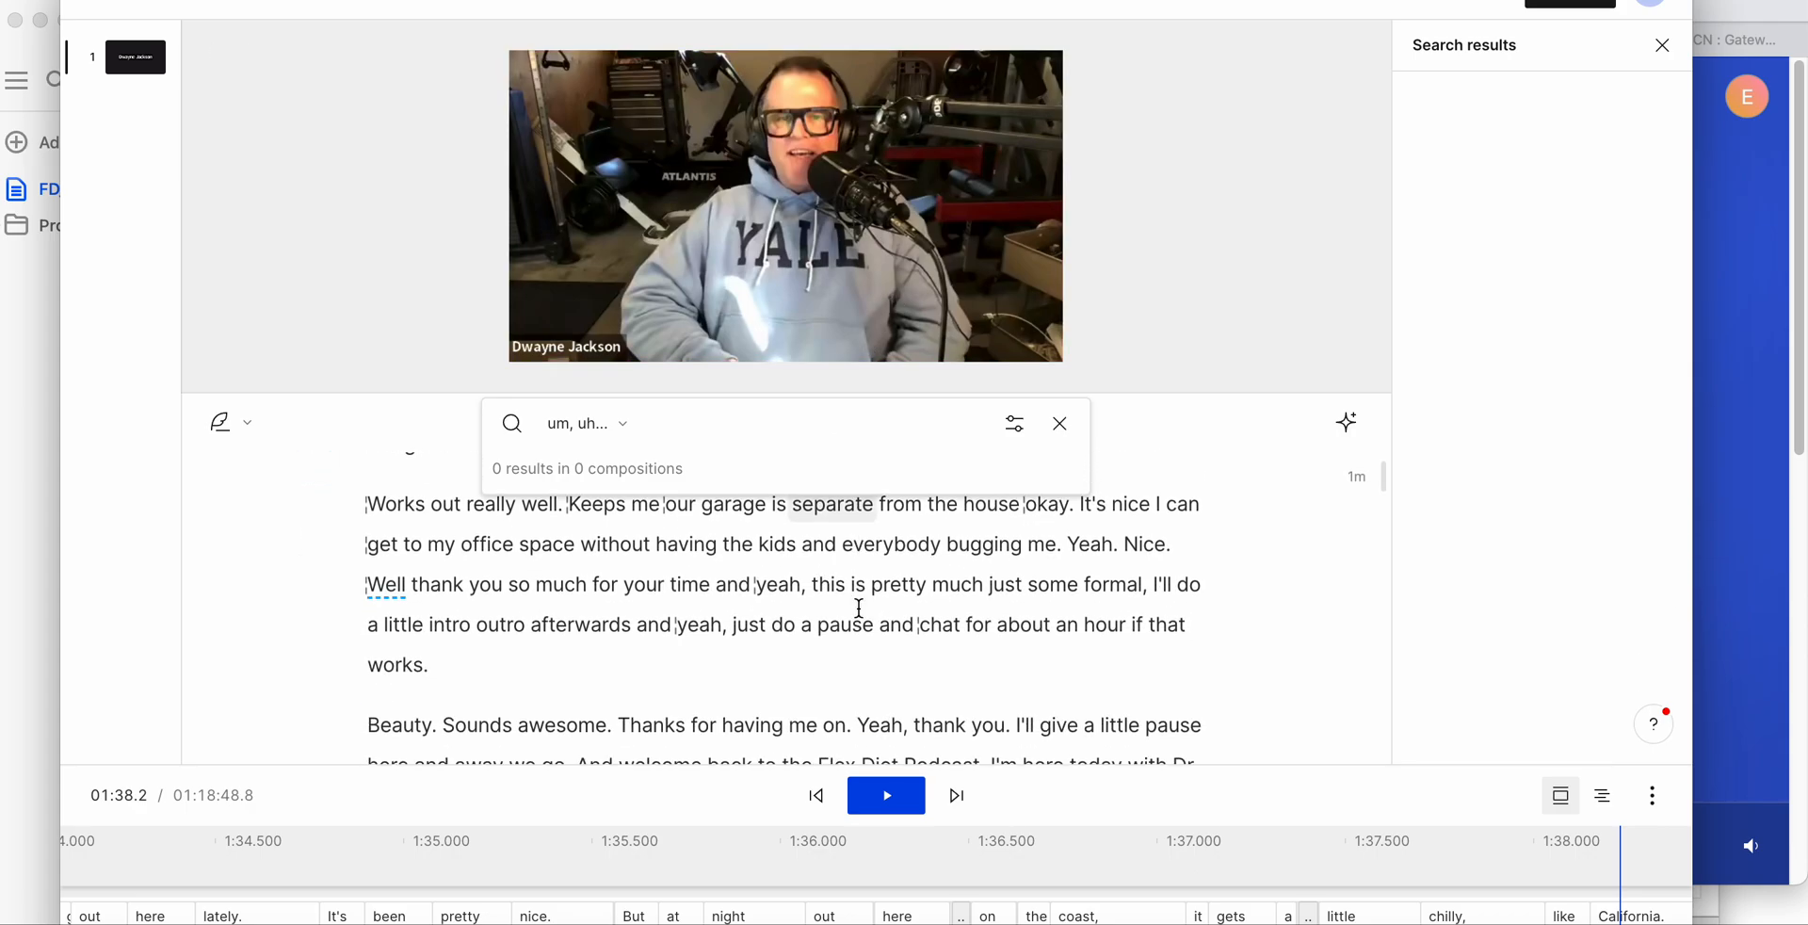
pyautogui.scroll(1, 859, 608)
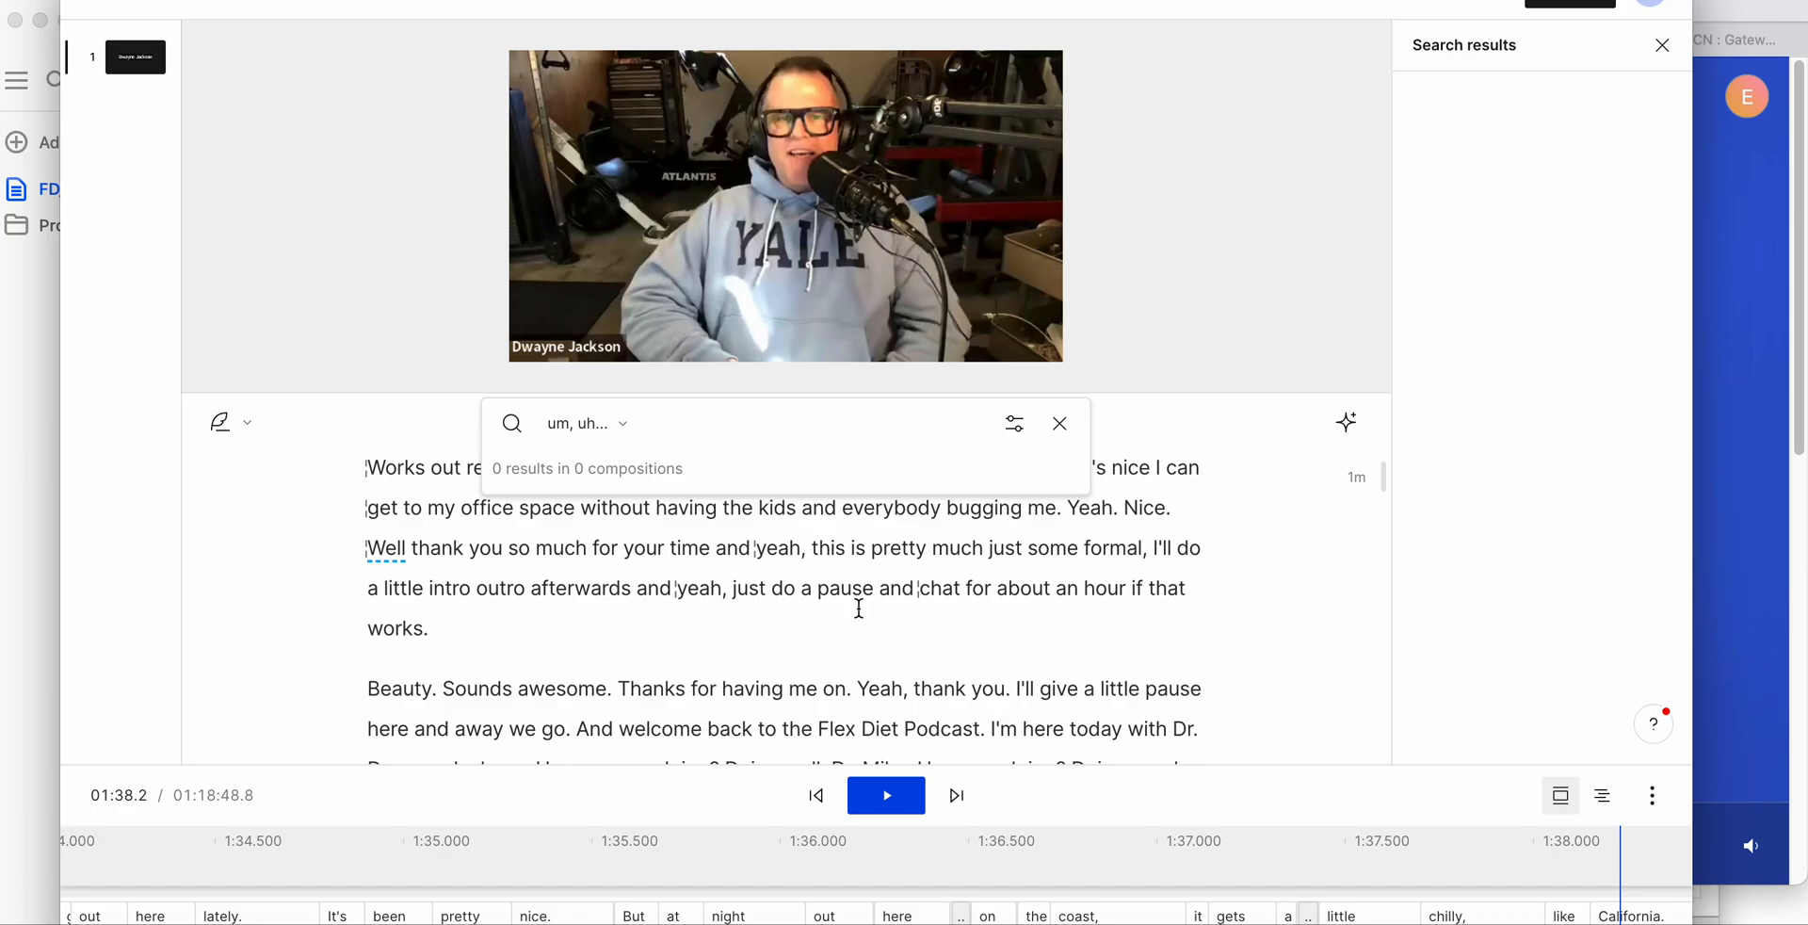
pyautogui.click(1009, 617)
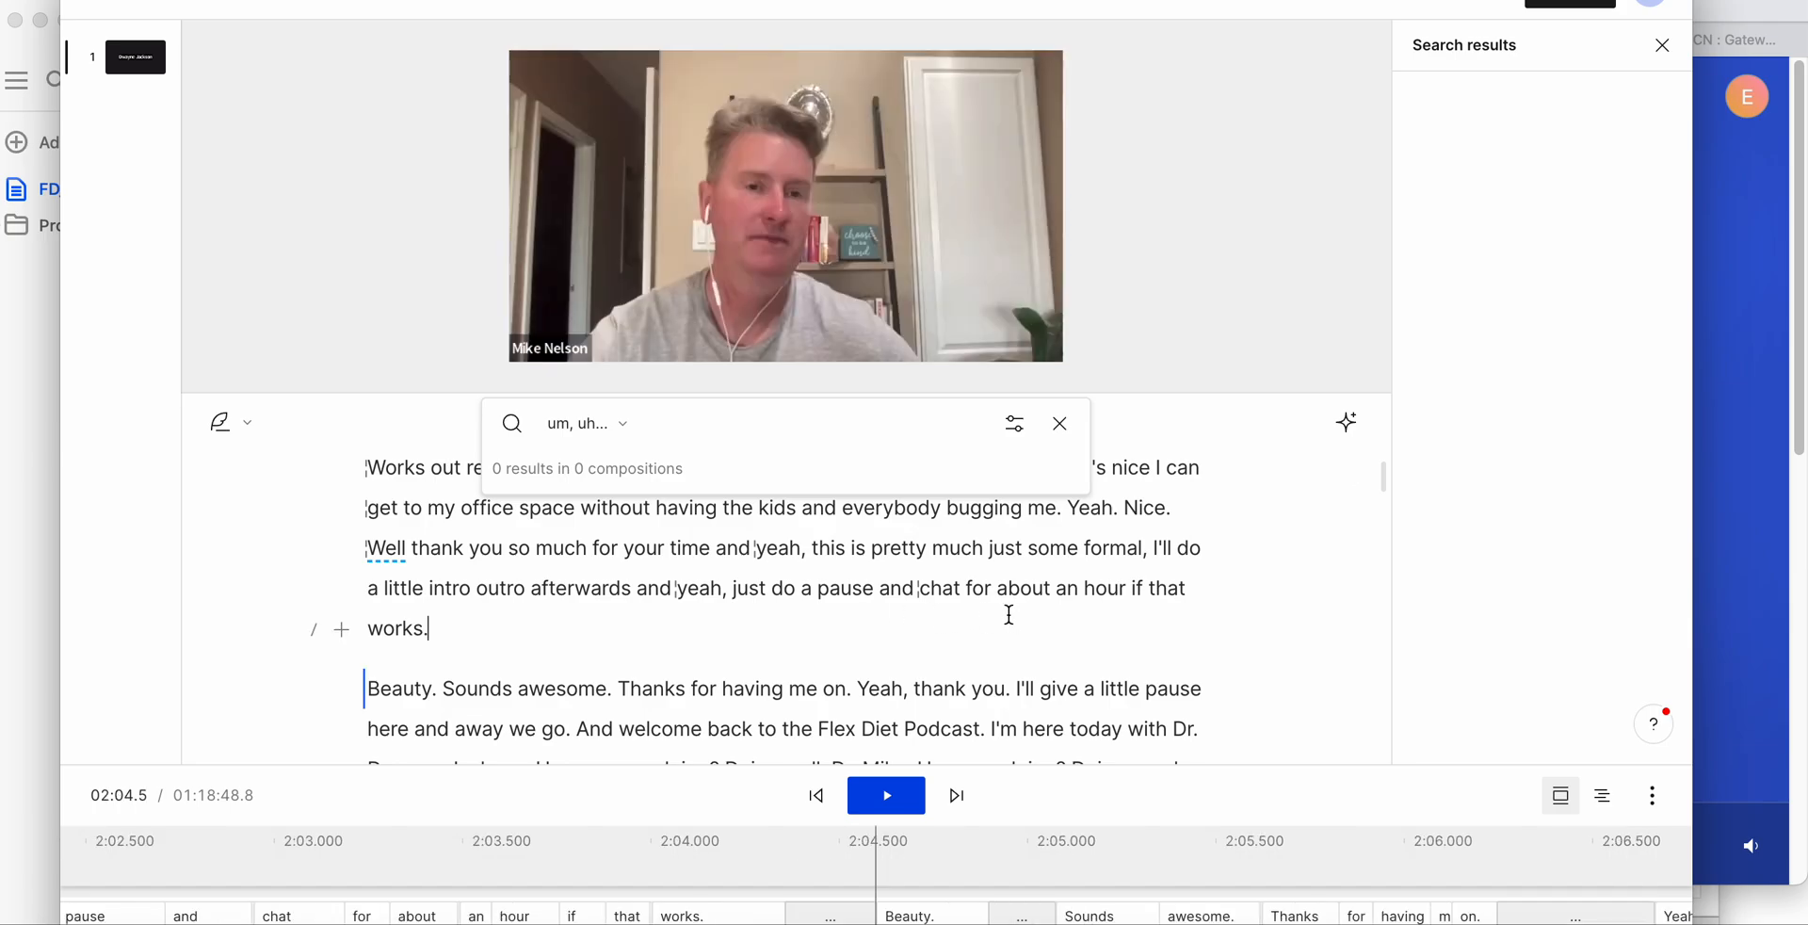
pyautogui.click(1060, 429)
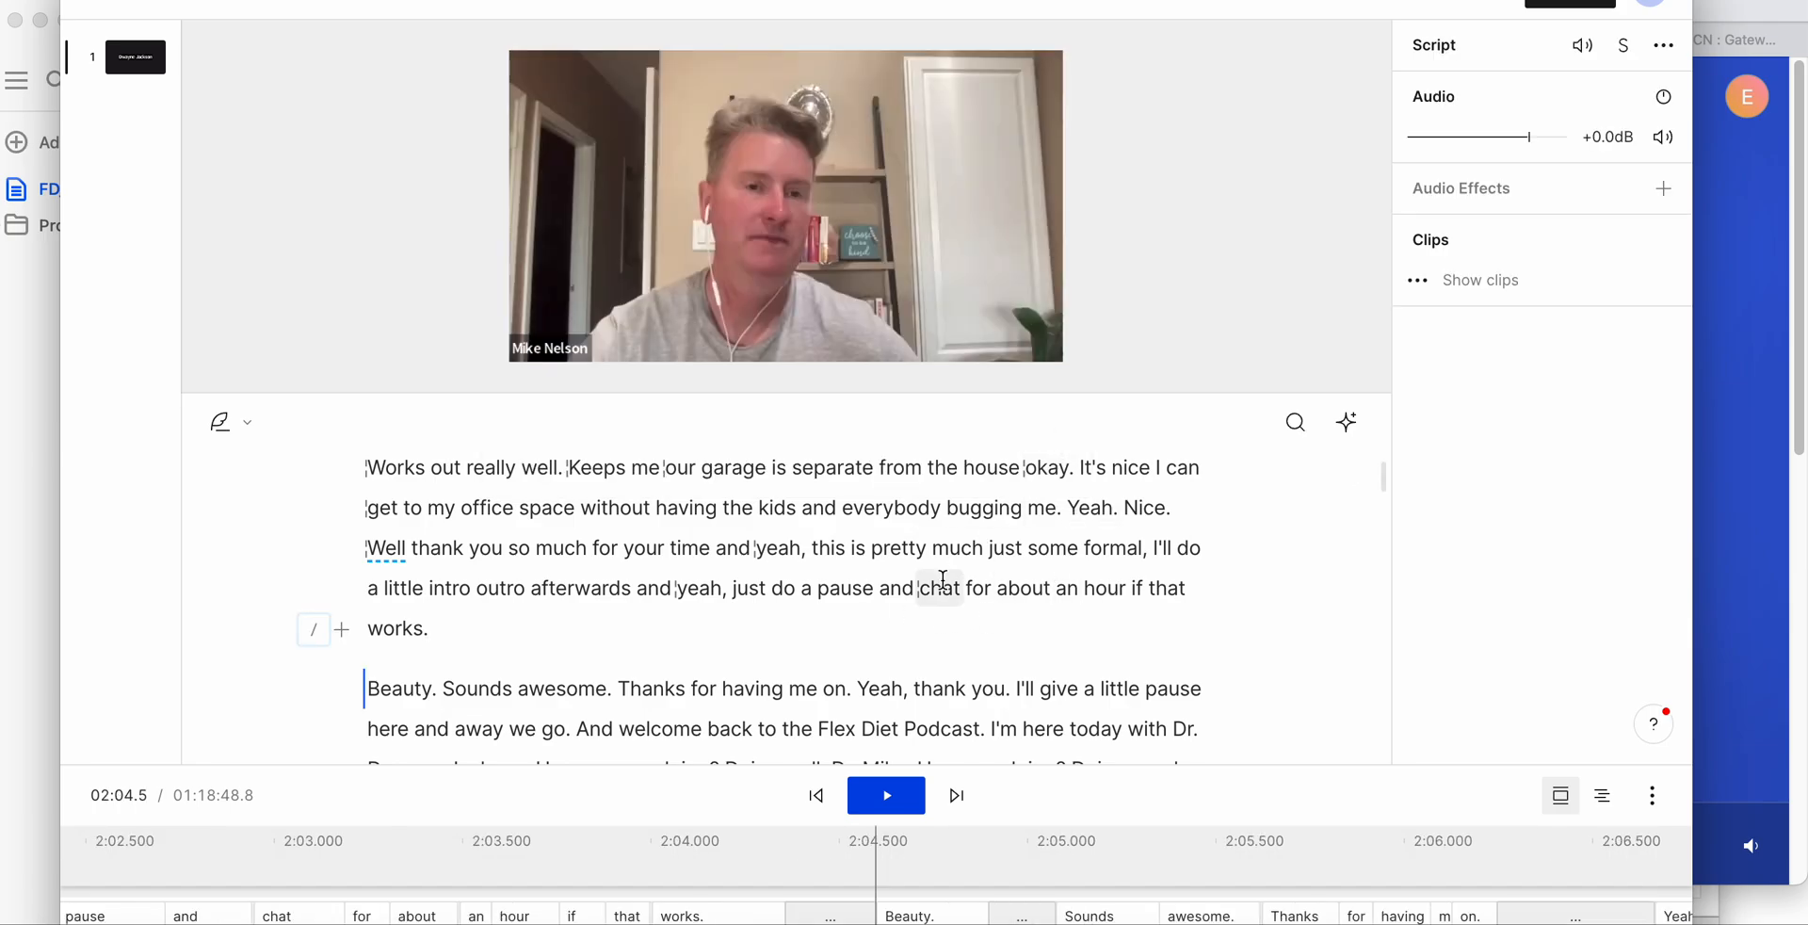
# - Select the transcript from its opening "Hello" into the podcast welcome, view the commands available for the selection, and clear it
pyautogui.scroll(8, 928, 602)
pyautogui.click(435, 622)
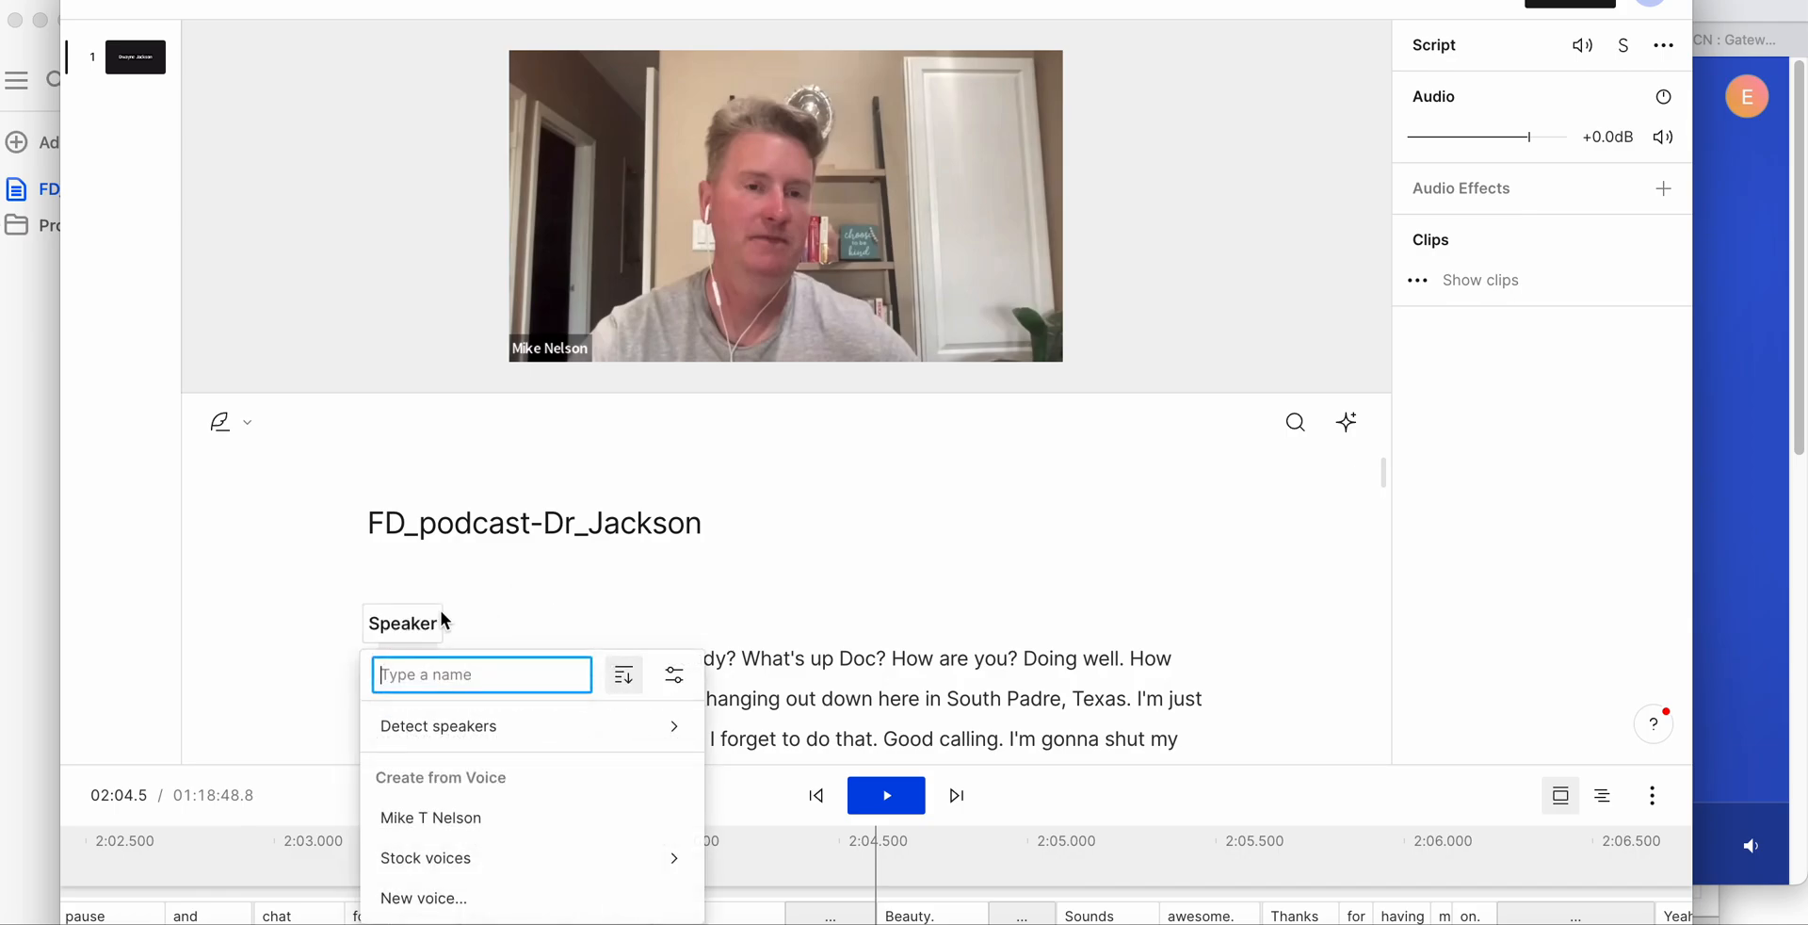
pyautogui.click(684, 617)
pyautogui.click(380, 660)
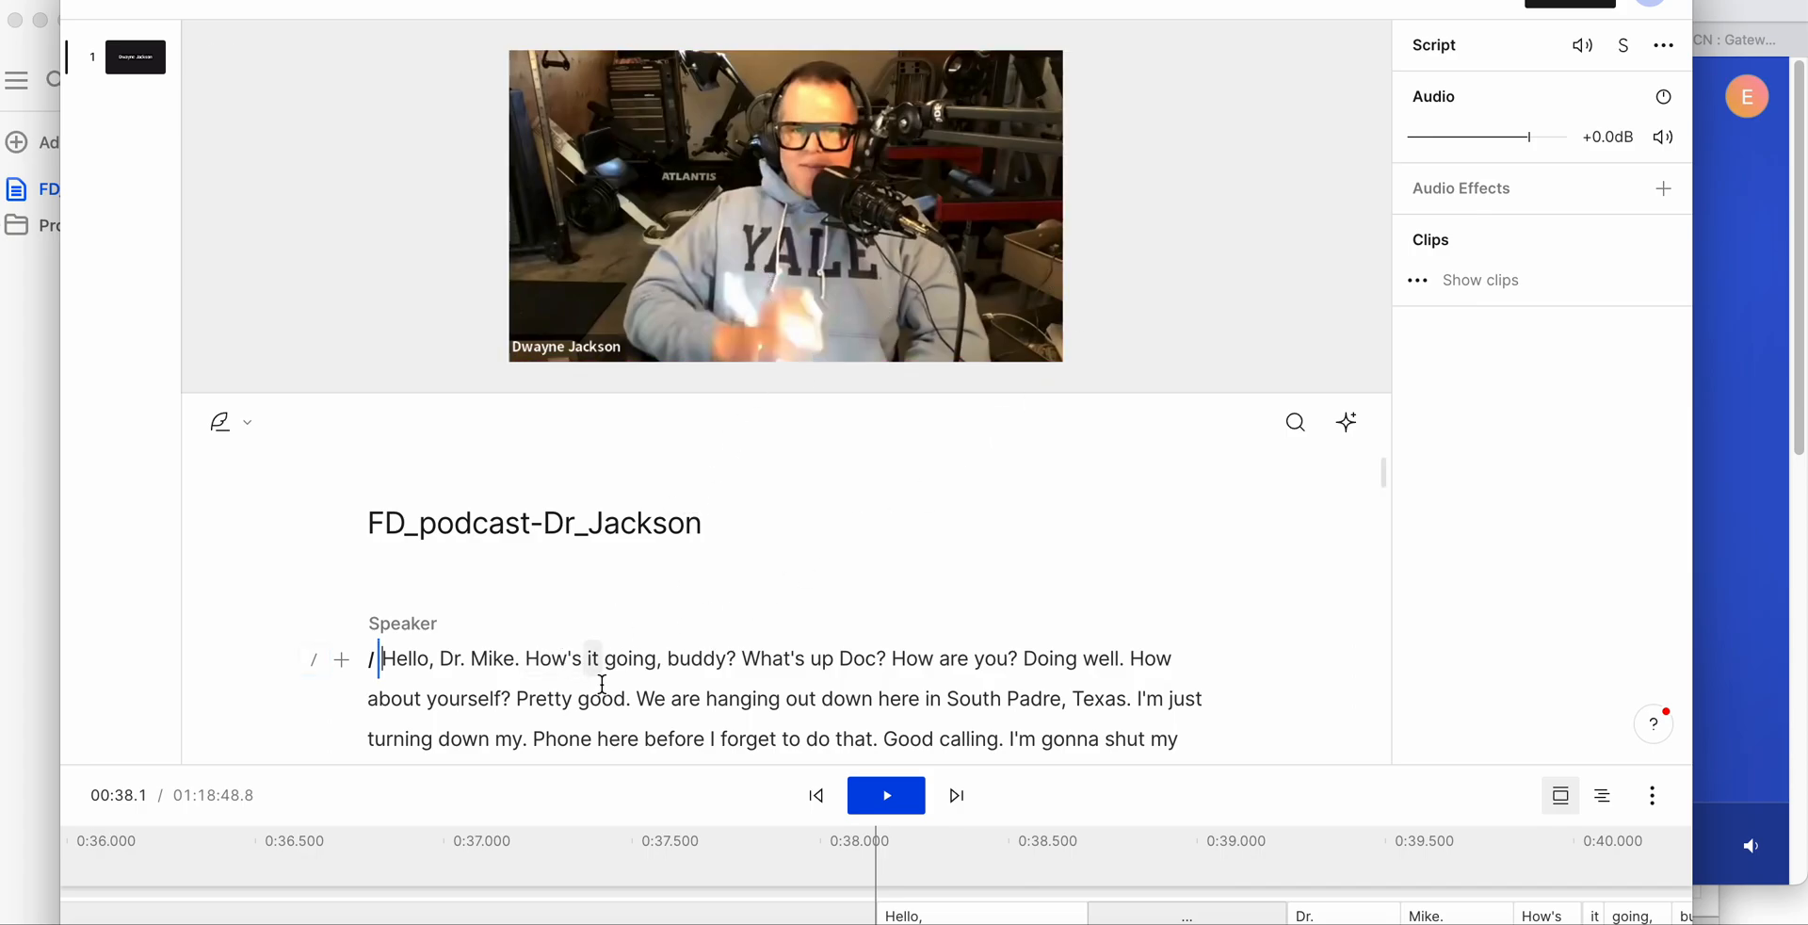
pyautogui.scroll(-10, 584, 664)
pyautogui.scroll(-5, 886, 688)
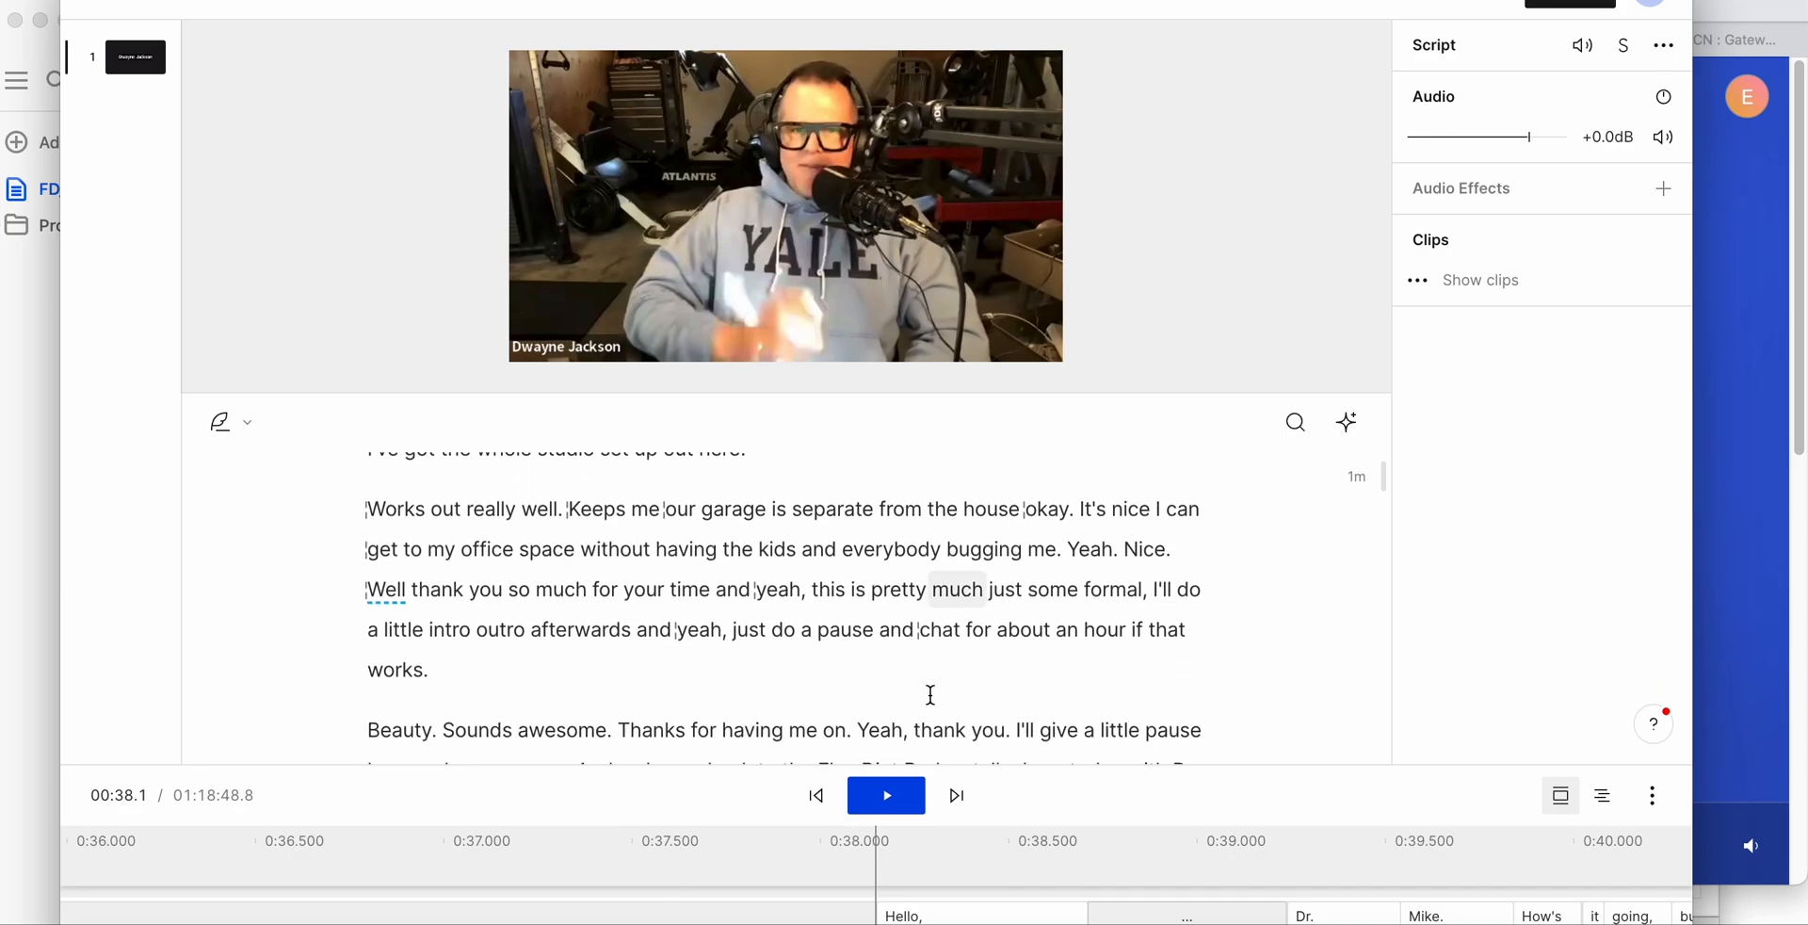
pyautogui.moveTo(967, 647); pyautogui.dragTo(372, 607)
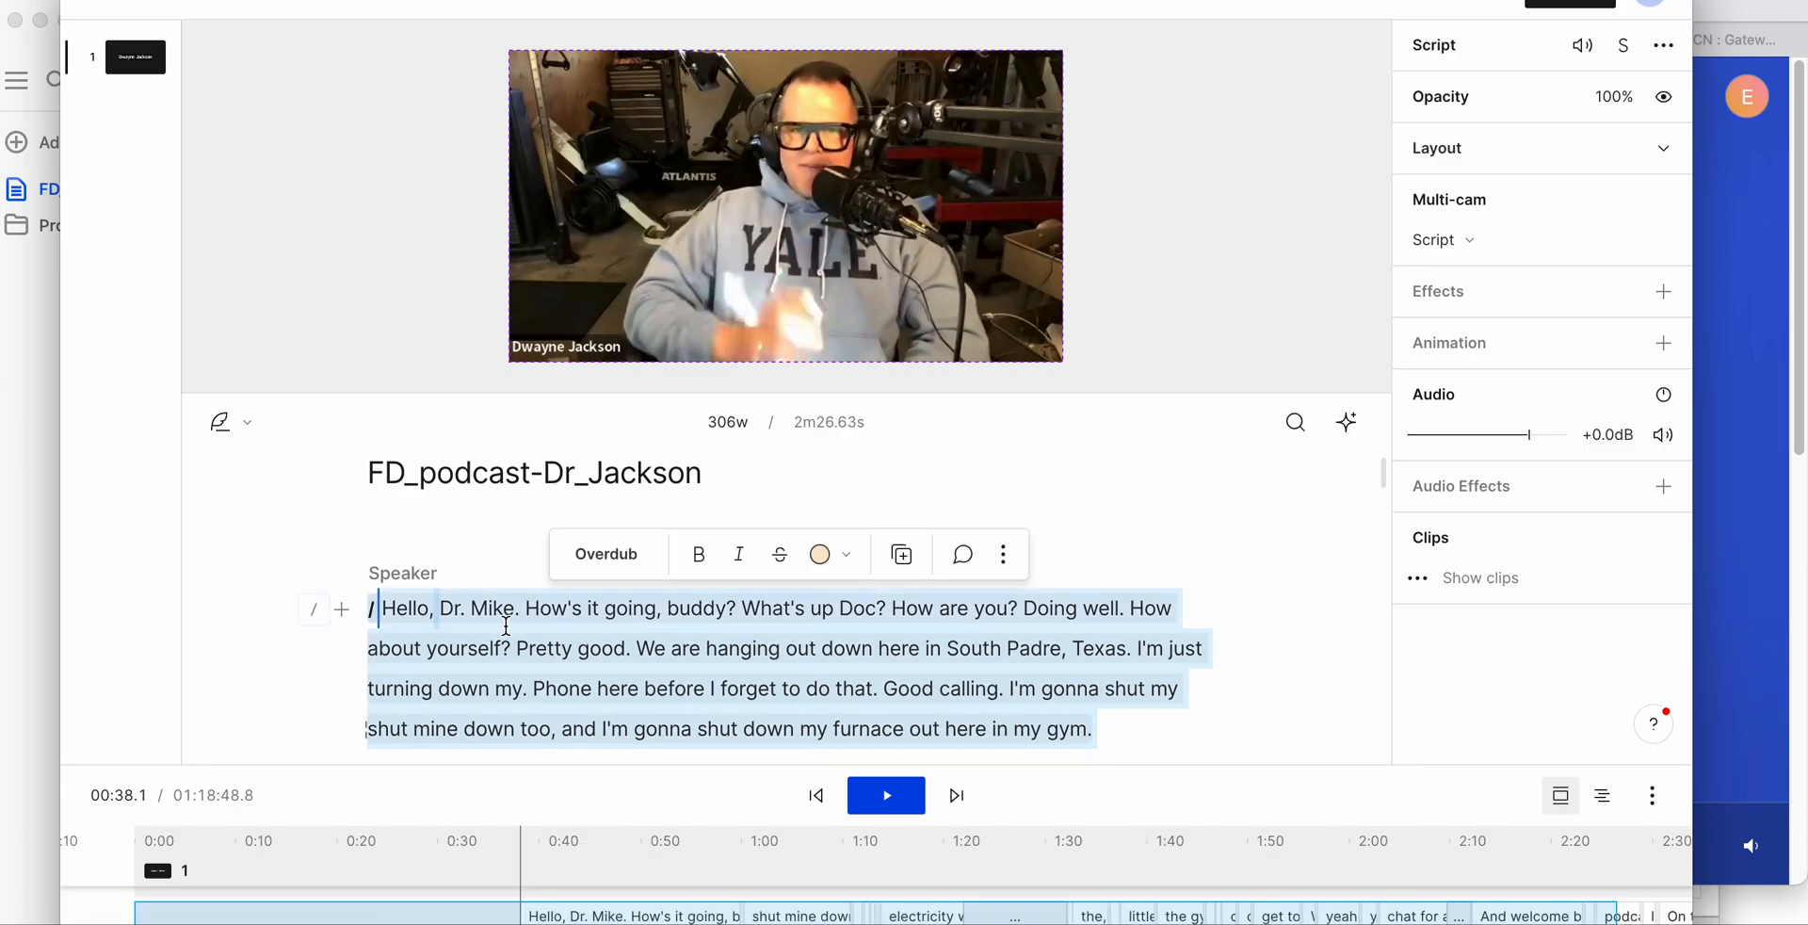
pyautogui.rightClick(607, 619)
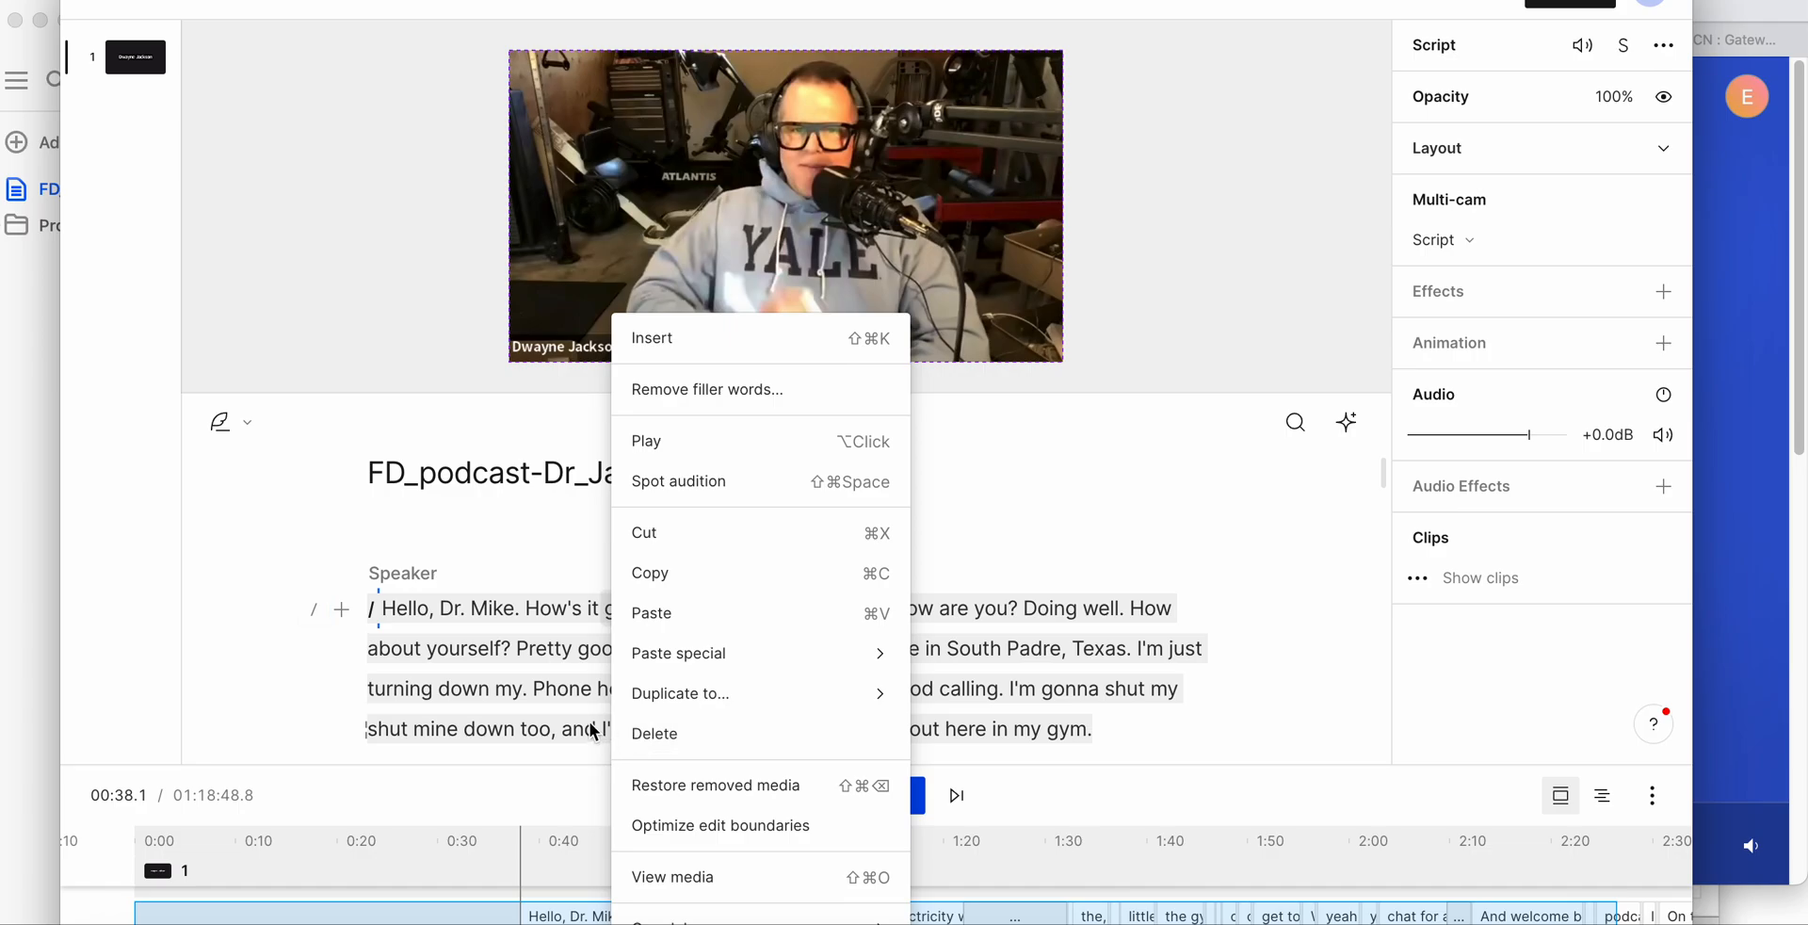
pyautogui.click(563, 700)
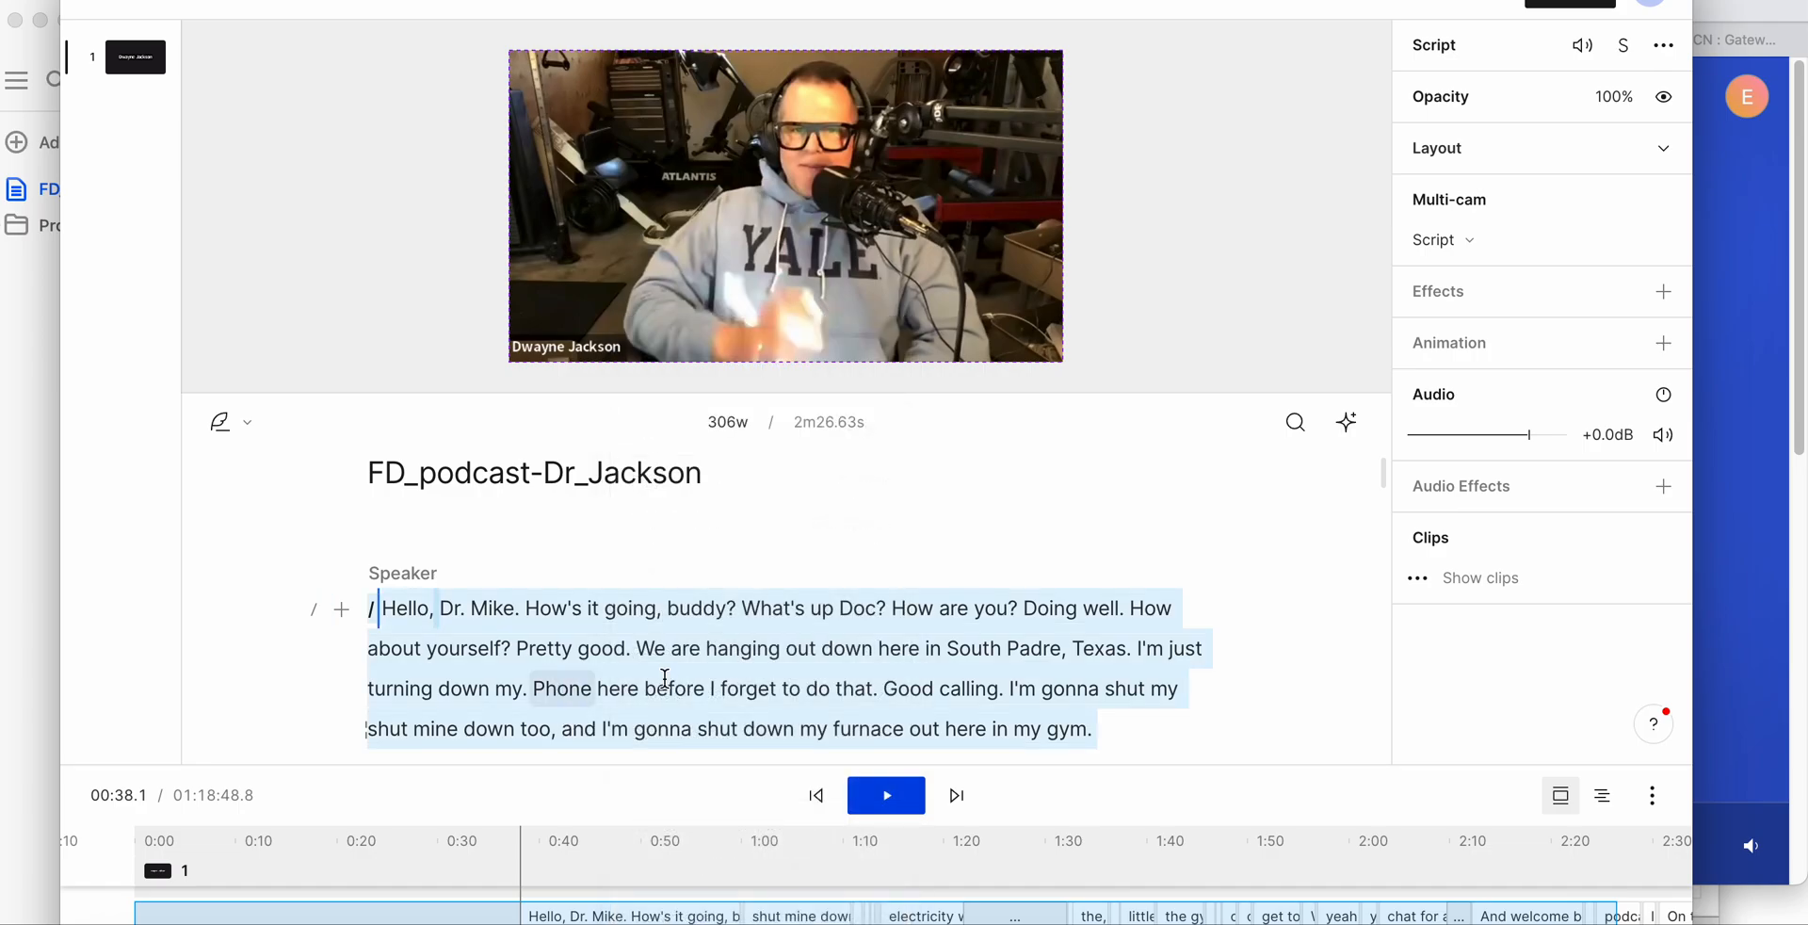
pyautogui.click(707, 688)
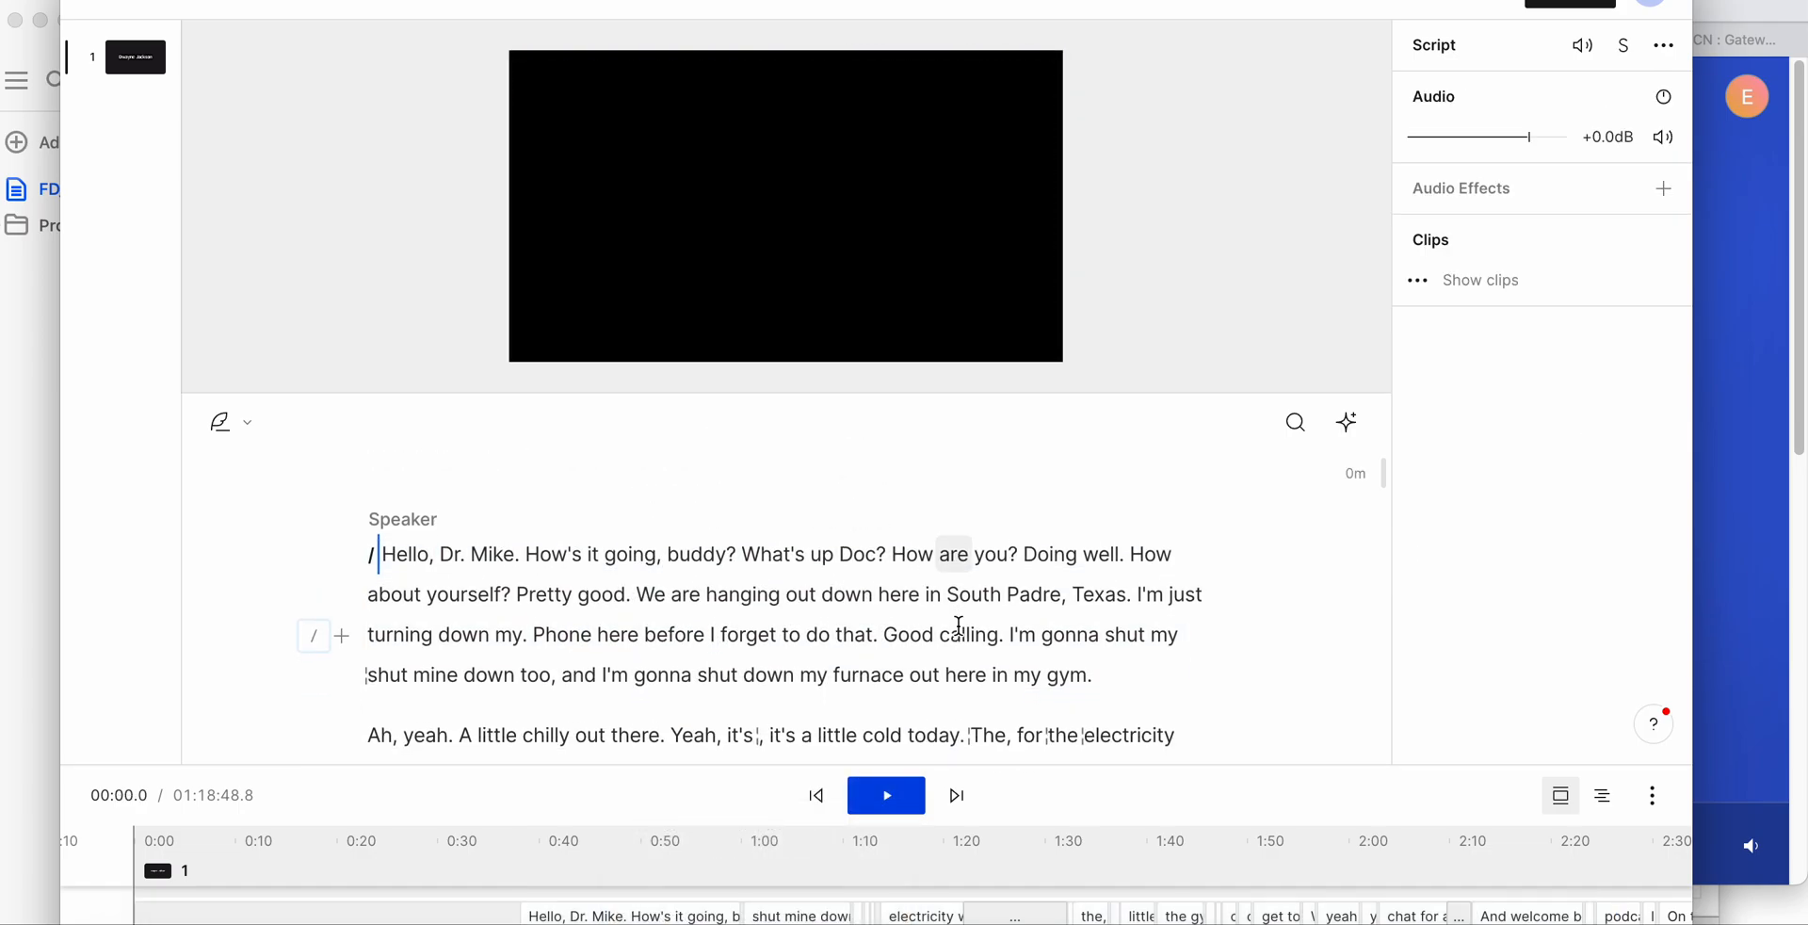
# - Look over the cleaned transcript from its beginning to about the third minute
pyautogui.scroll(-2, 959, 625)
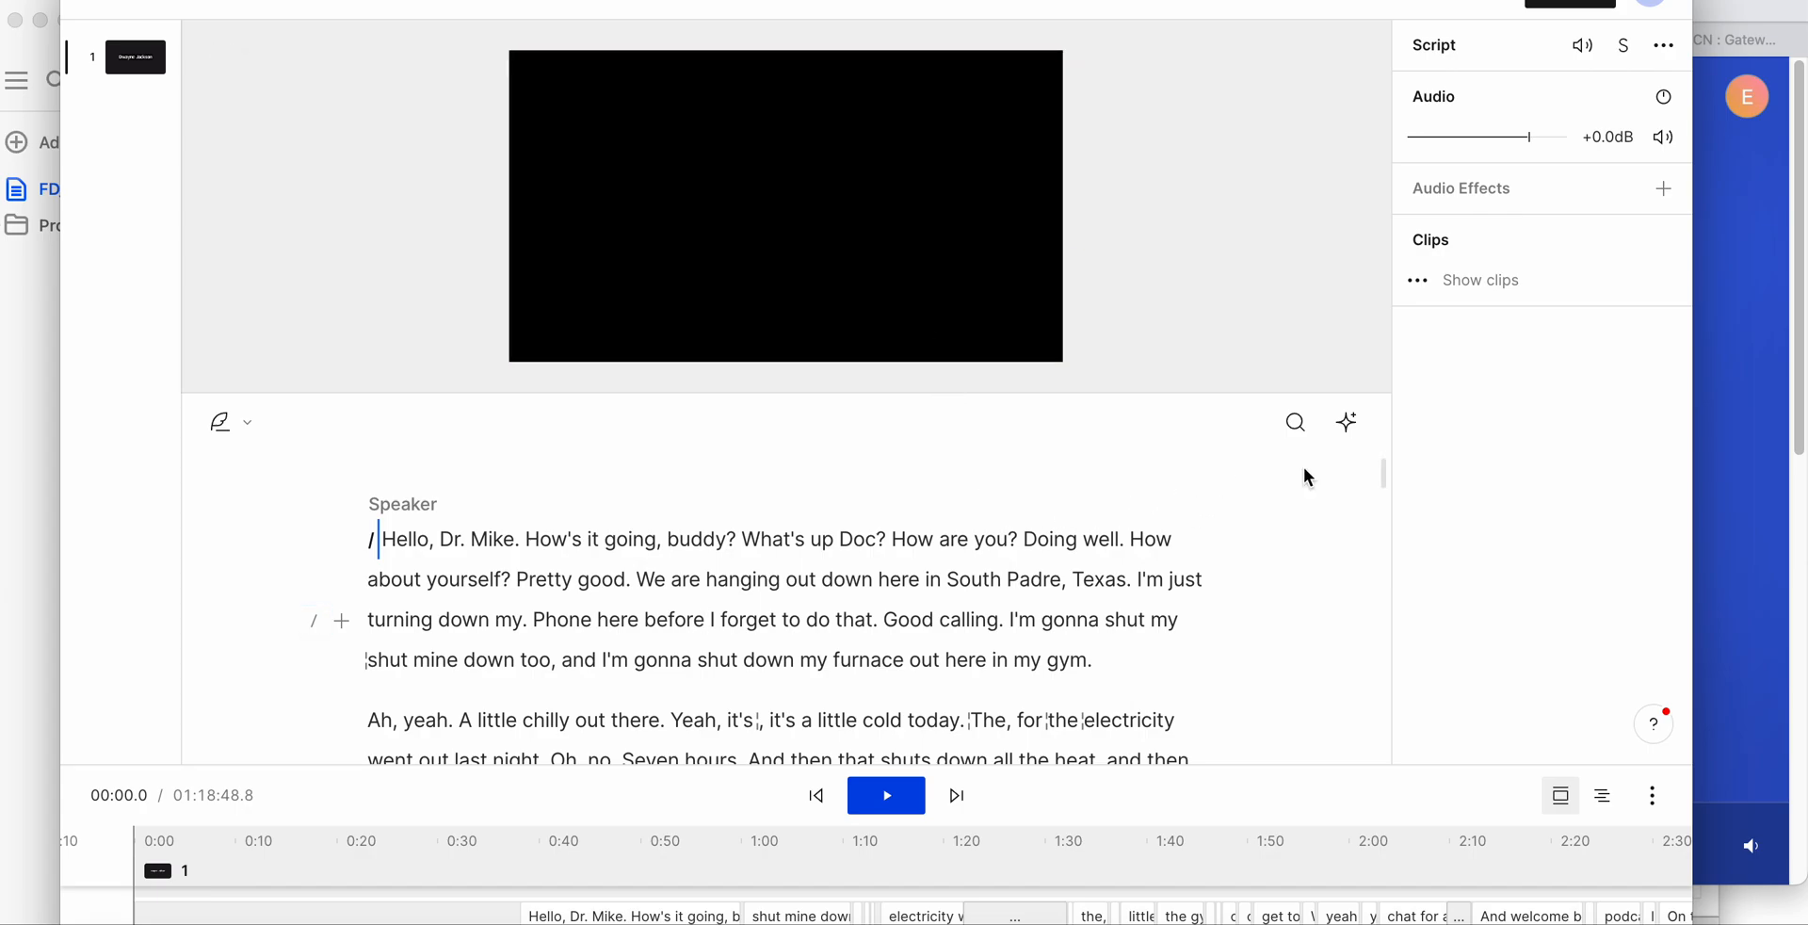
pyautogui.scroll(-10, 956, 610)
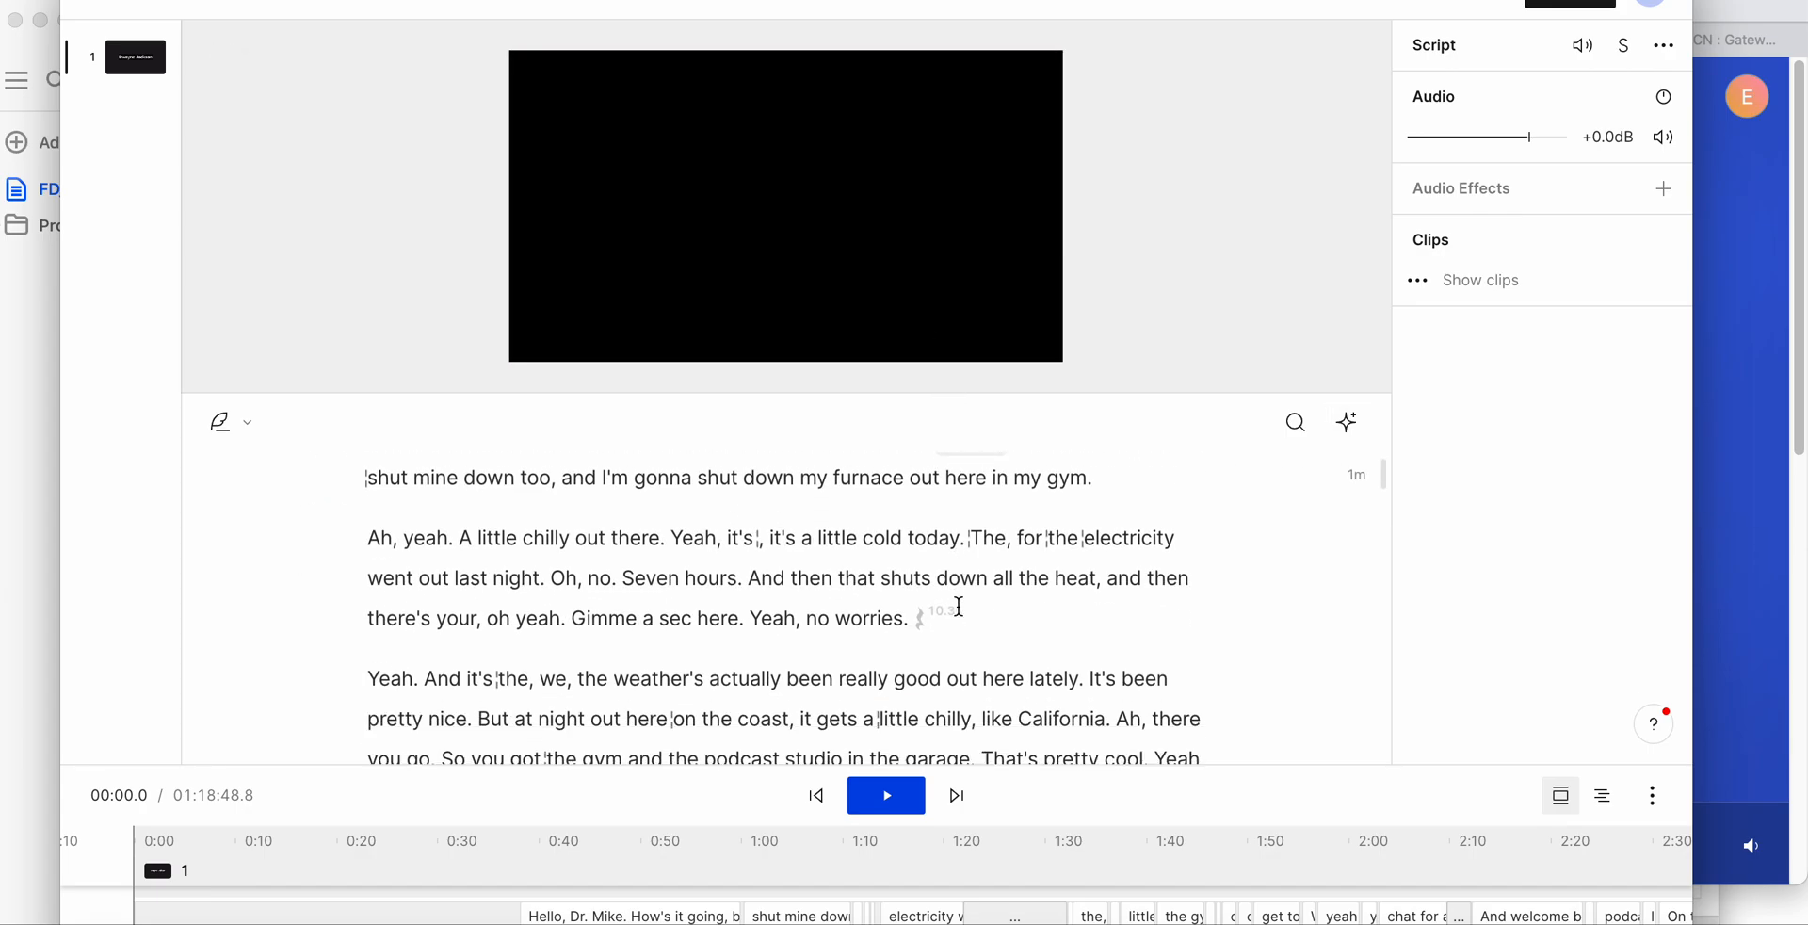
pyautogui.scroll(-20, 958, 607)
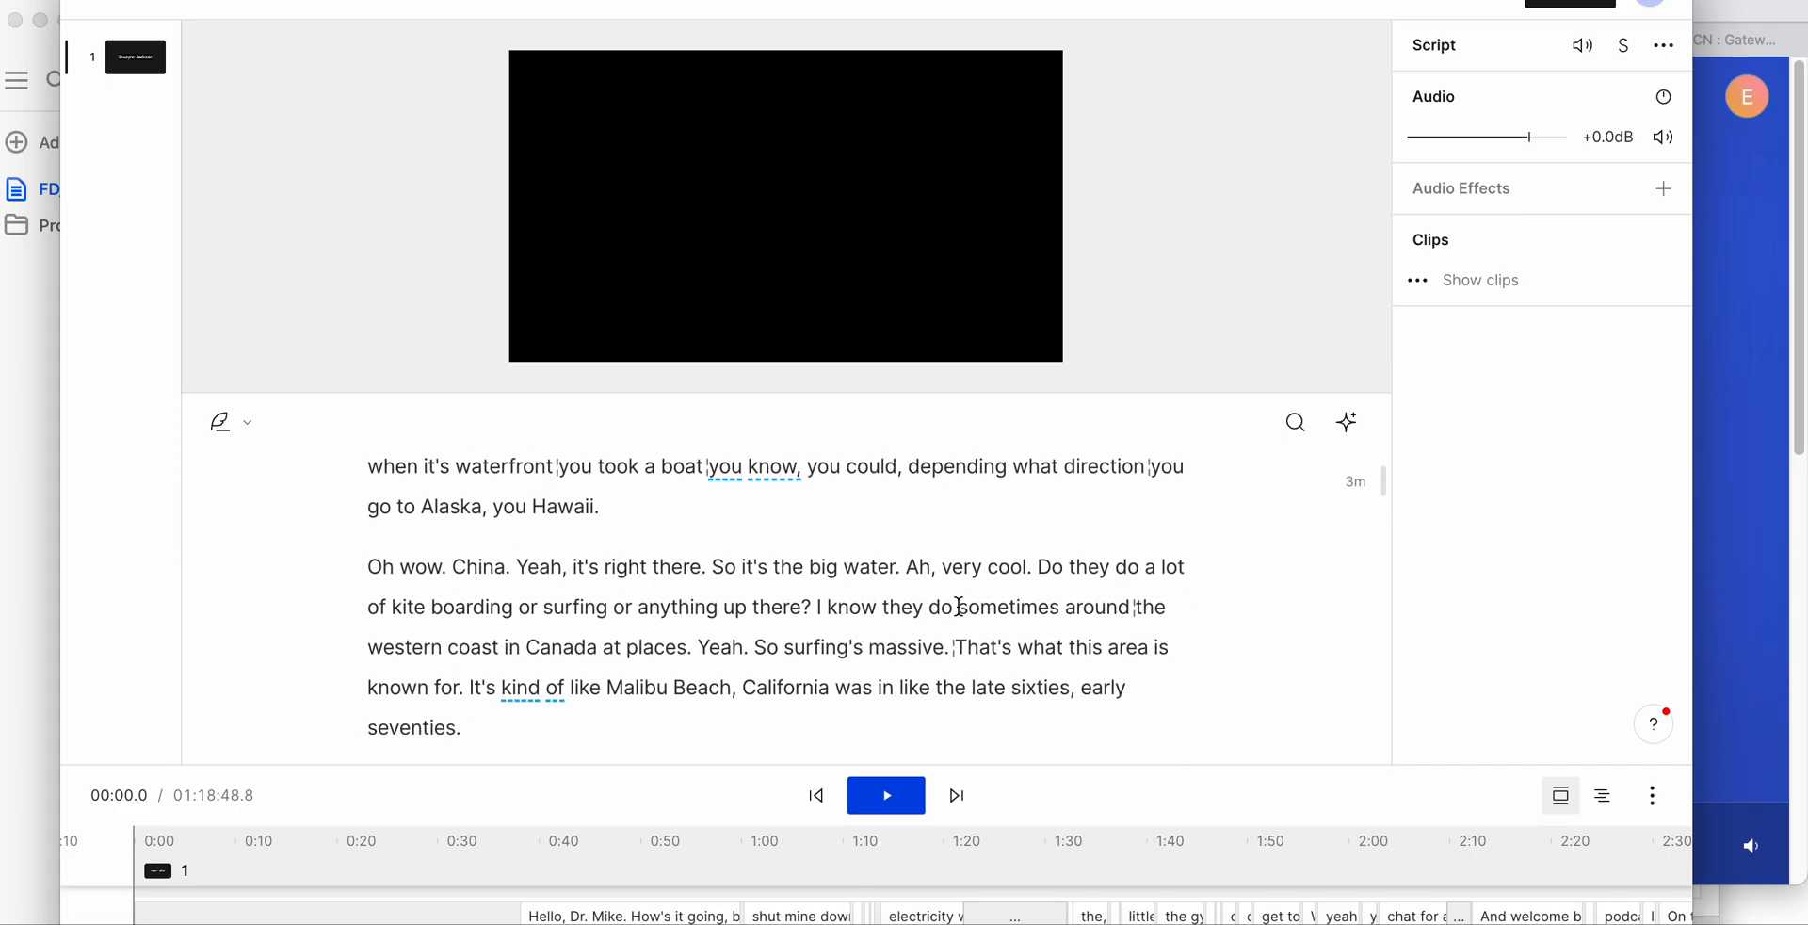
# - Apply the Studio Sound audio repair effect to the podcast script's recording
pyautogui.scroll(-20, 958, 607)
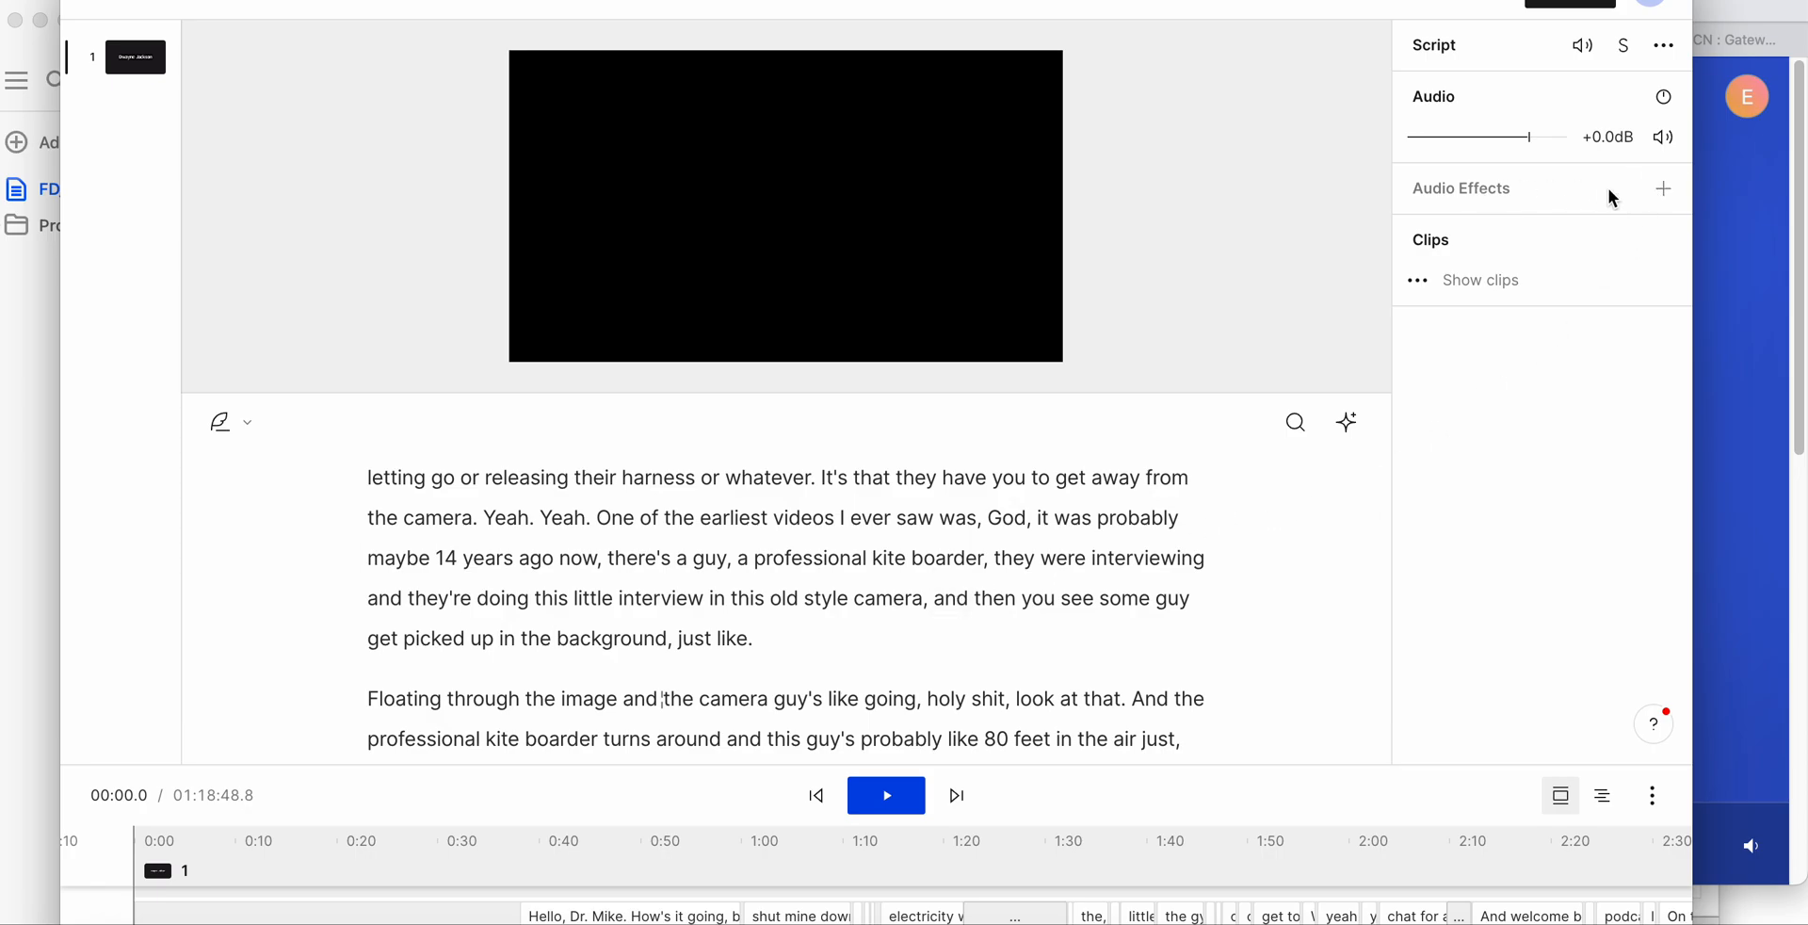
pyautogui.click(1655, 196)
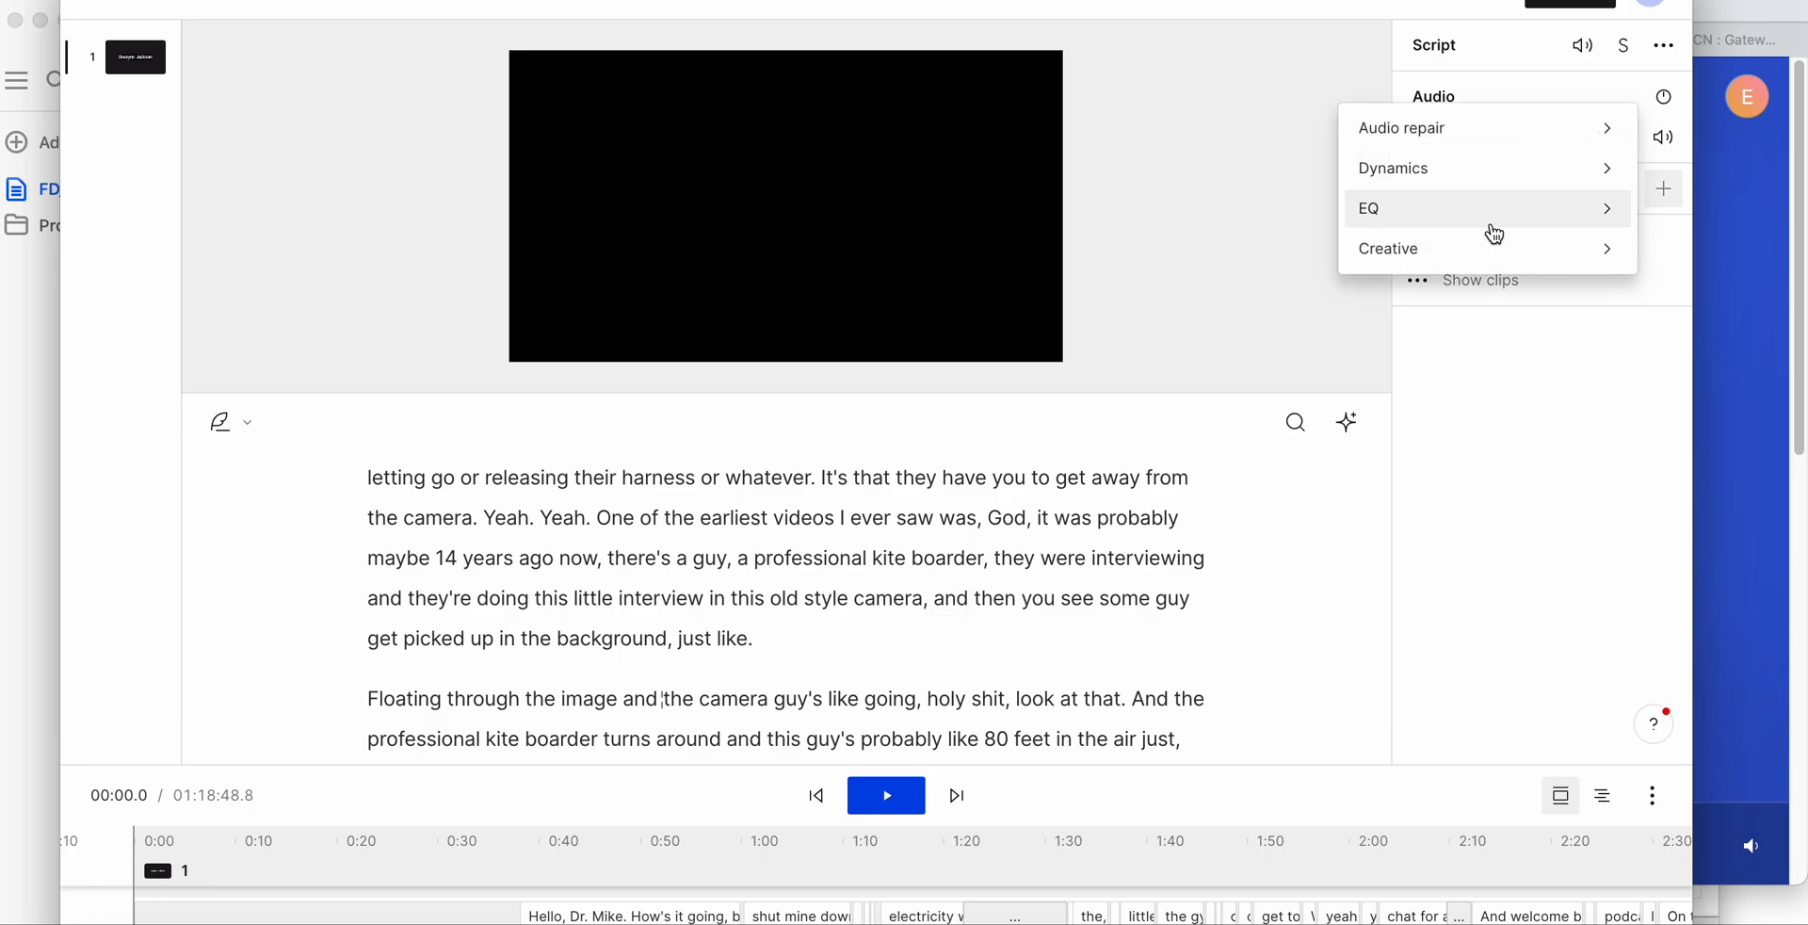
pyautogui.moveTo(1487, 210)
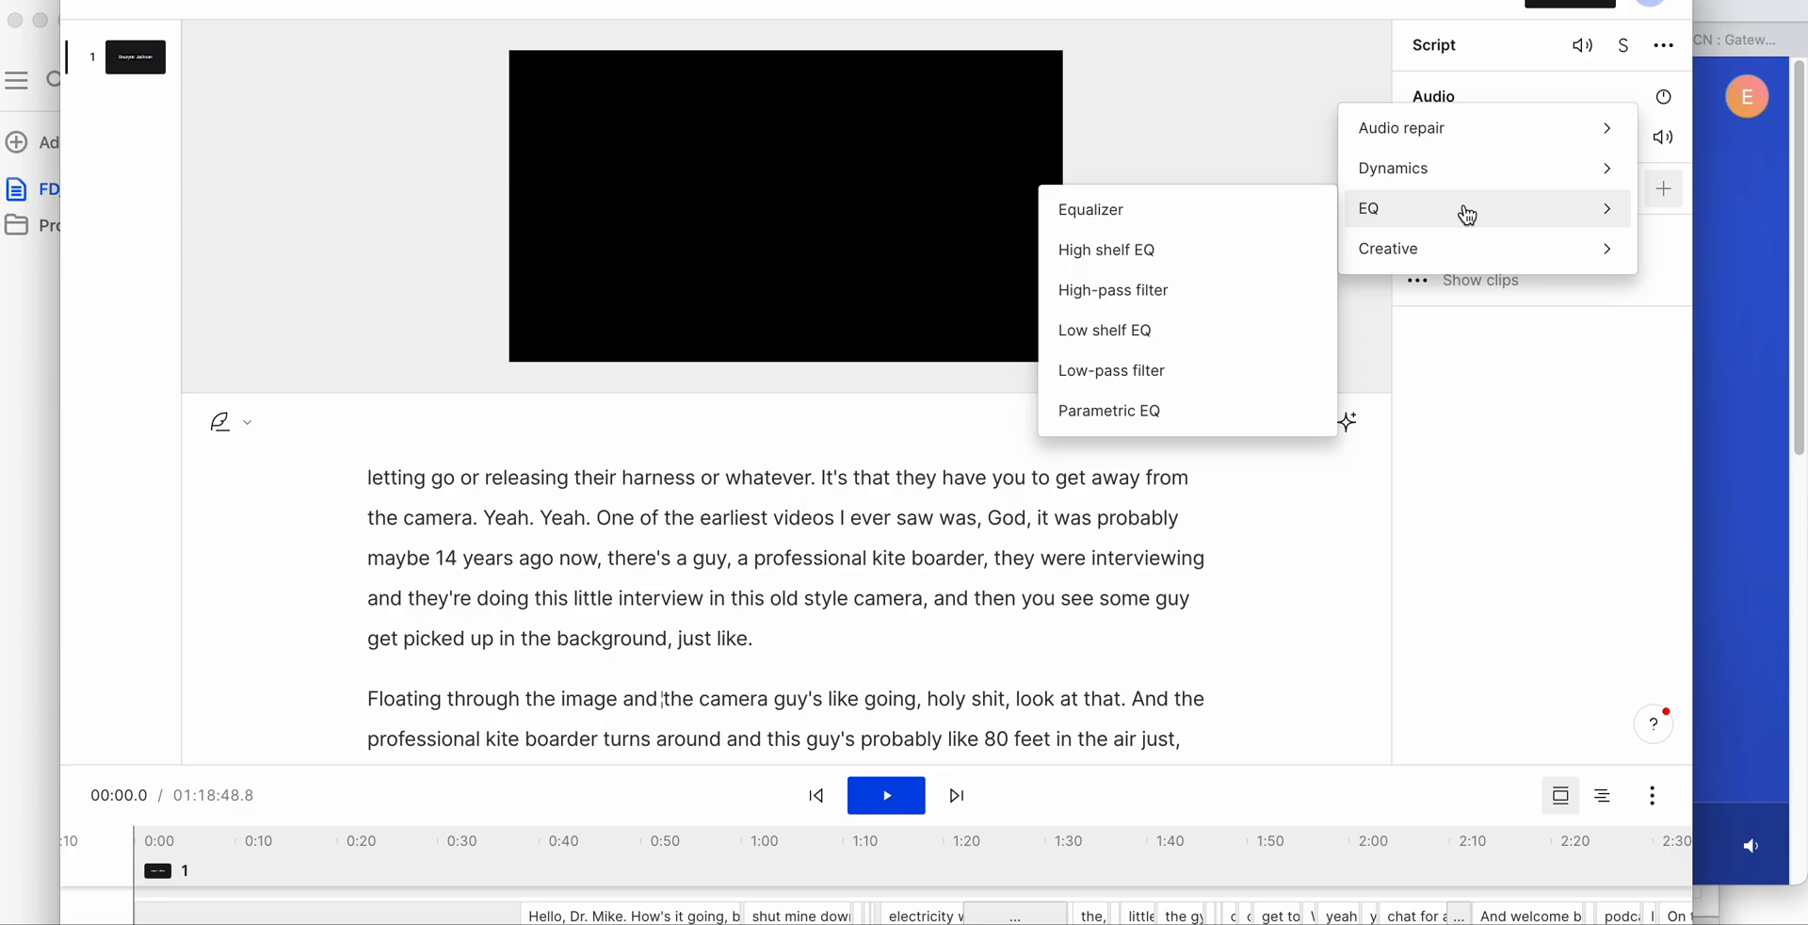
pyautogui.moveTo(1466, 129)
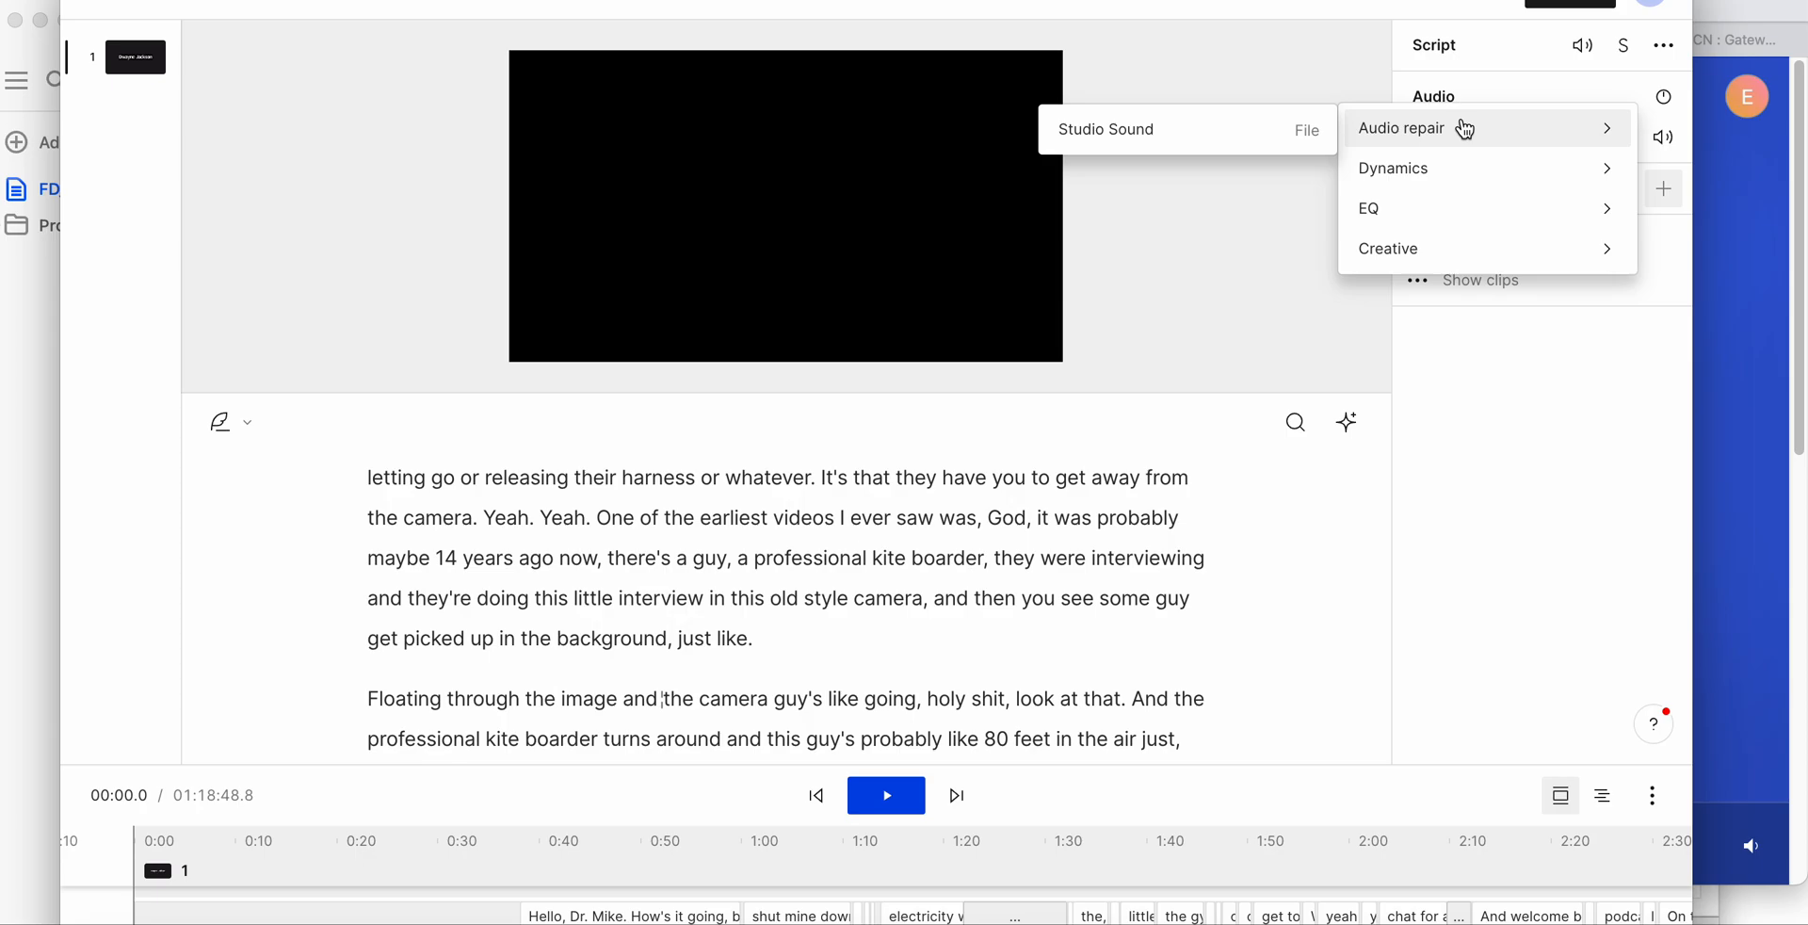
pyautogui.click(1144, 151)
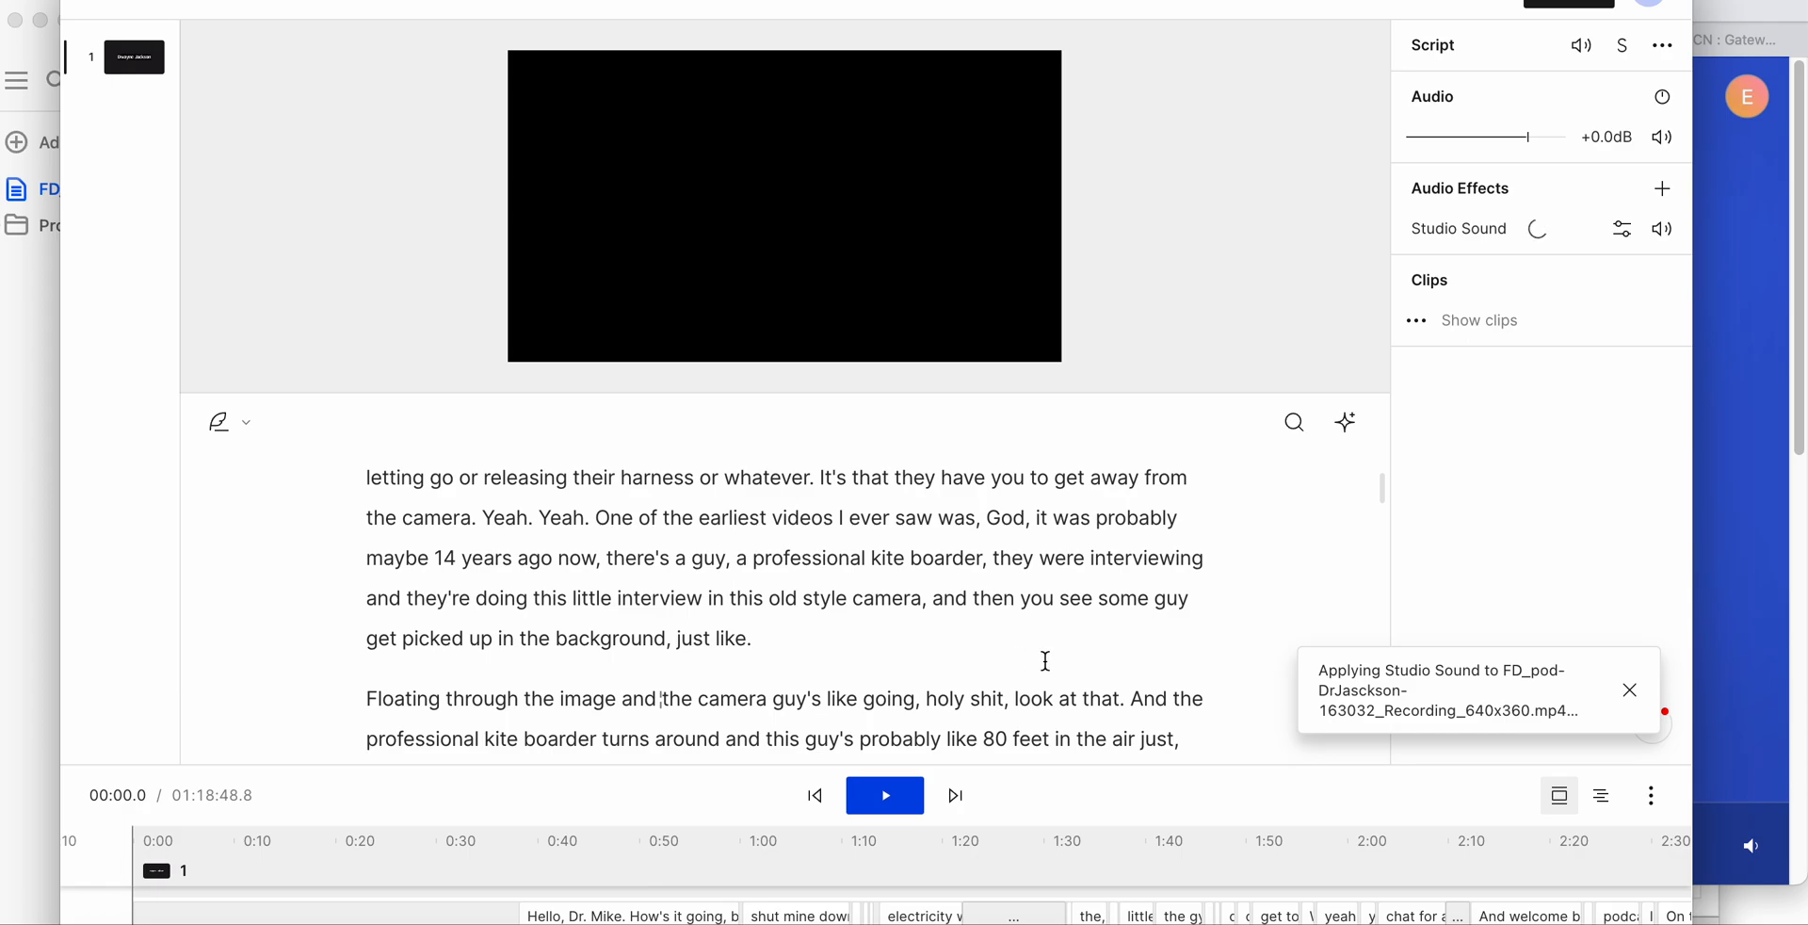
pyautogui.scroll(10, 1046, 661)
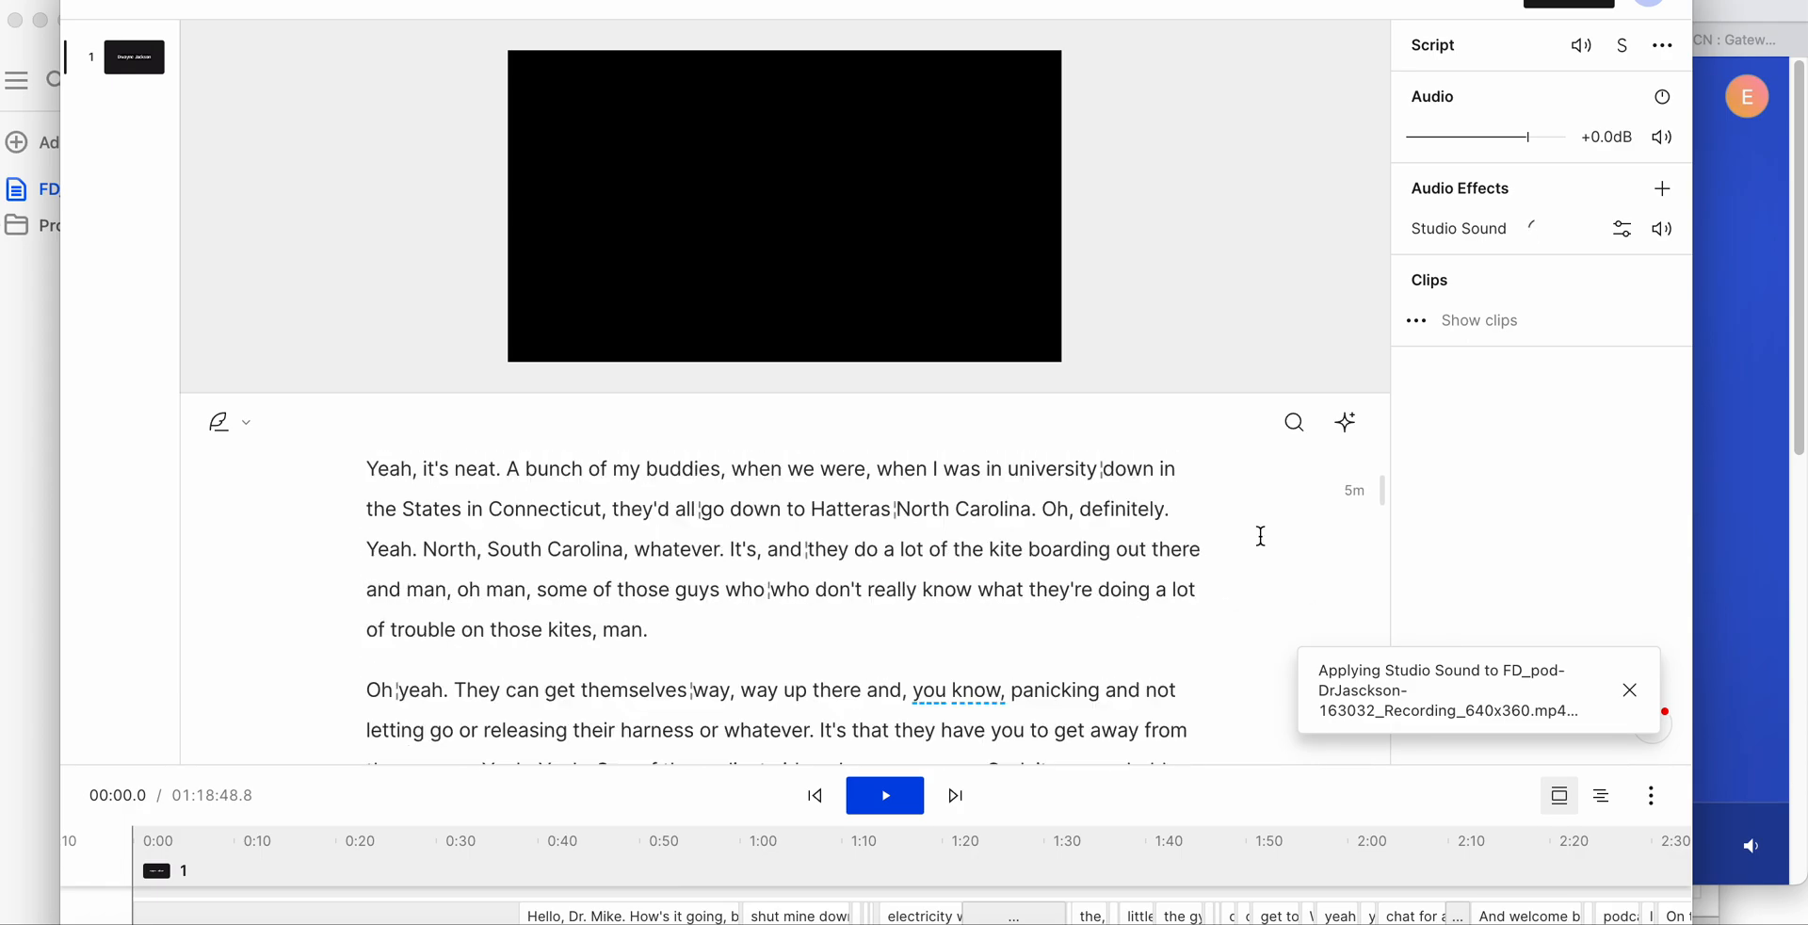